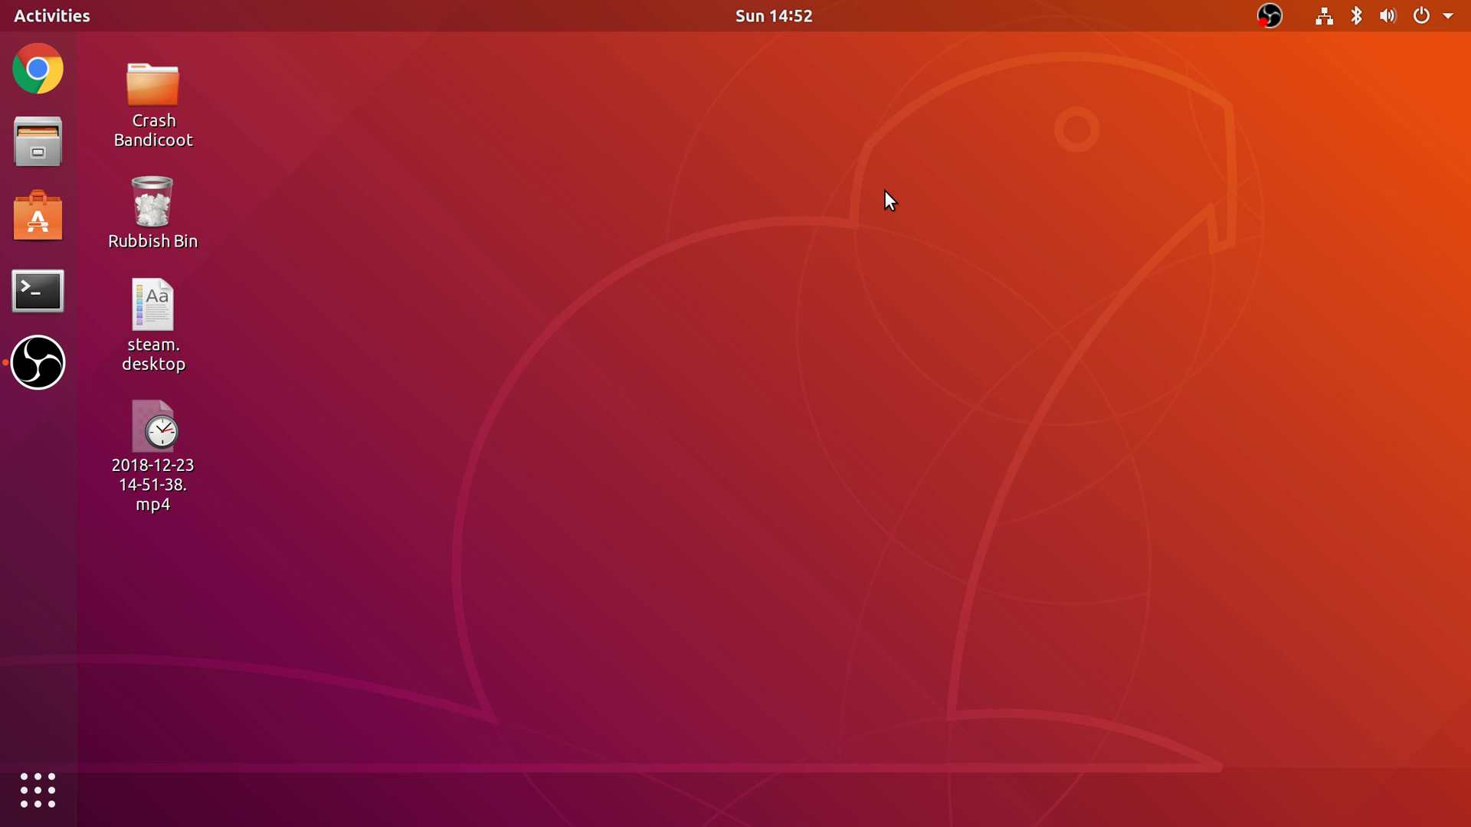
- Launch Chrome, unlock the login keyring with the password, and search for 'wine linux'
{"action": "left_click", "coordinate": [39, 71]}
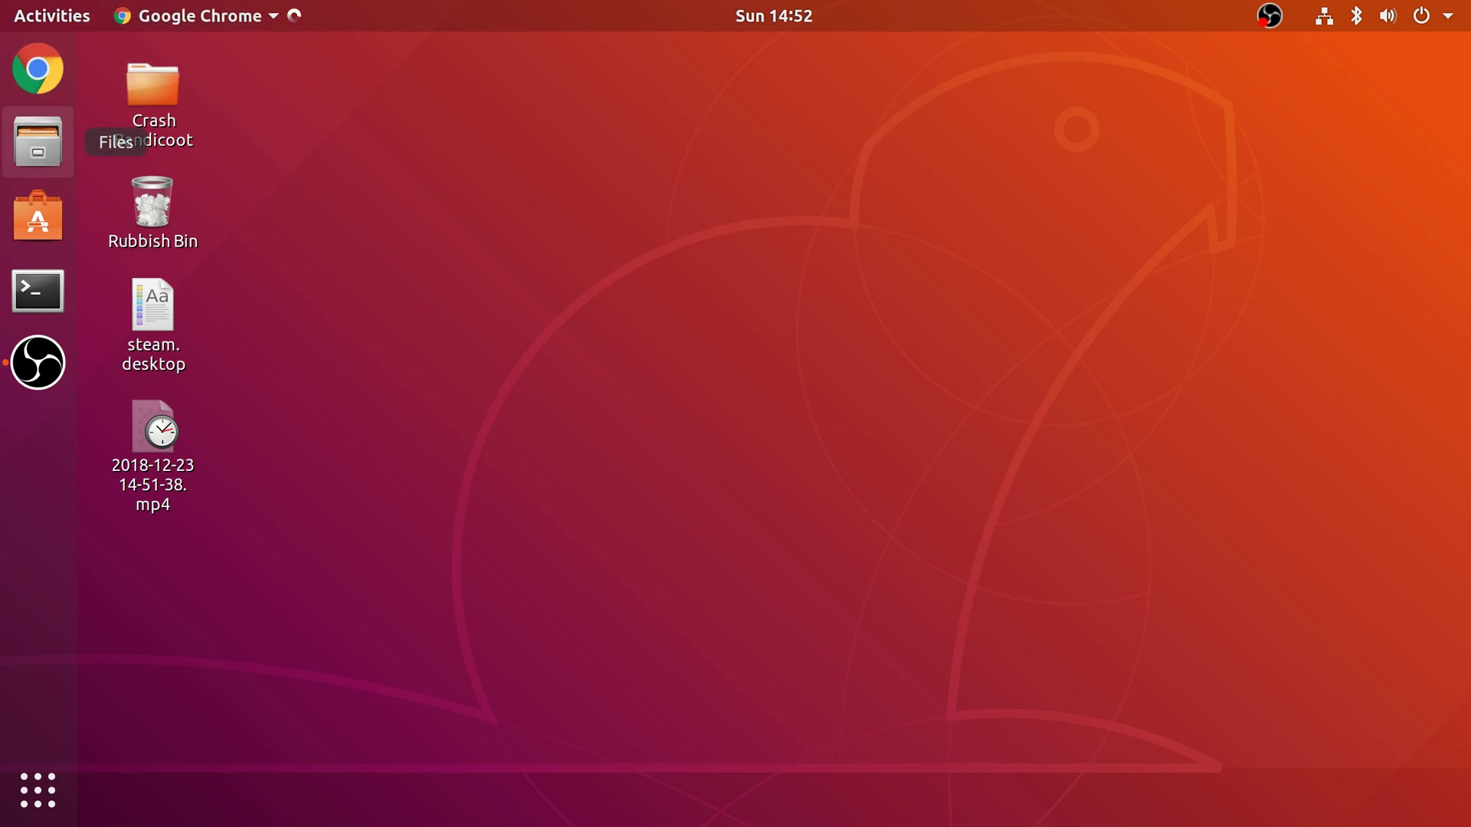
{"action": "type", "text": "*******"}
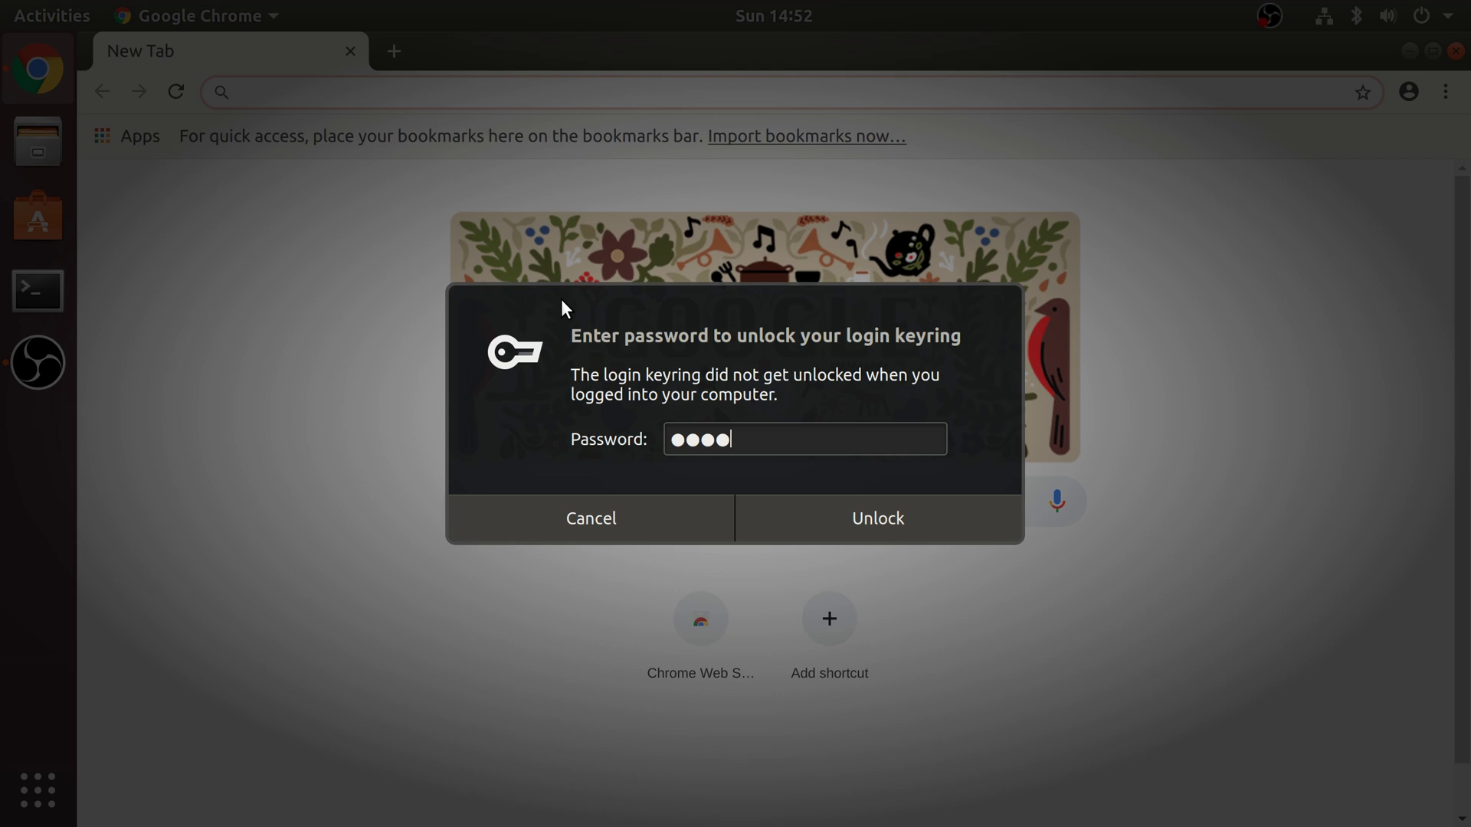
{"action": "type", "text": "**"}
{"action": "key", "text": "Return"}
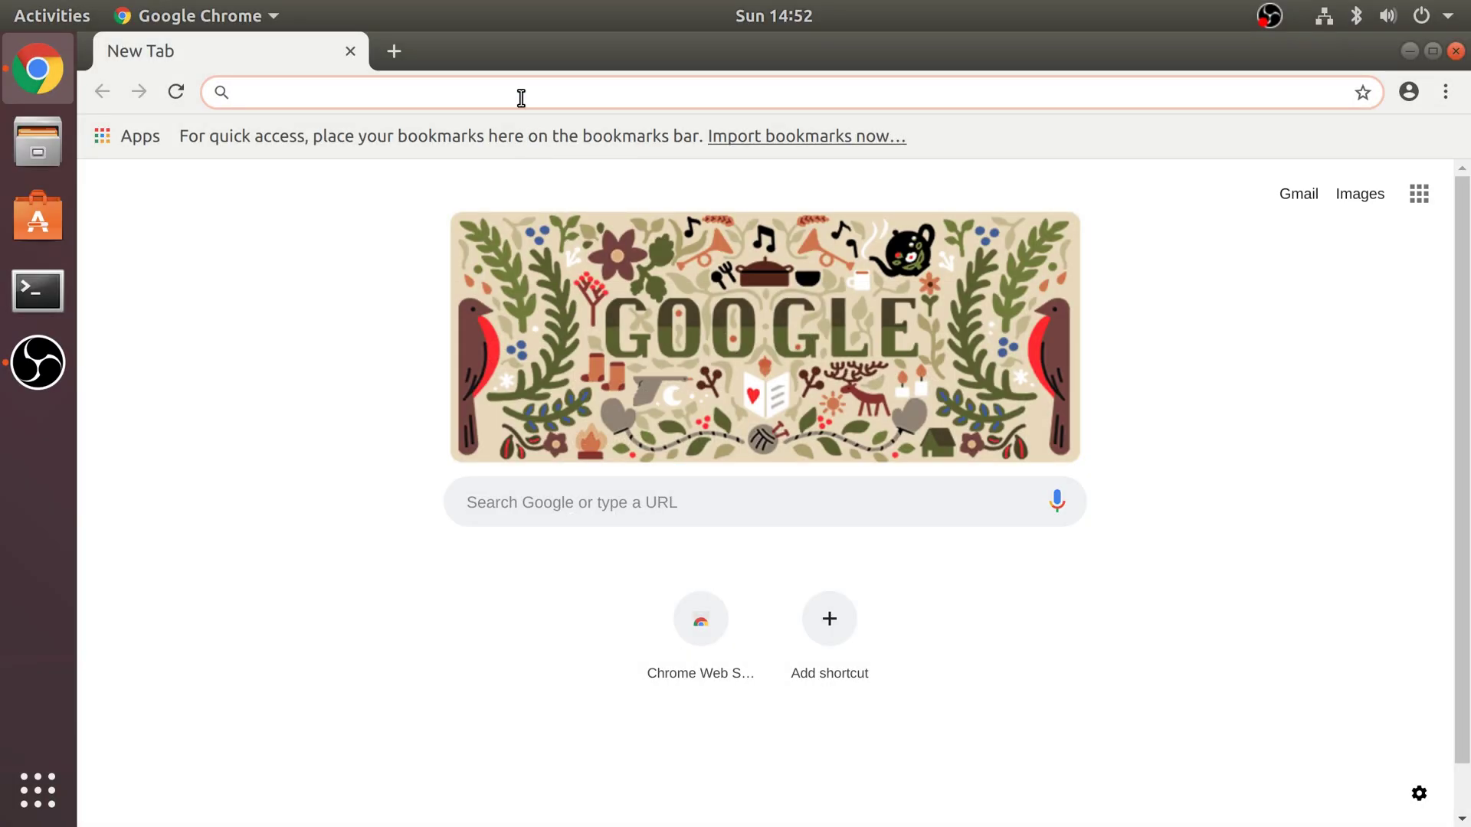
{"action": "type", "text": "win"}
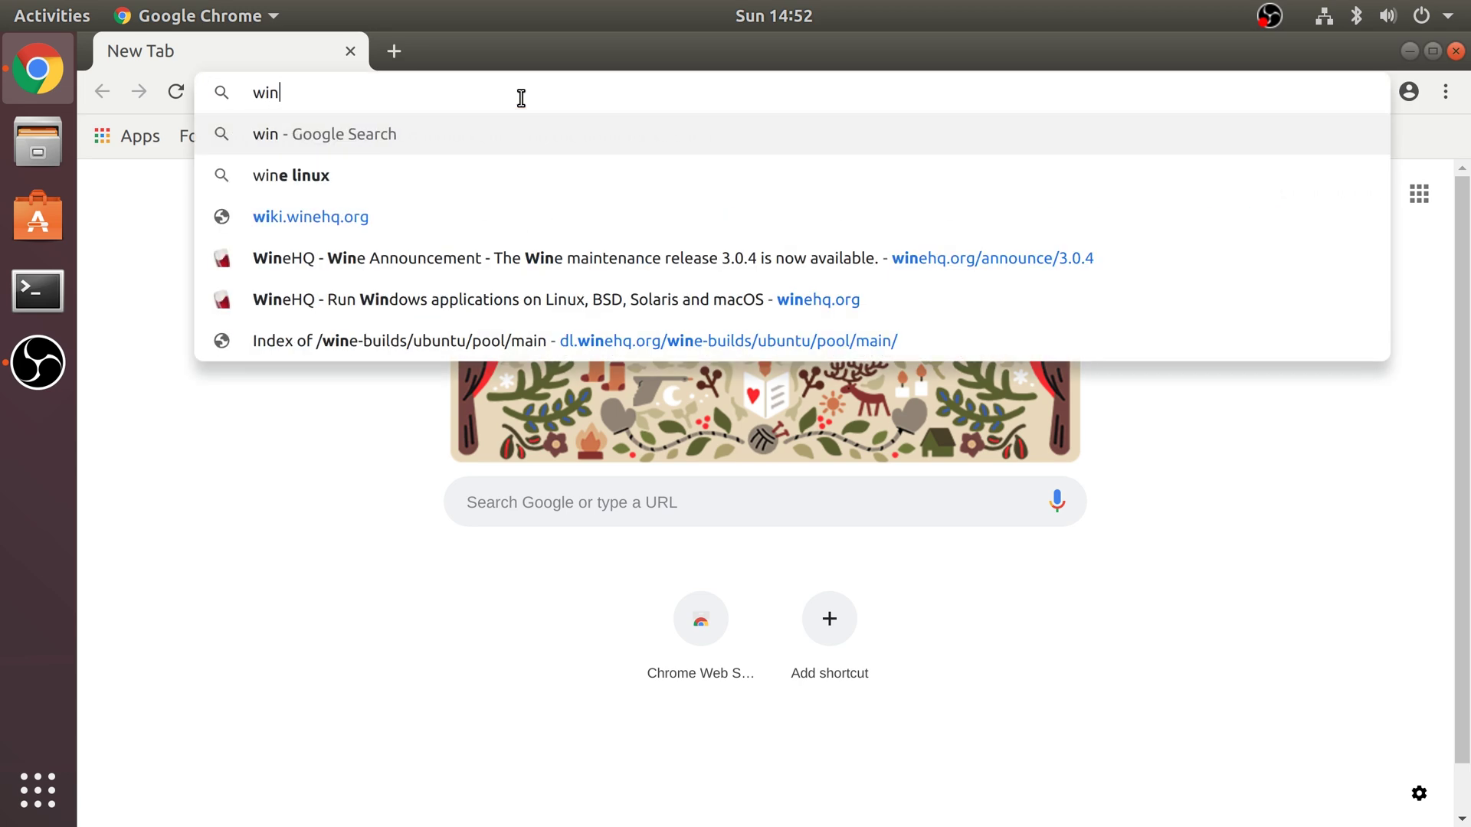
{"action": "type", "text": "e linux"}
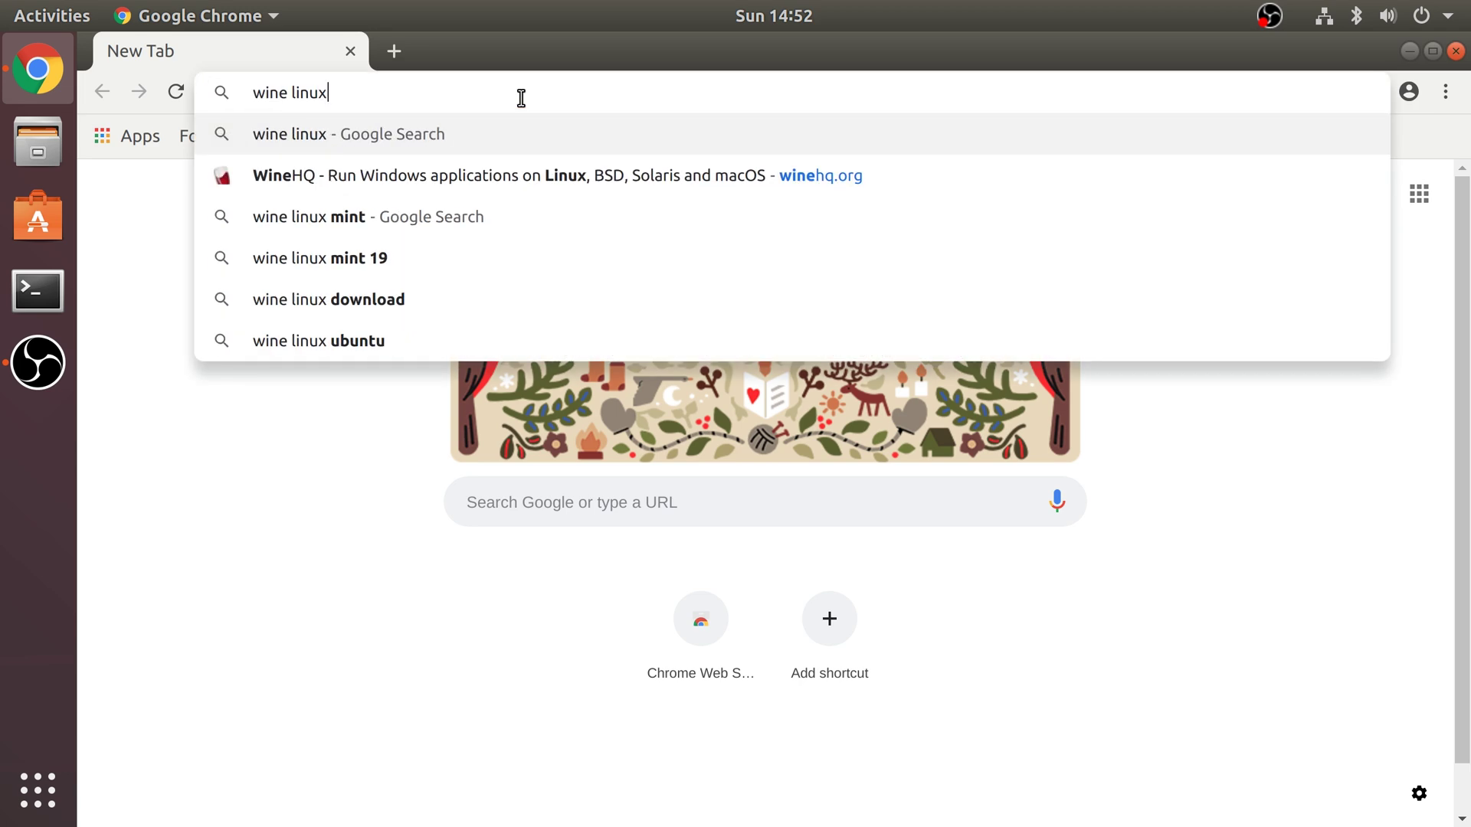
{"action": "key", "text": "Return"}
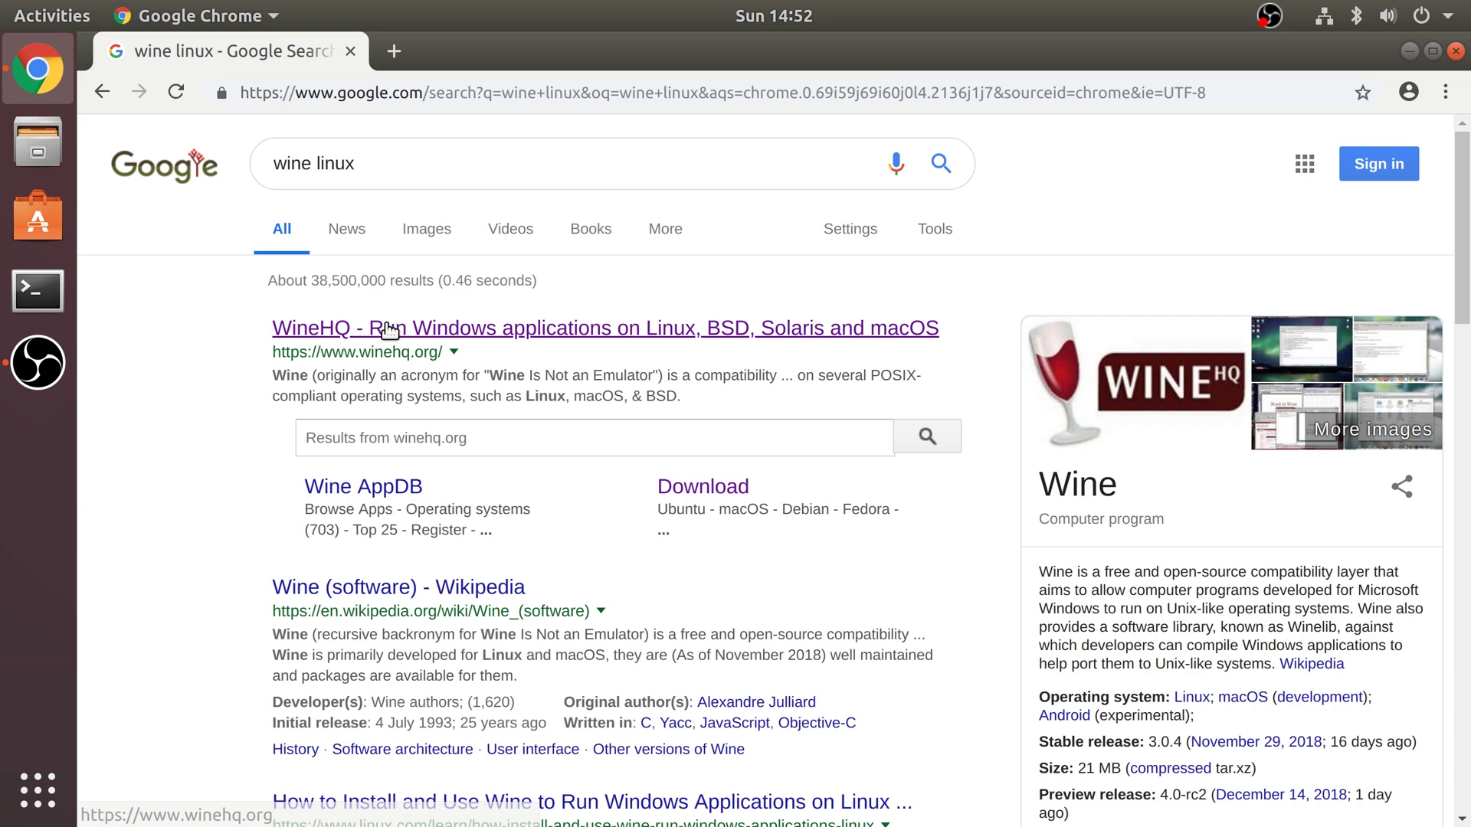
- Go from the WineHQ site's download page to the Ubuntu installation instructions
{"action": "left_click", "coordinate": [387, 327]}
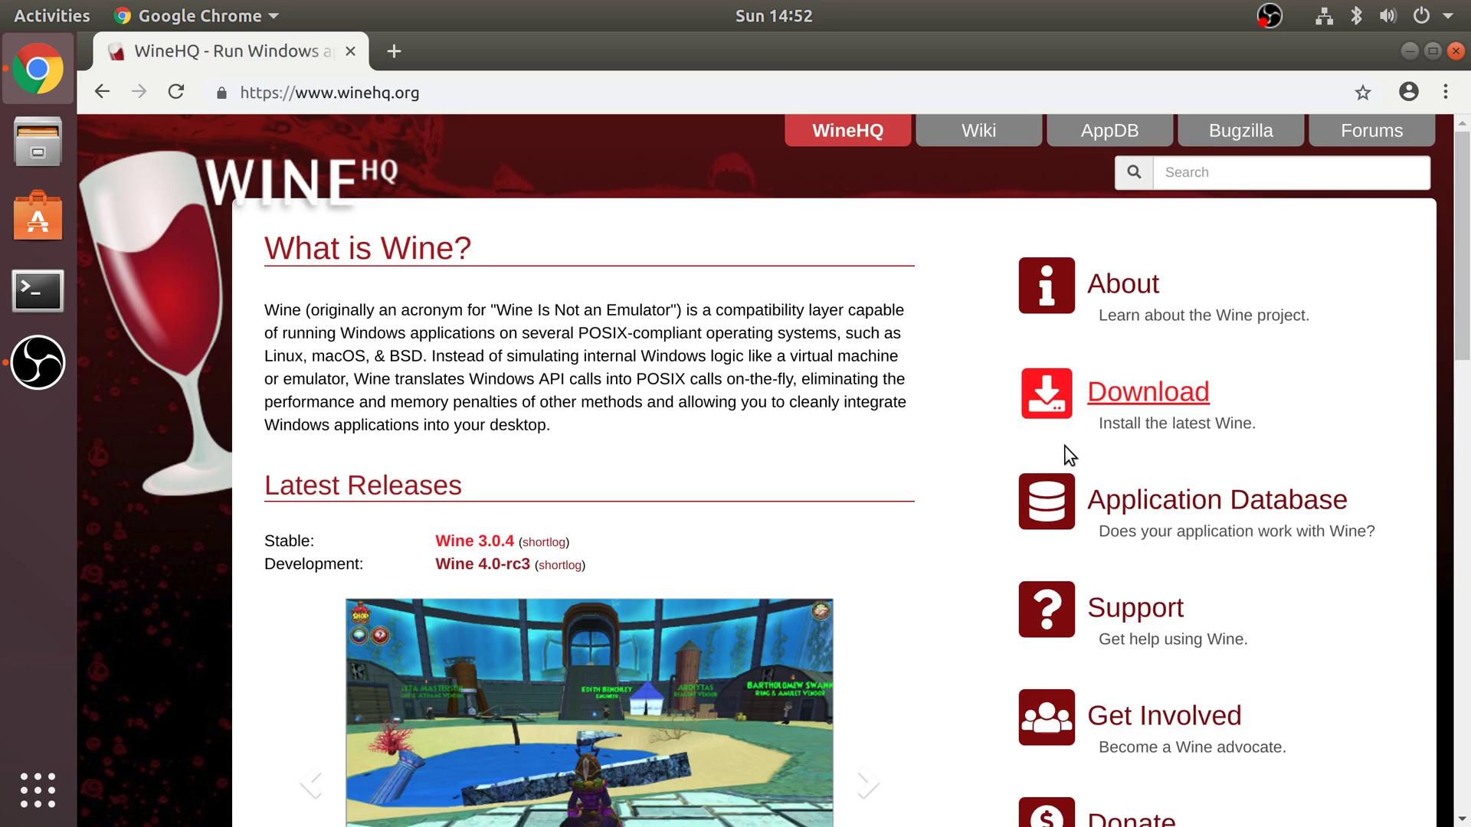
{"action": "left_click", "coordinate": [1126, 409]}
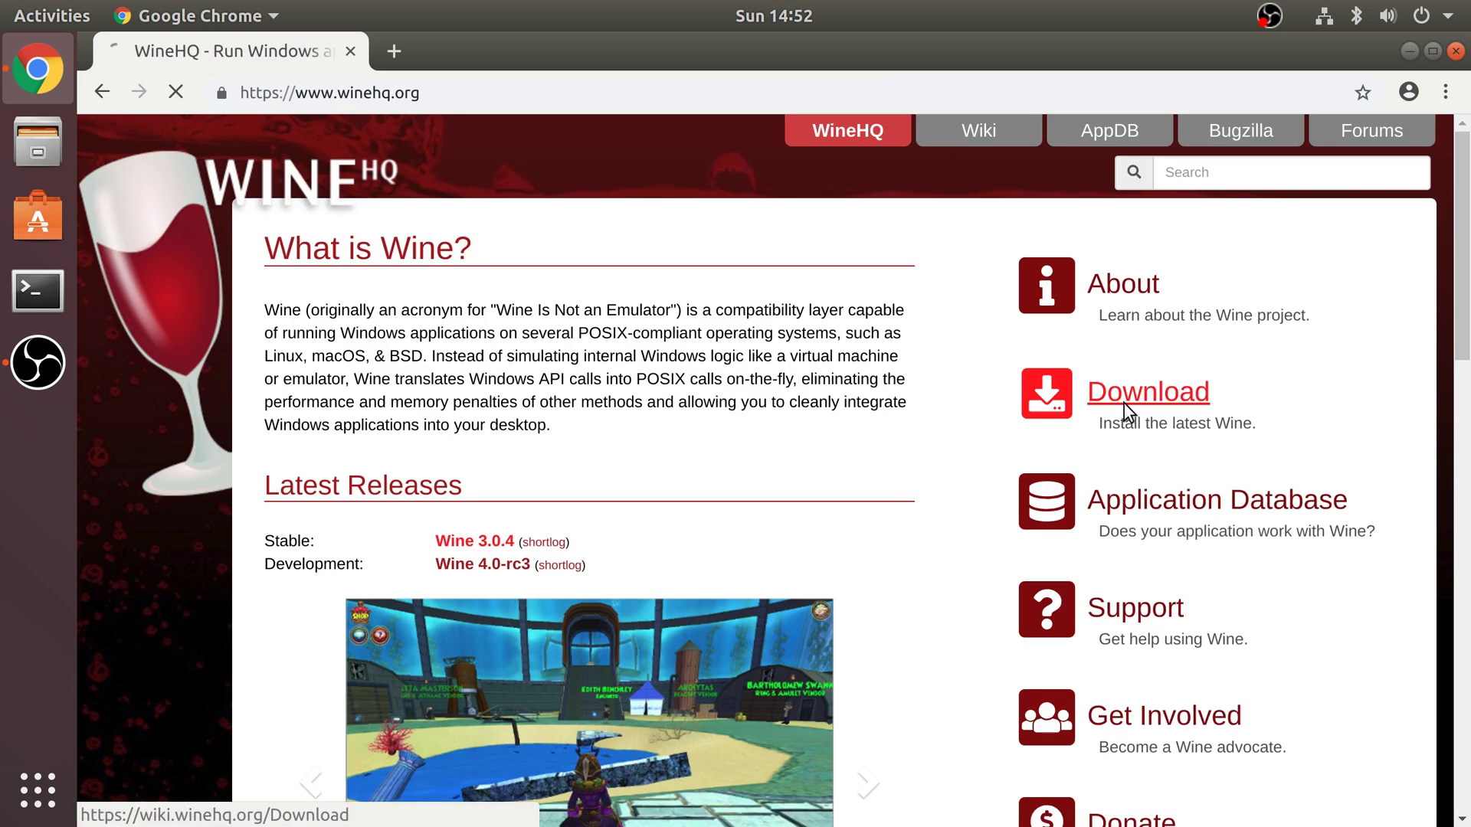
{"action": "scroll", "coordinate": [575, 582], "scroll_direction": "down", "scroll_amount": 4}
{"action": "scroll", "coordinate": [574, 583], "scroll_direction": "down", "scroll_amount": 4}
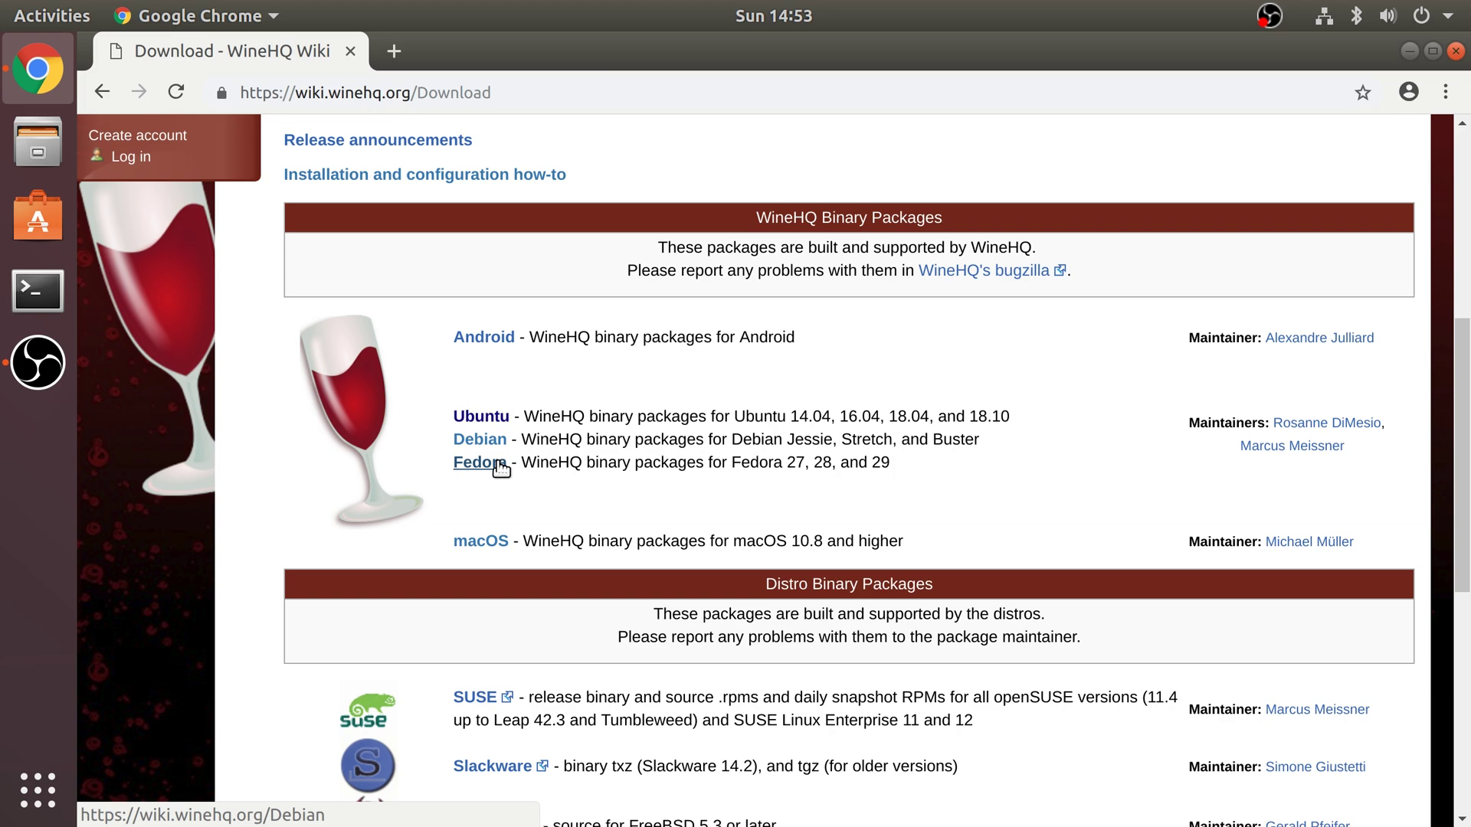
{"action": "left_click", "coordinate": [481, 417]}
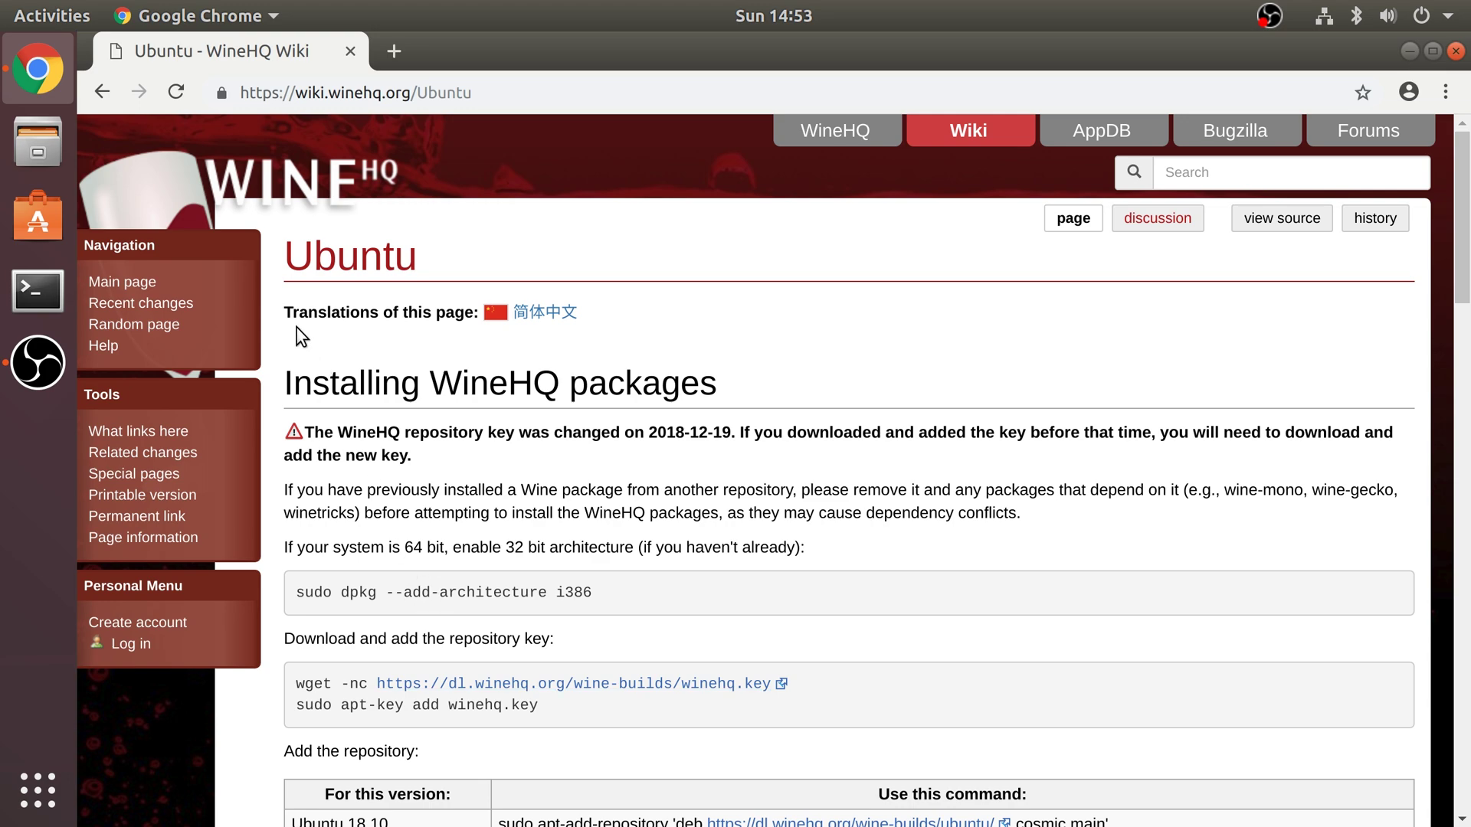
{"action": "left_click", "coordinate": [103, 88]}
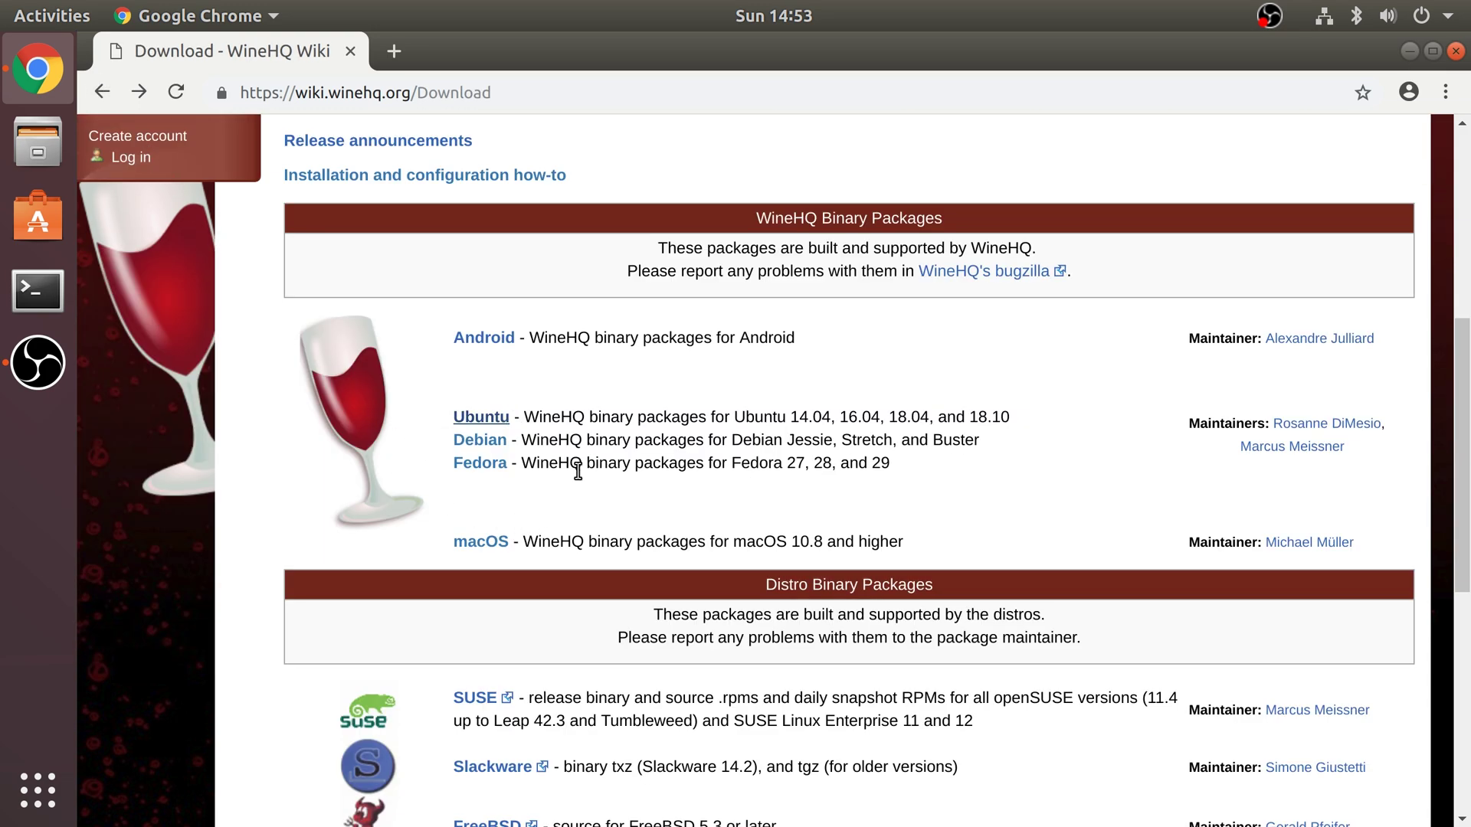
{"action": "left_click", "coordinate": [490, 419]}
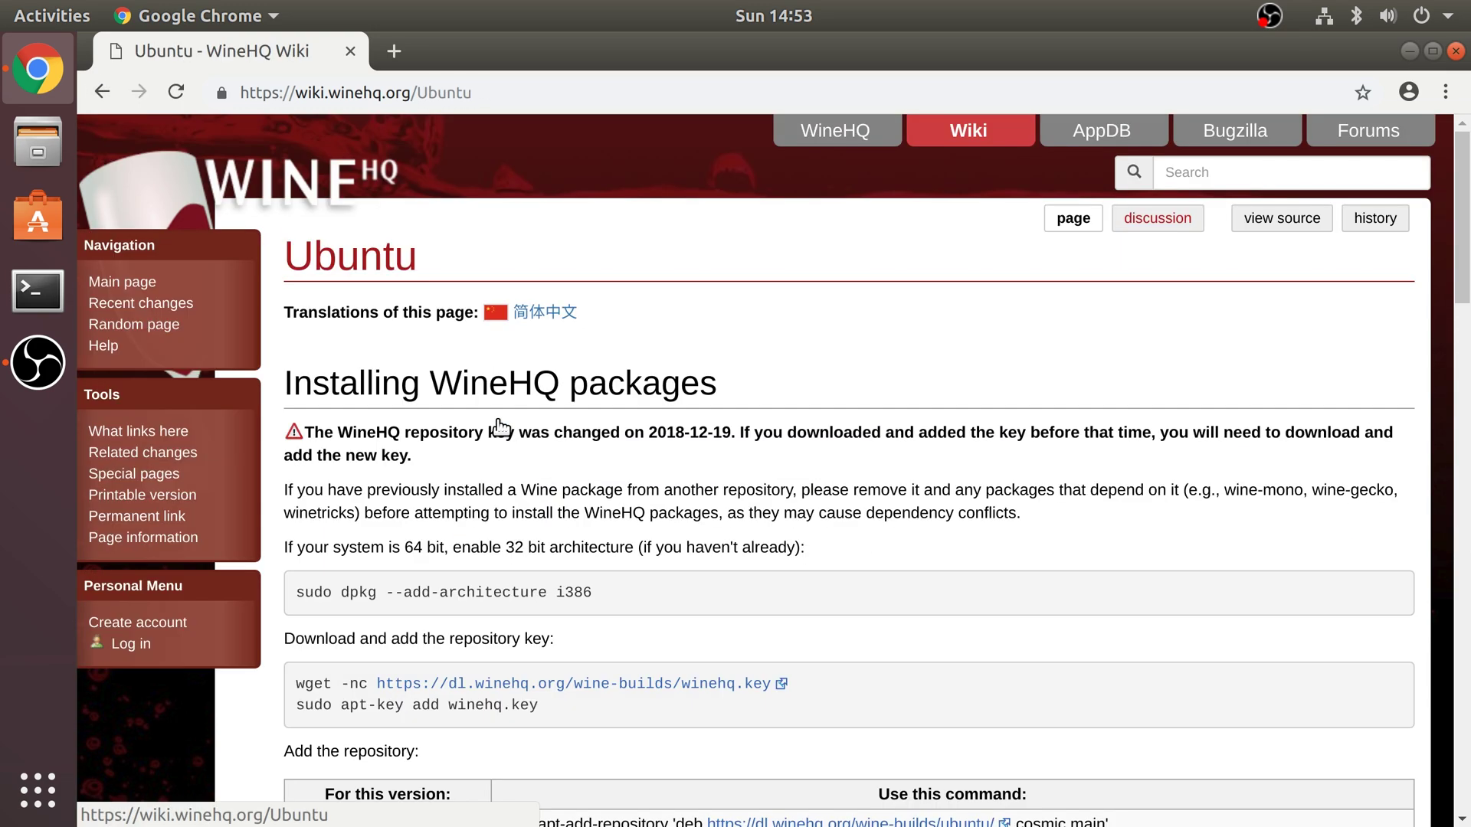
- Run the wiki's dpkg --add-architecture i386 command in the terminal with the sudo password
{"action": "triple_click", "coordinate": [455, 590]}
{"action": "key", "text": "super+c"}
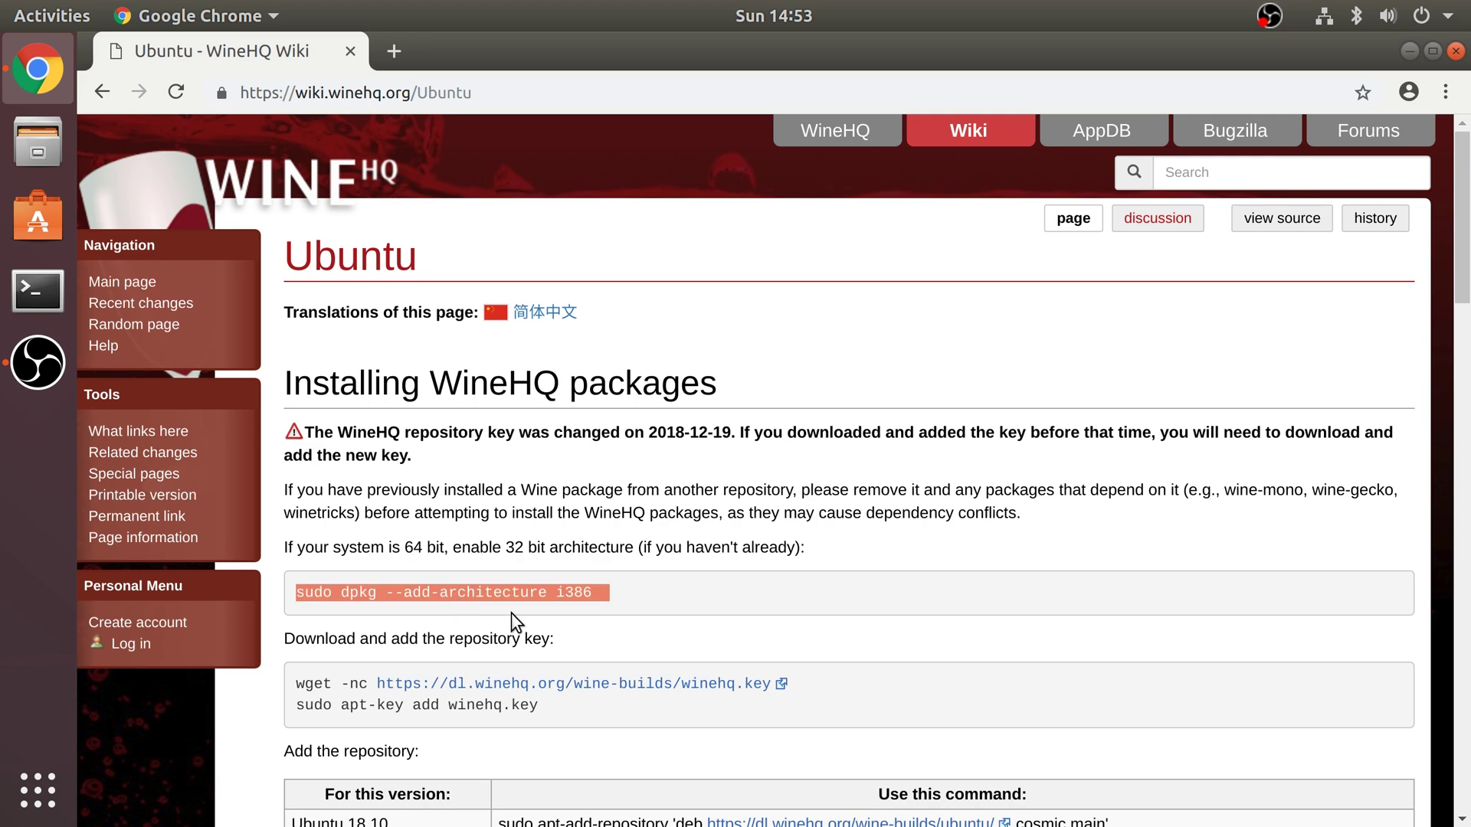
{"action": "left_click", "coordinate": [48, 283]}
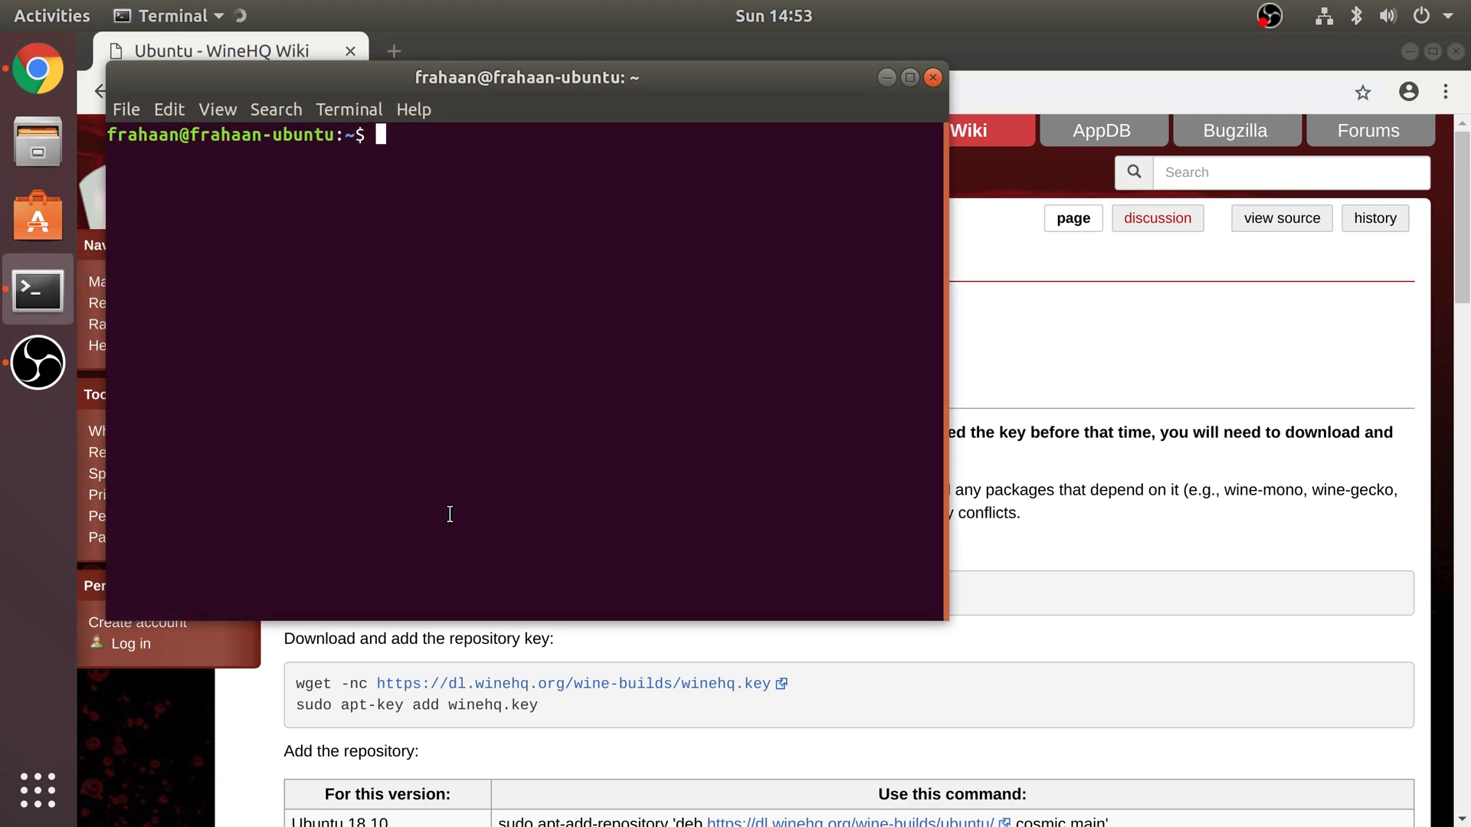
{"action": "right_click", "coordinate": [495, 415]}
{"action": "left_click", "coordinate": [580, 483]}
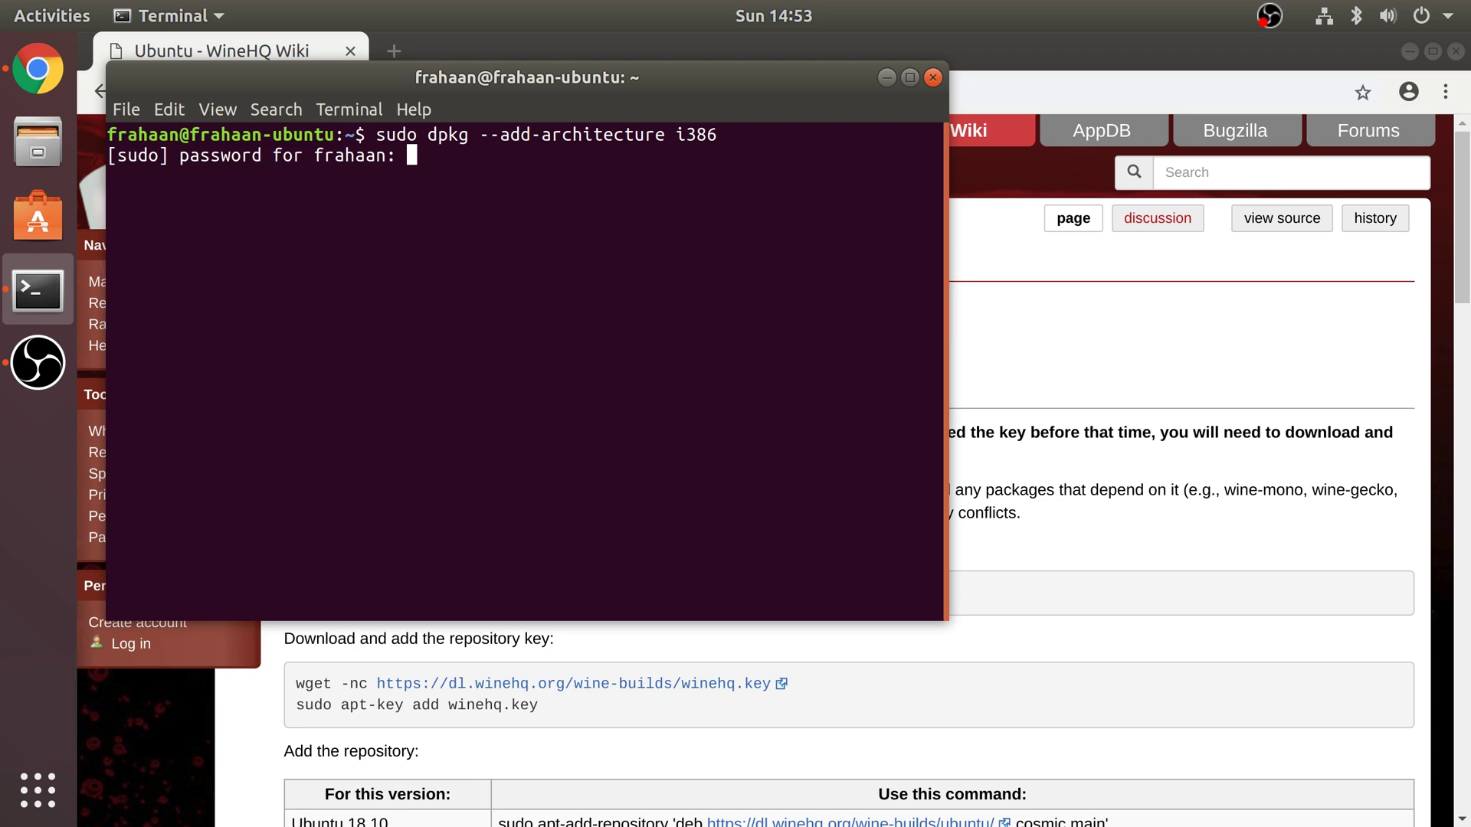
{"action": "key", "text": "Return"}
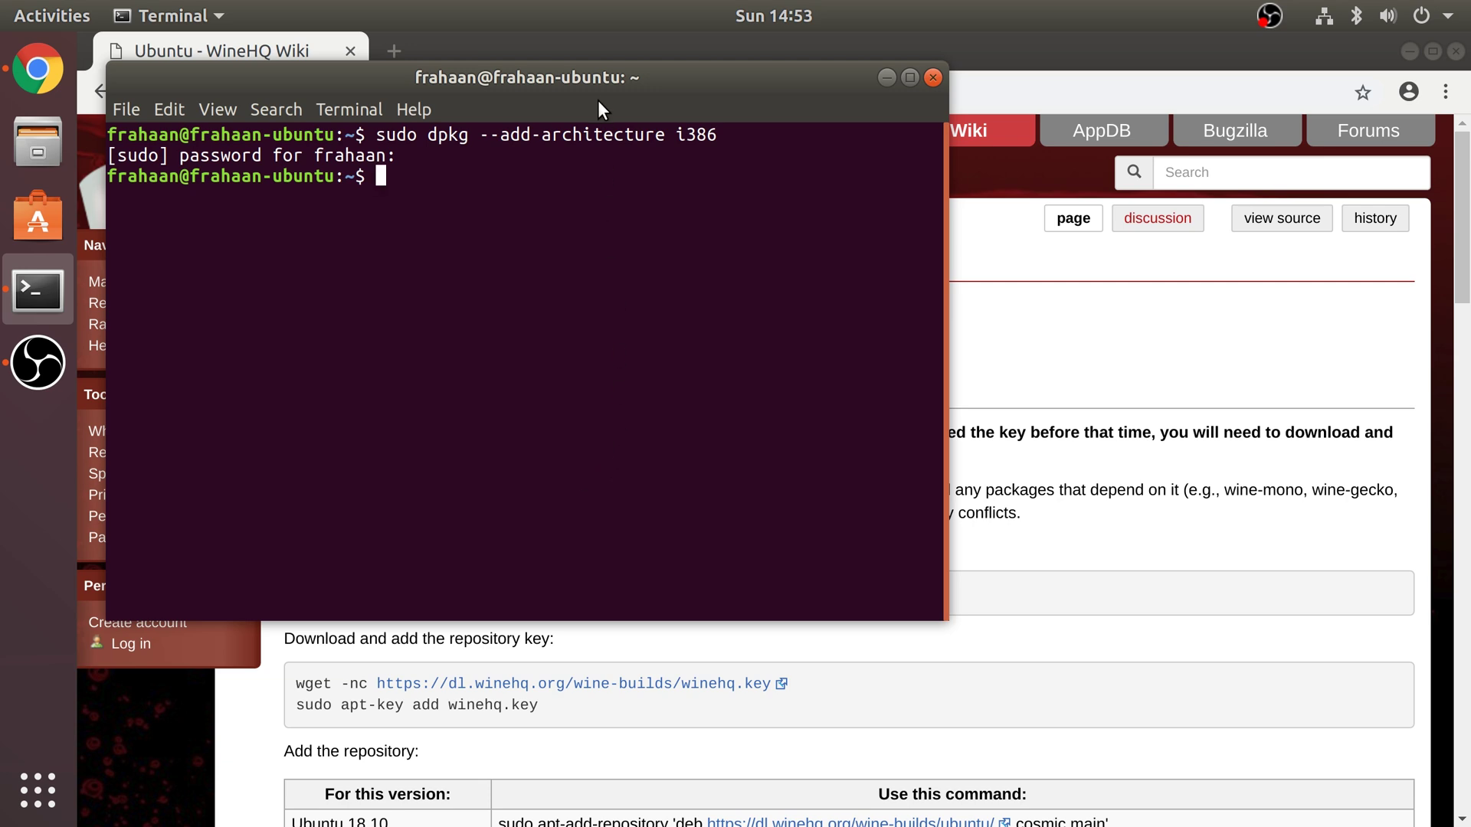
- Move the terminal aside and run the wiki's wget command to download winehq.key
{"action": "left_click_drag", "start_coordinate": [588, 89], "coordinate": [1194, 136]}
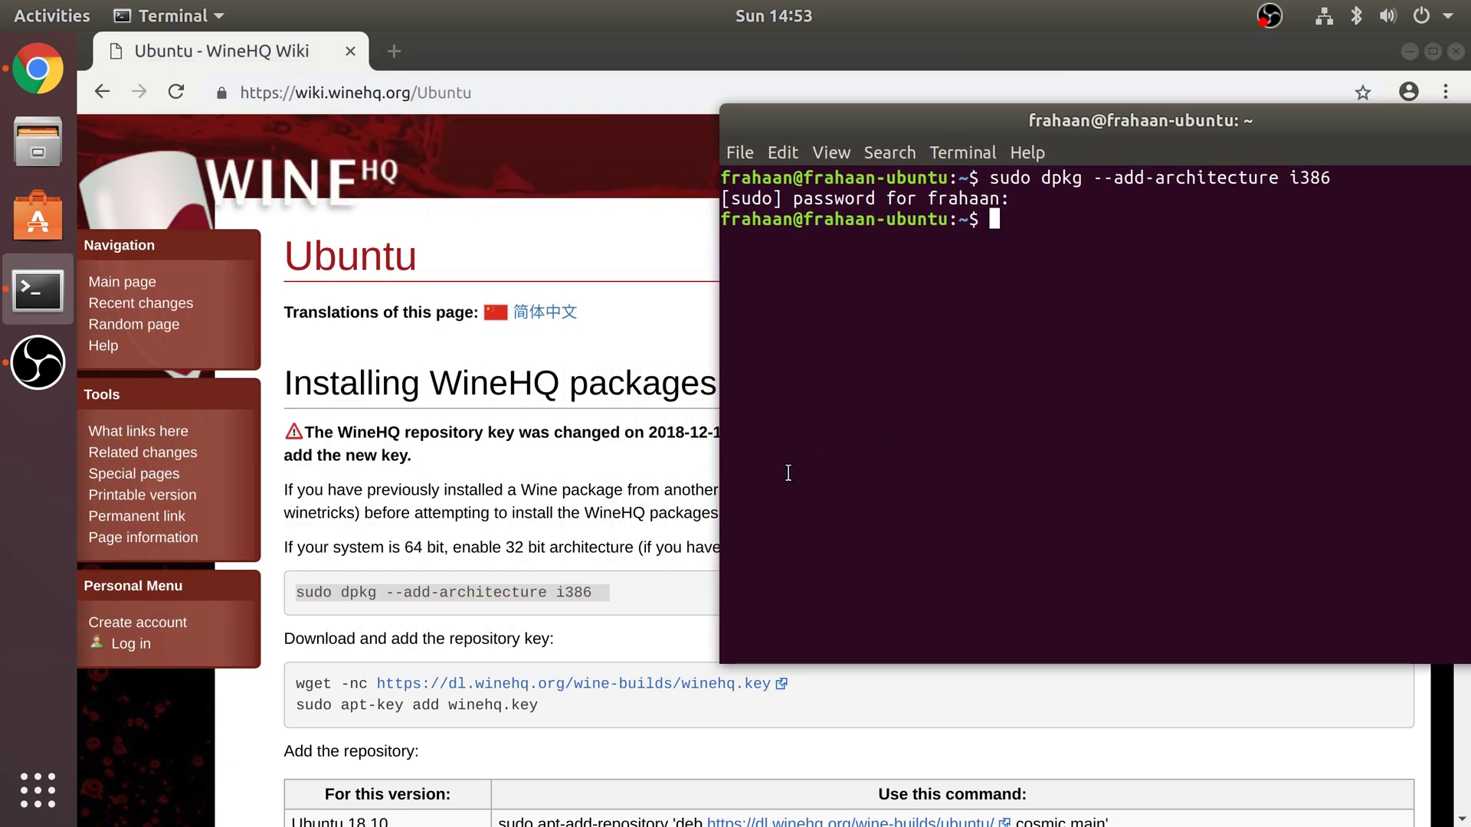
{"action": "left_click", "coordinate": [351, 684]}
{"action": "triple_click", "coordinate": [351, 684]}
{"action": "key", "text": "super+c"}
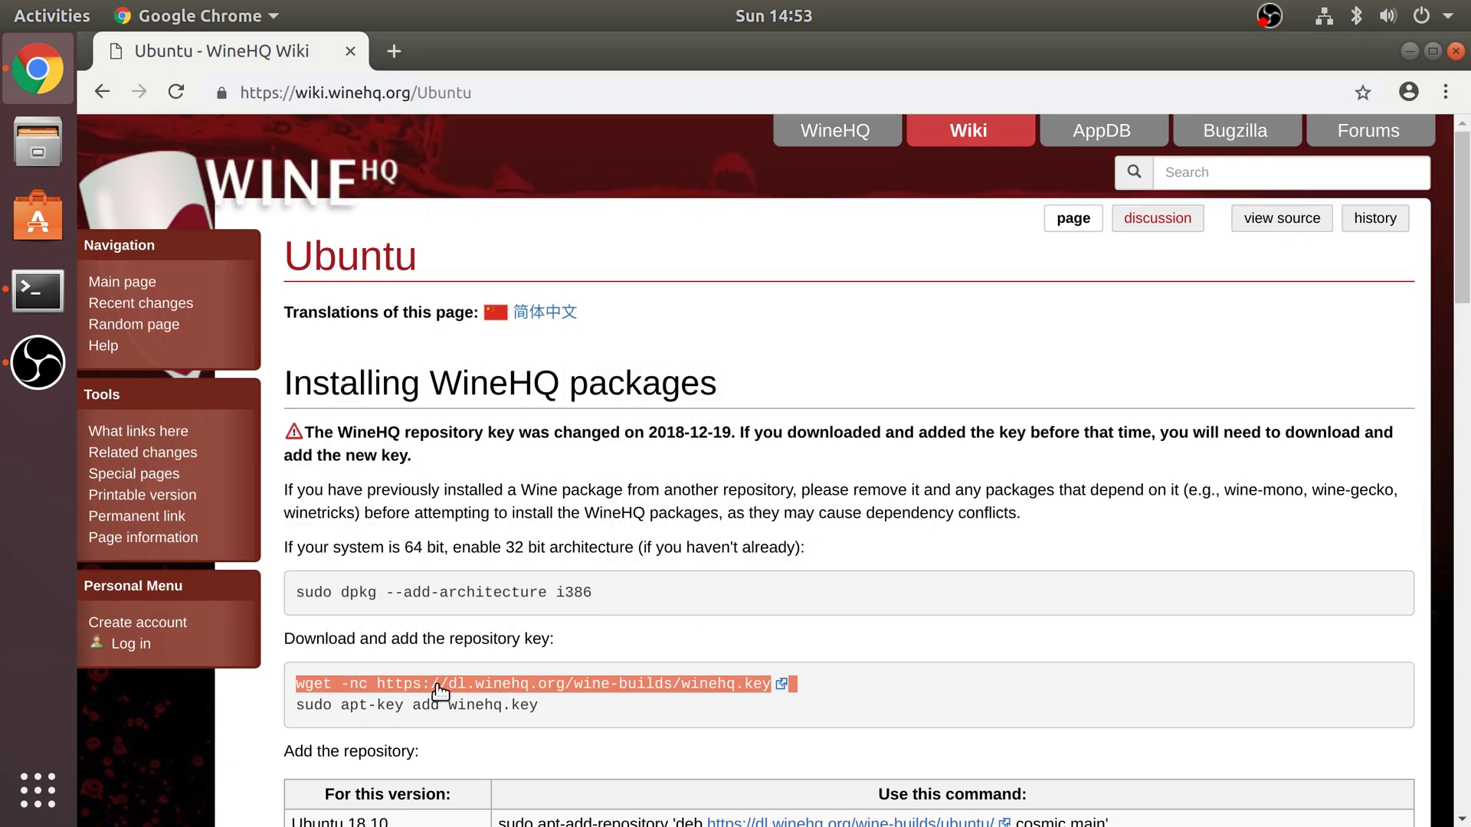
{"action": "left_click", "coordinate": [38, 291]}
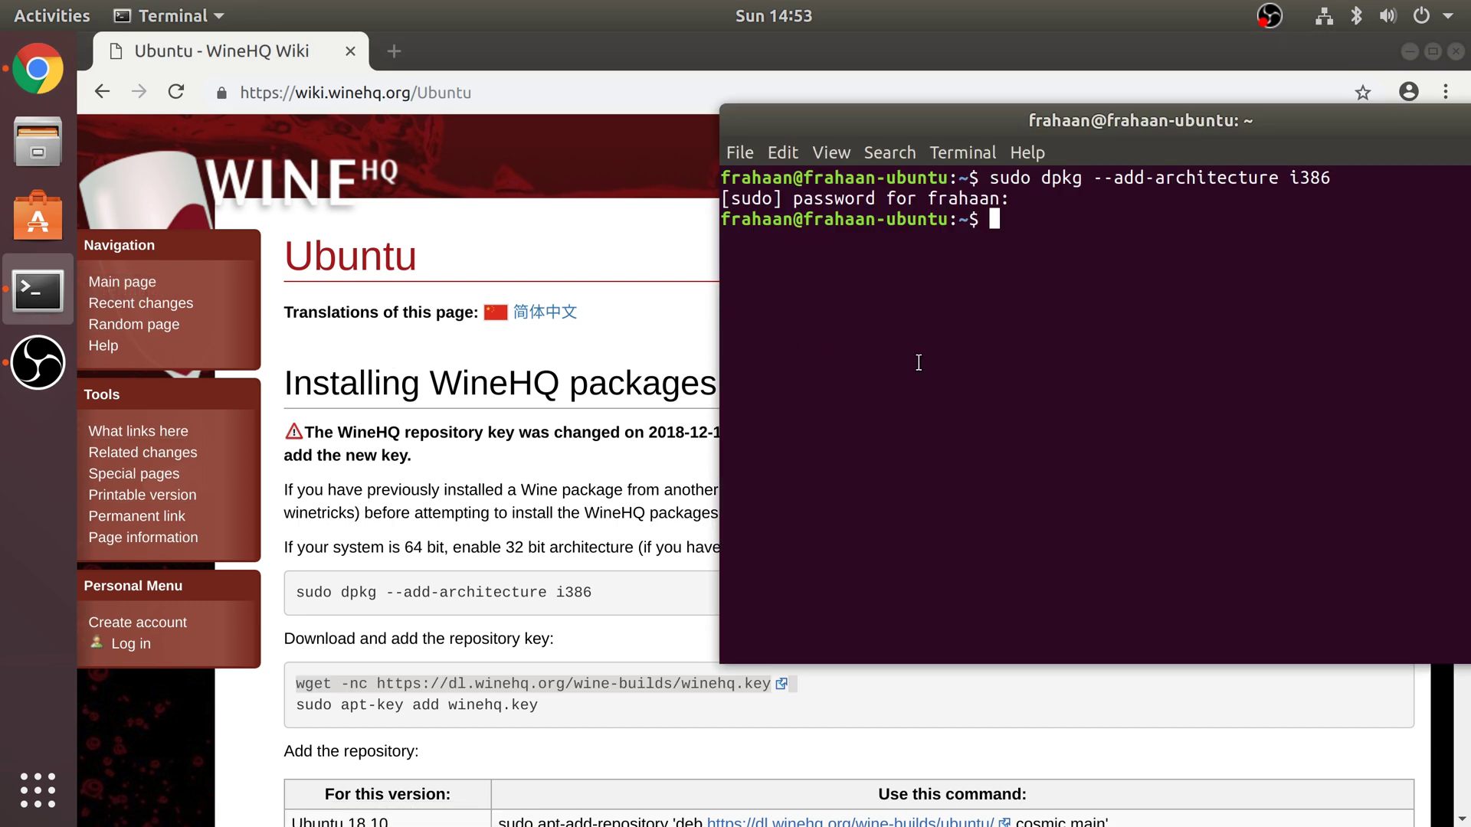
{"action": "middle_click", "coordinate": [991, 417]}
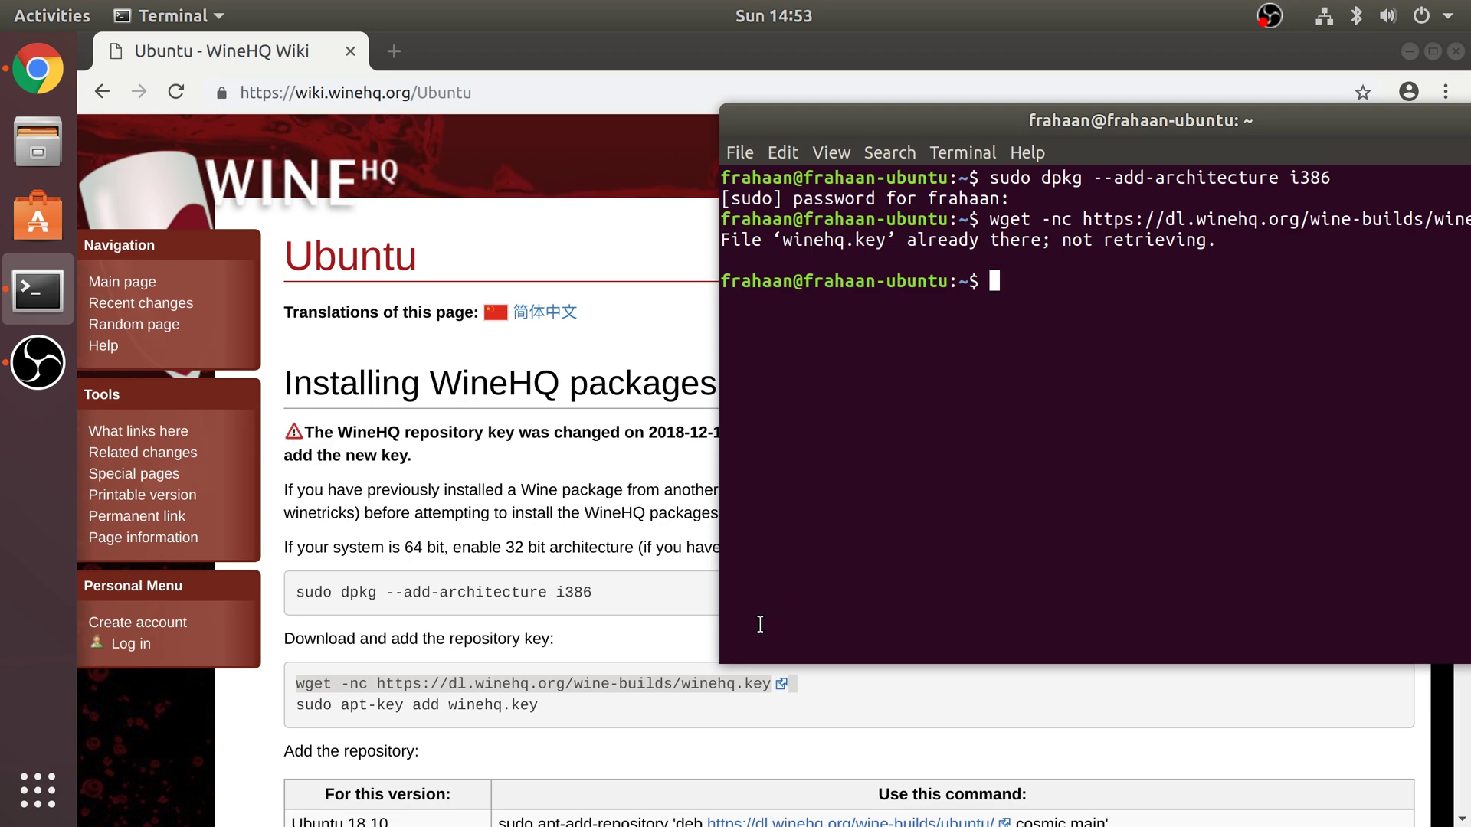
- Run the wiki's apt-key add command so the WineHQ key is added with OK
{"action": "triple_click", "coordinate": [472, 709]}
{"action": "key", "text": "super+c"}
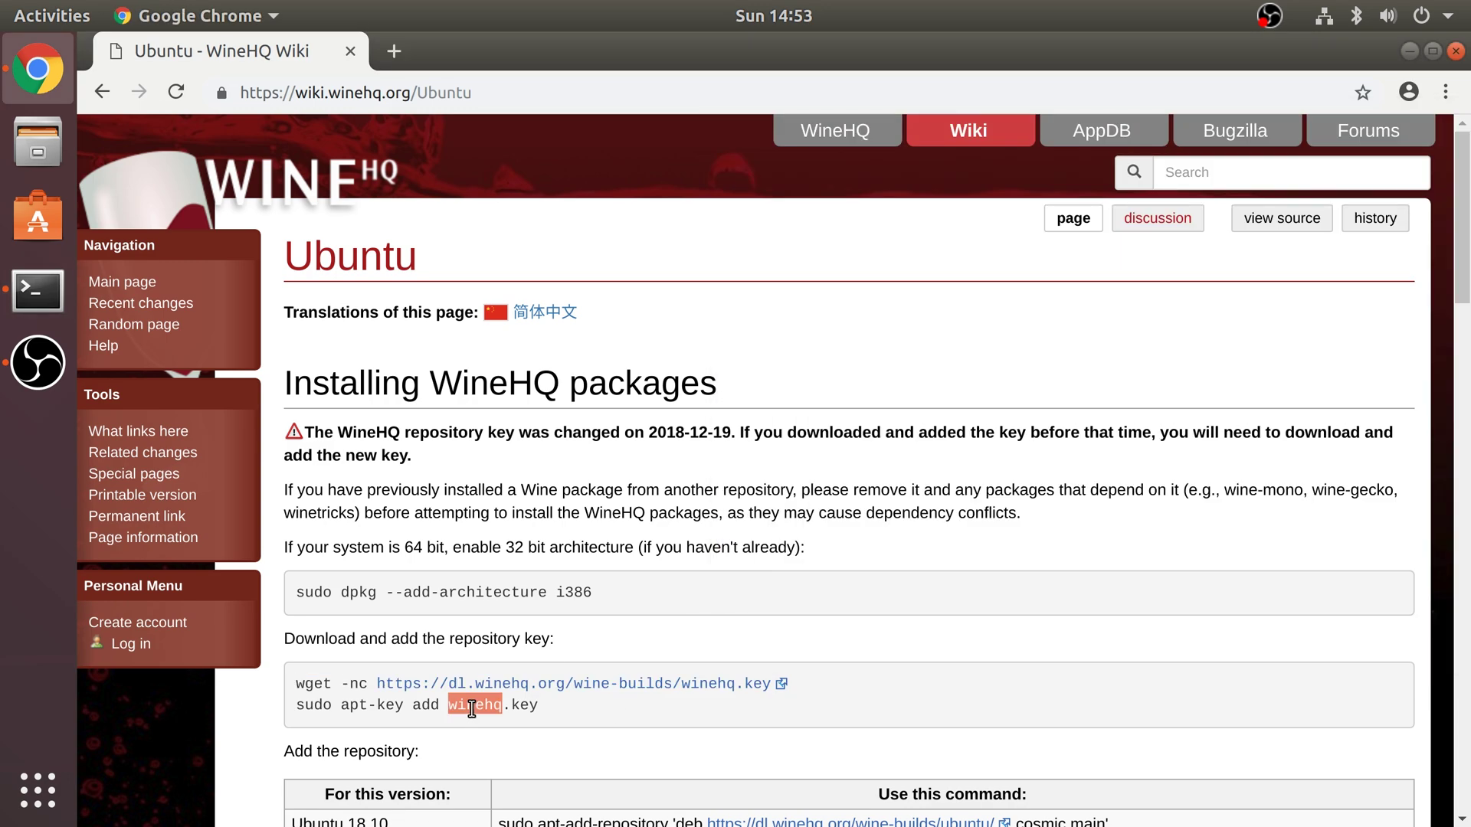
{"action": "left_click", "coordinate": [38, 291]}
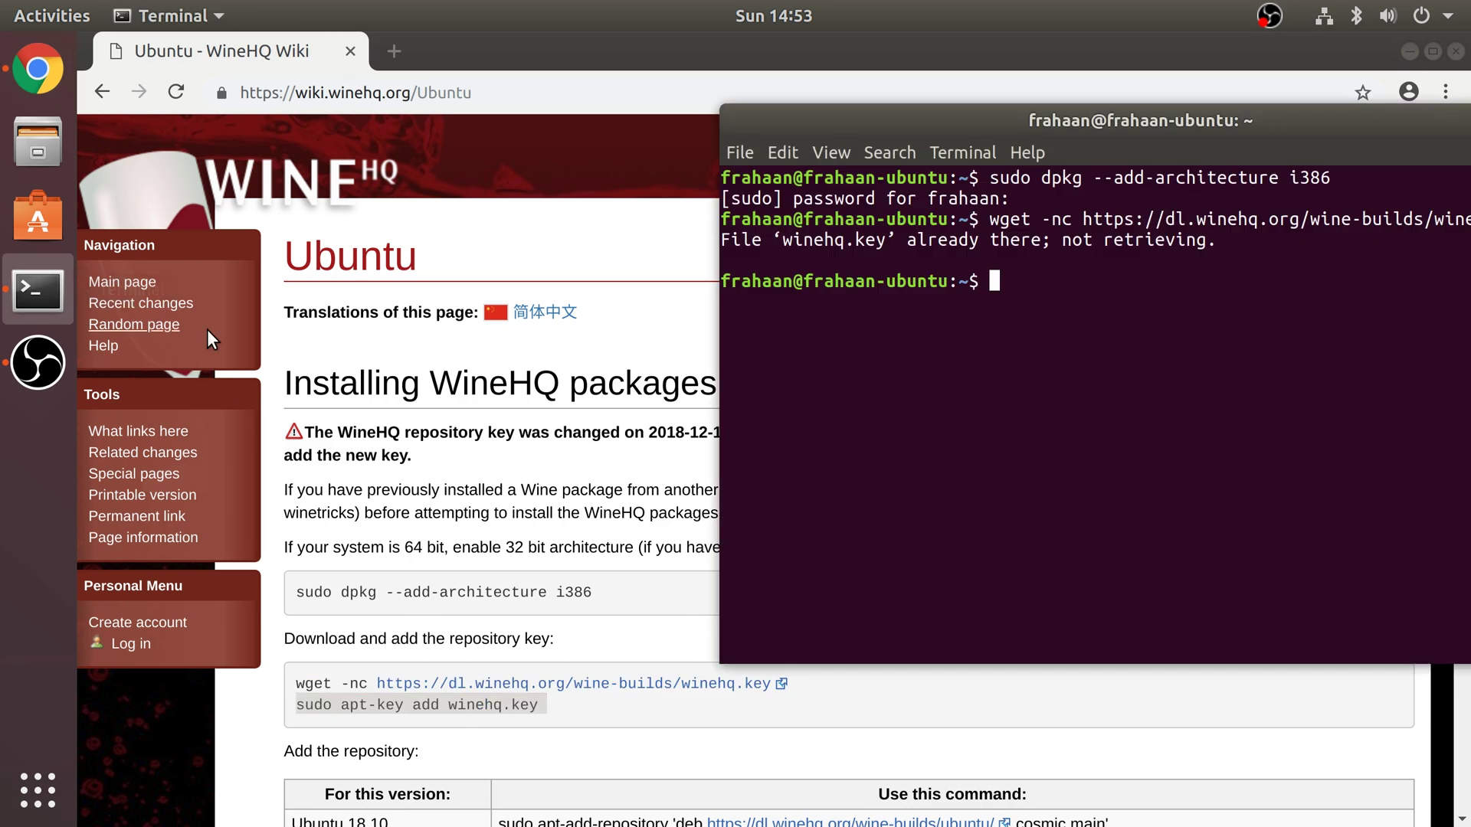
{"action": "right_click", "coordinate": [932, 373]}
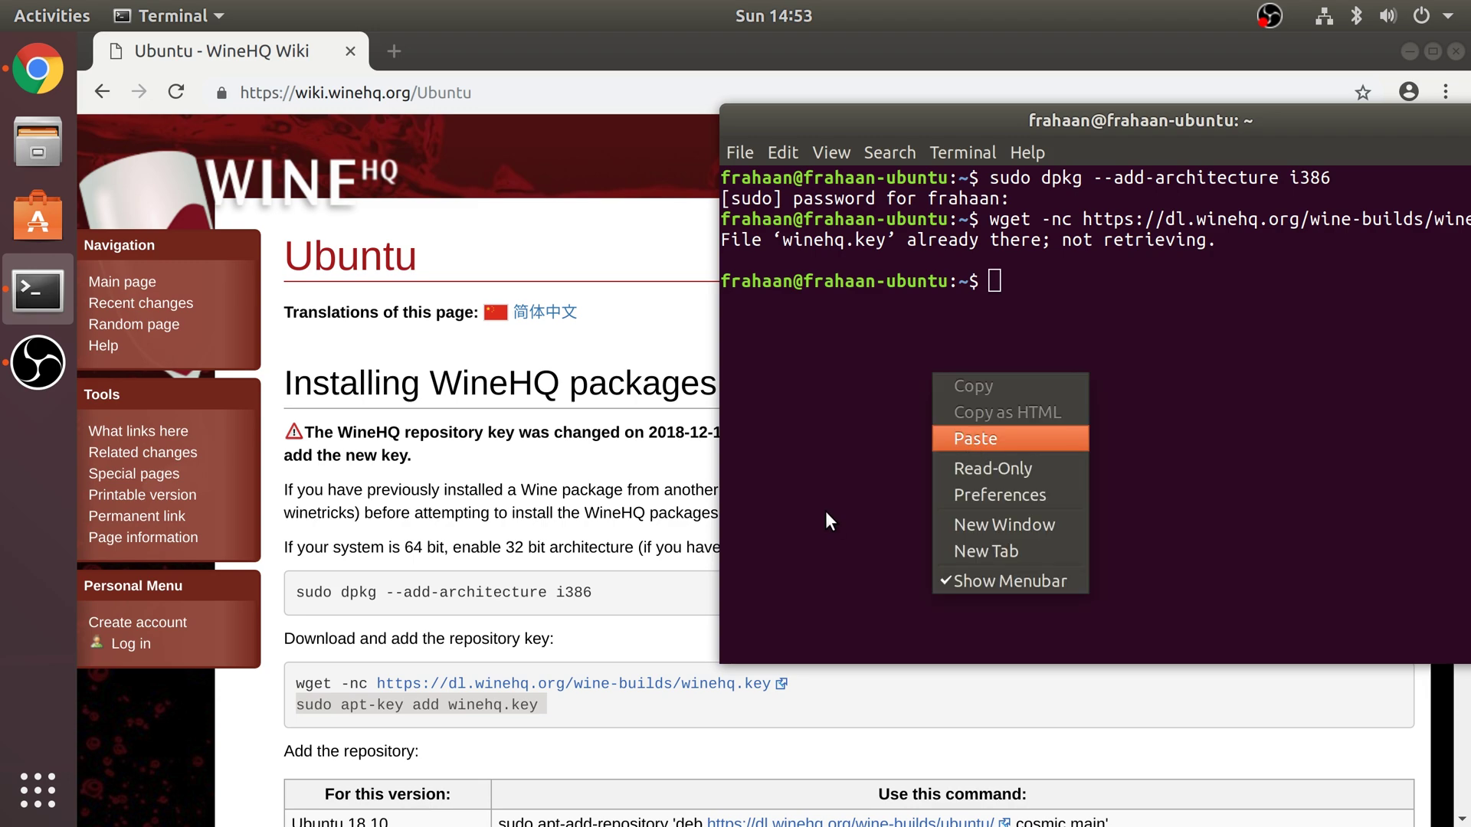
{"action": "left_click", "coordinate": [951, 439]}
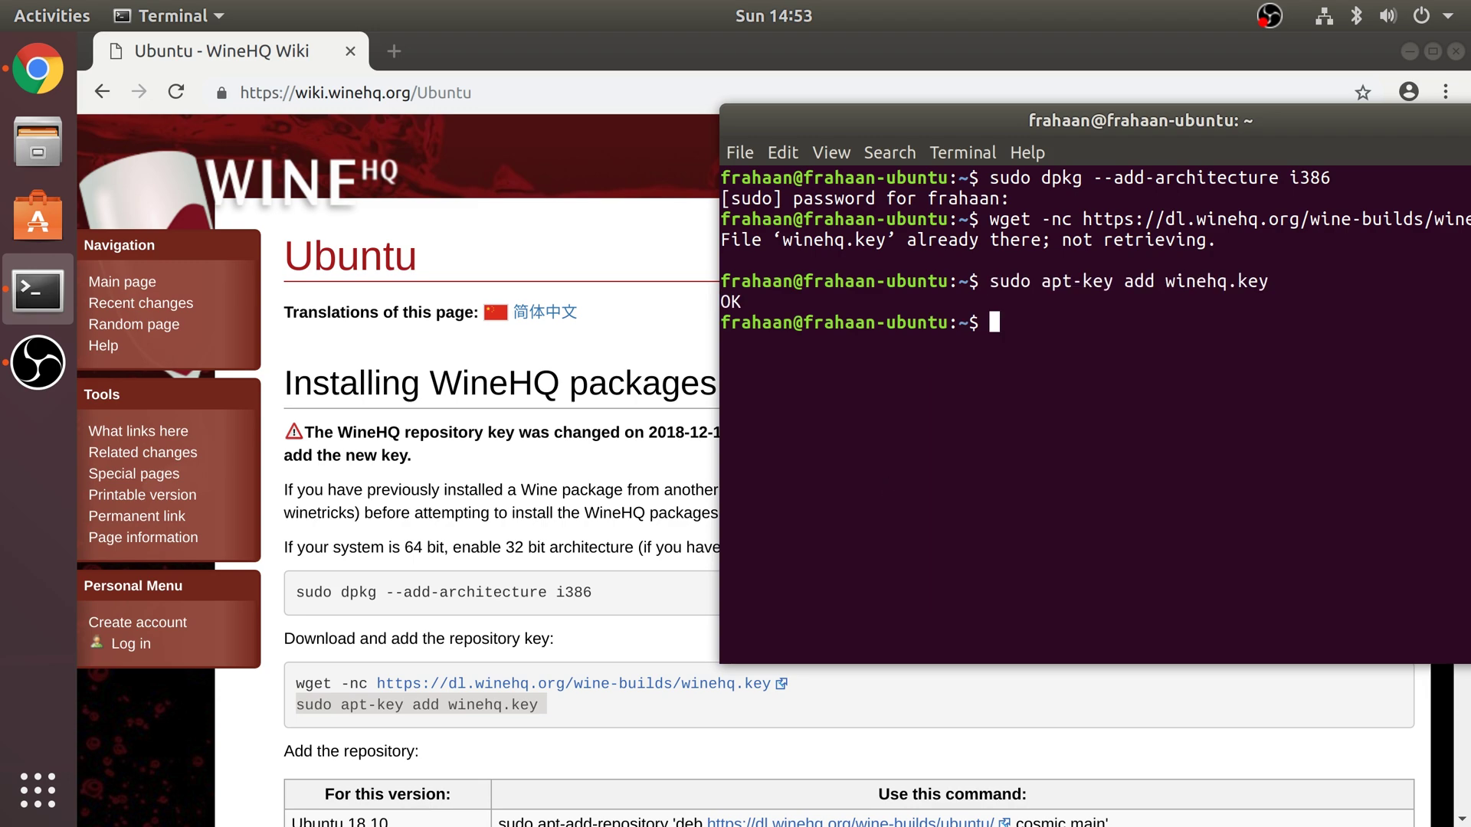
{"action": "scroll", "coordinate": [622, 619], "scroll_direction": "down", "scroll_amount": 9}
- Check in Settings' Details > About that the system is Ubuntu 18.04.1 LTS 64-bit, then close it
{"action": "left_click", "coordinate": [543, 576]}
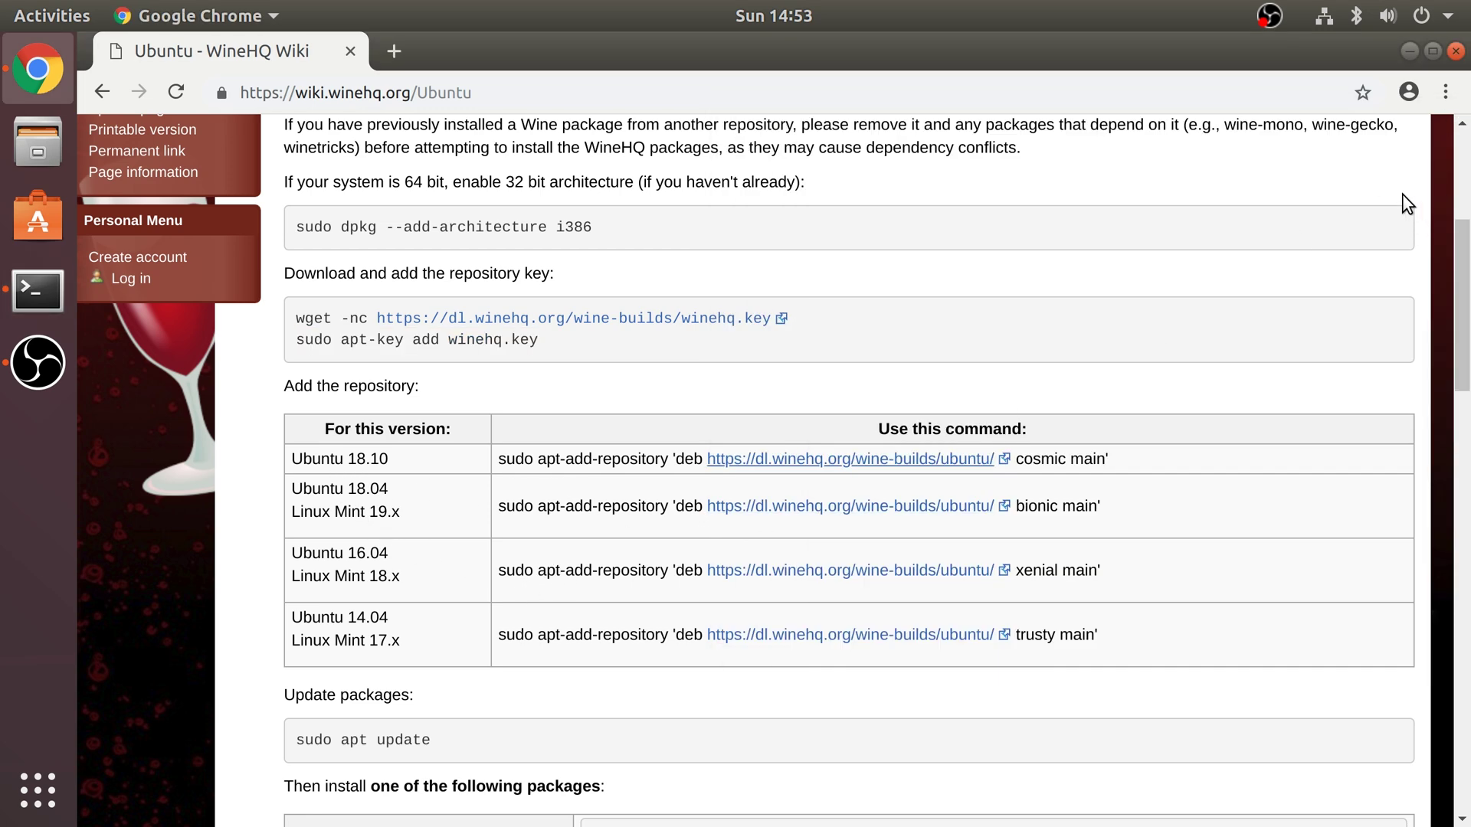
{"action": "left_click", "coordinate": [1422, 14]}
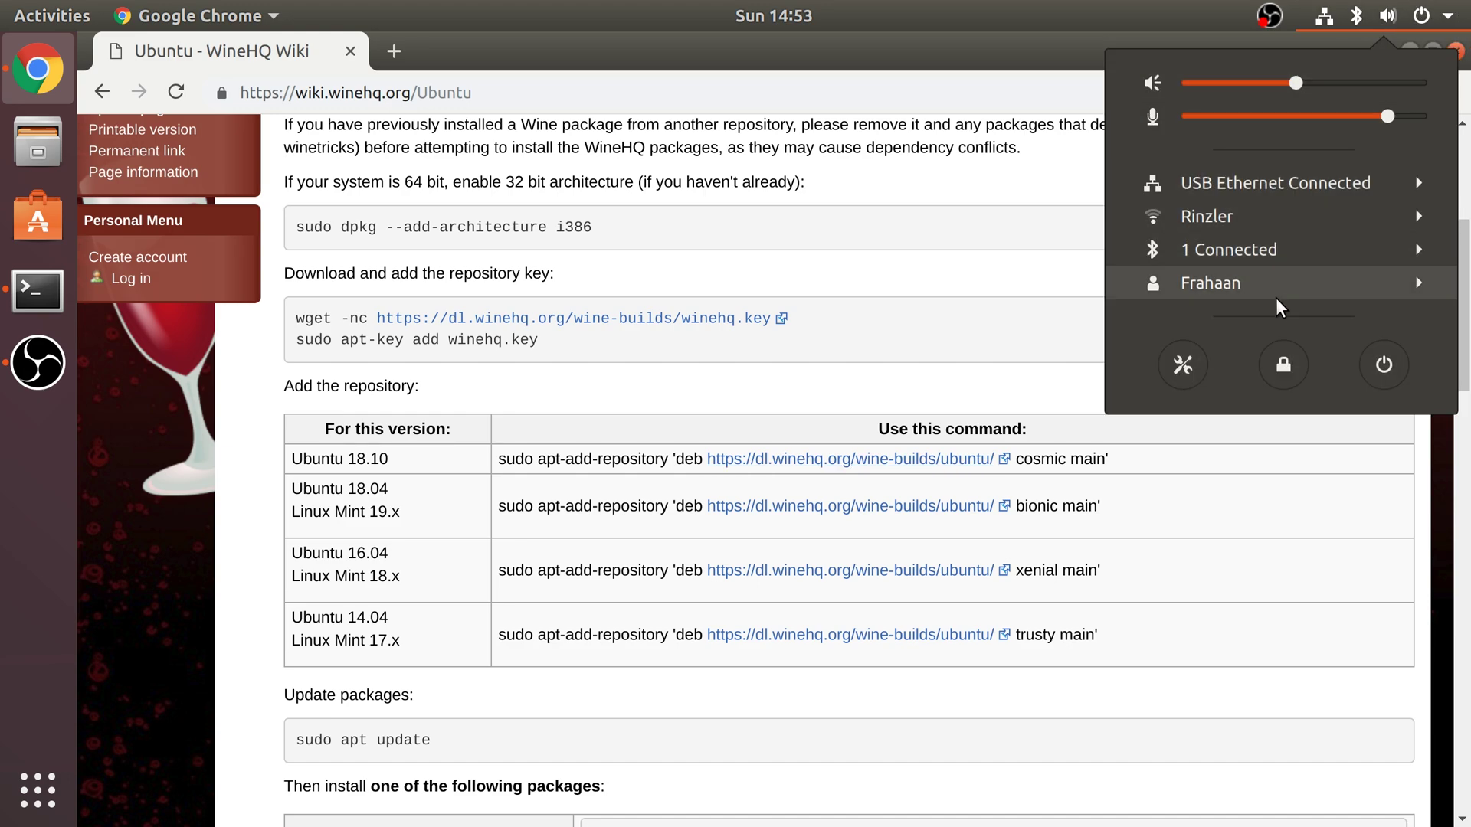
{"action": "left_click", "coordinate": [1183, 365]}
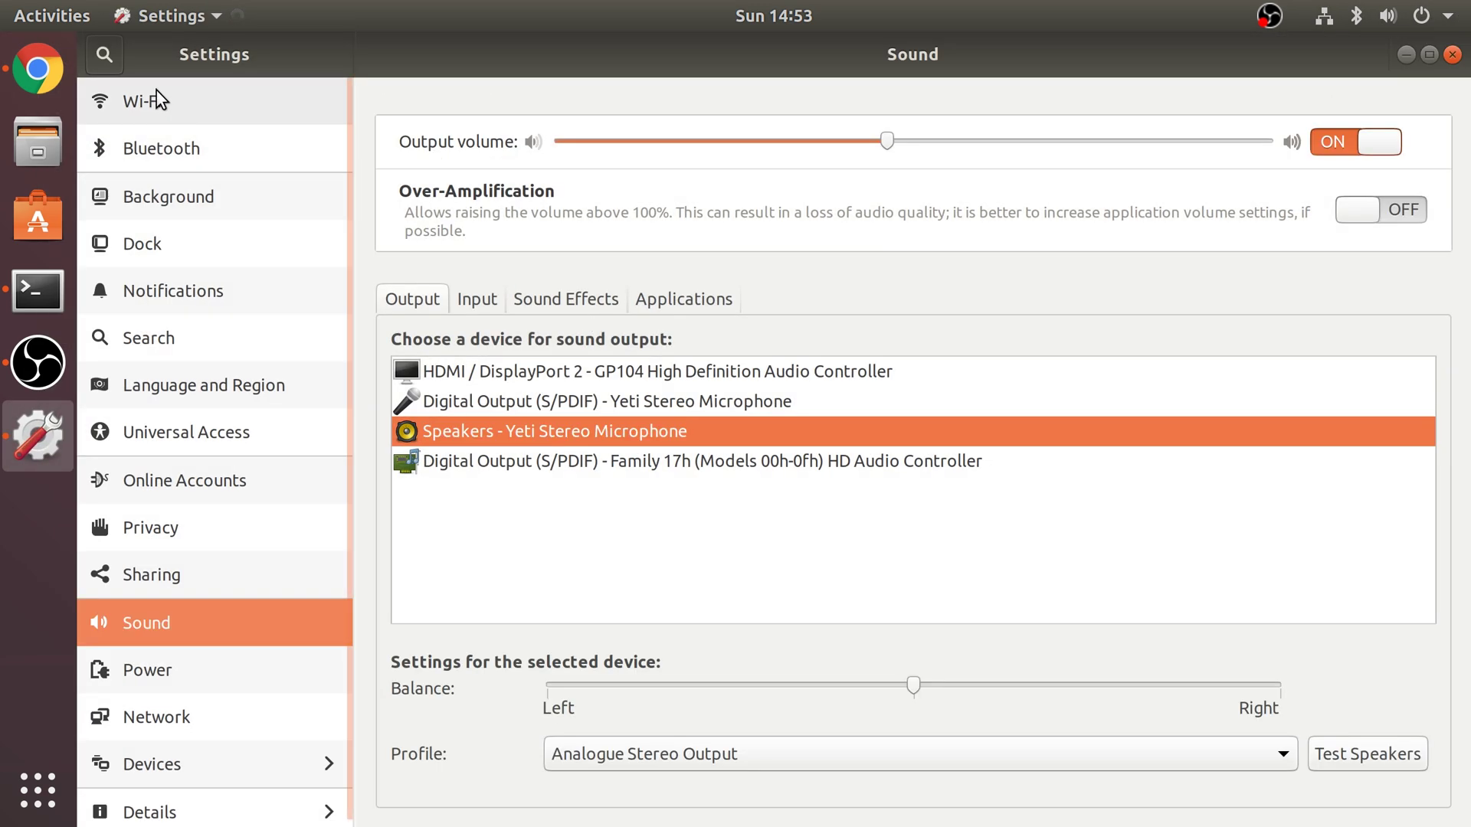
{"action": "left_click", "coordinate": [230, 806]}
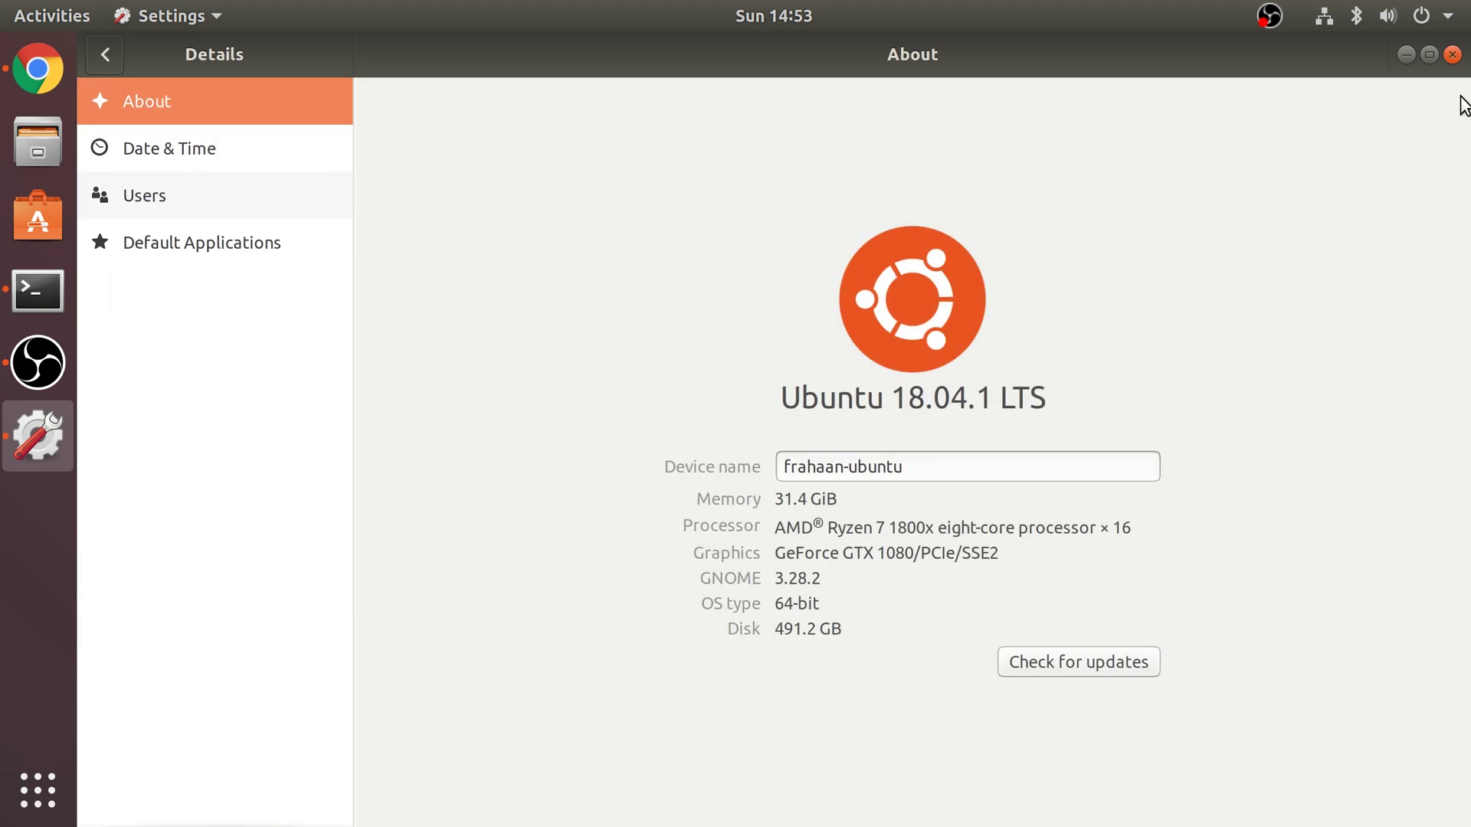
{"action": "left_click", "coordinate": [1453, 55]}
- Add the WineHQ repository for Ubuntu 18.04 with the wiki's apt-add-repository line
{"action": "triple_click", "coordinate": [579, 511]}
{"action": "key", "text": "super+c"}
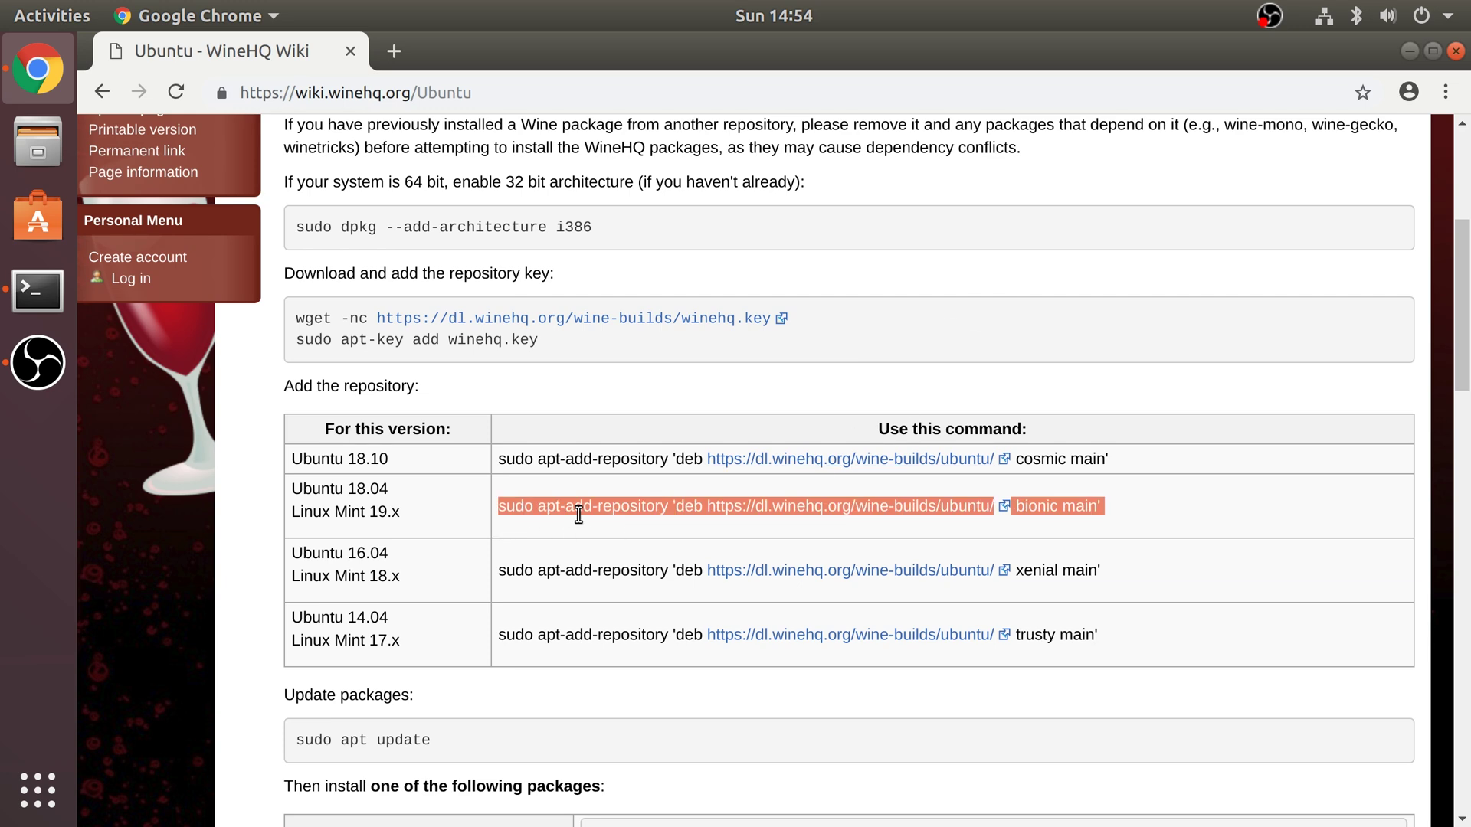
{"action": "left_click", "coordinate": [60, 309]}
{"action": "right_click", "coordinate": [964, 444]}
{"action": "left_click", "coordinate": [1003, 509]}
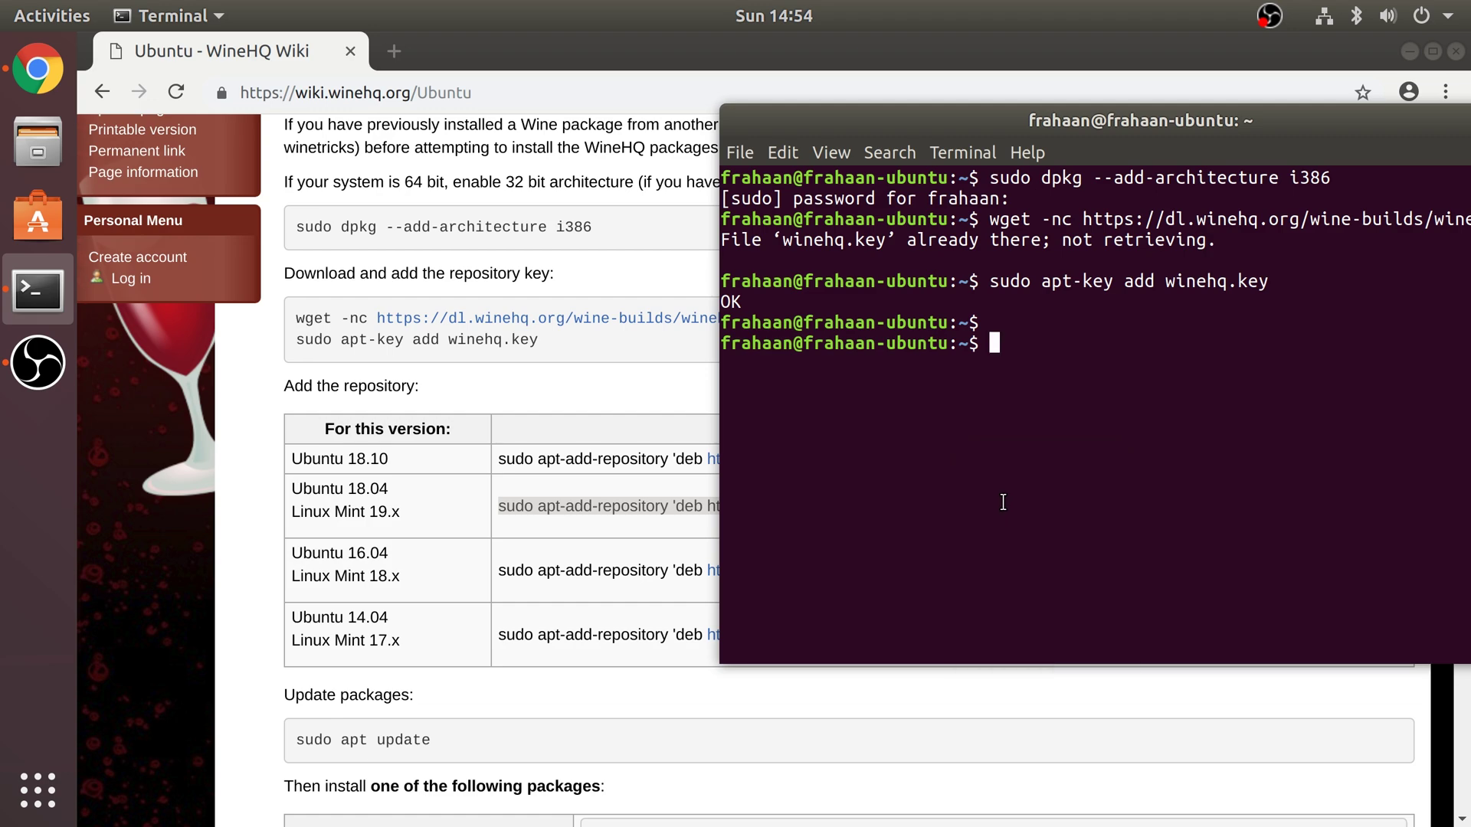
{"action": "key", "text": "Return"}
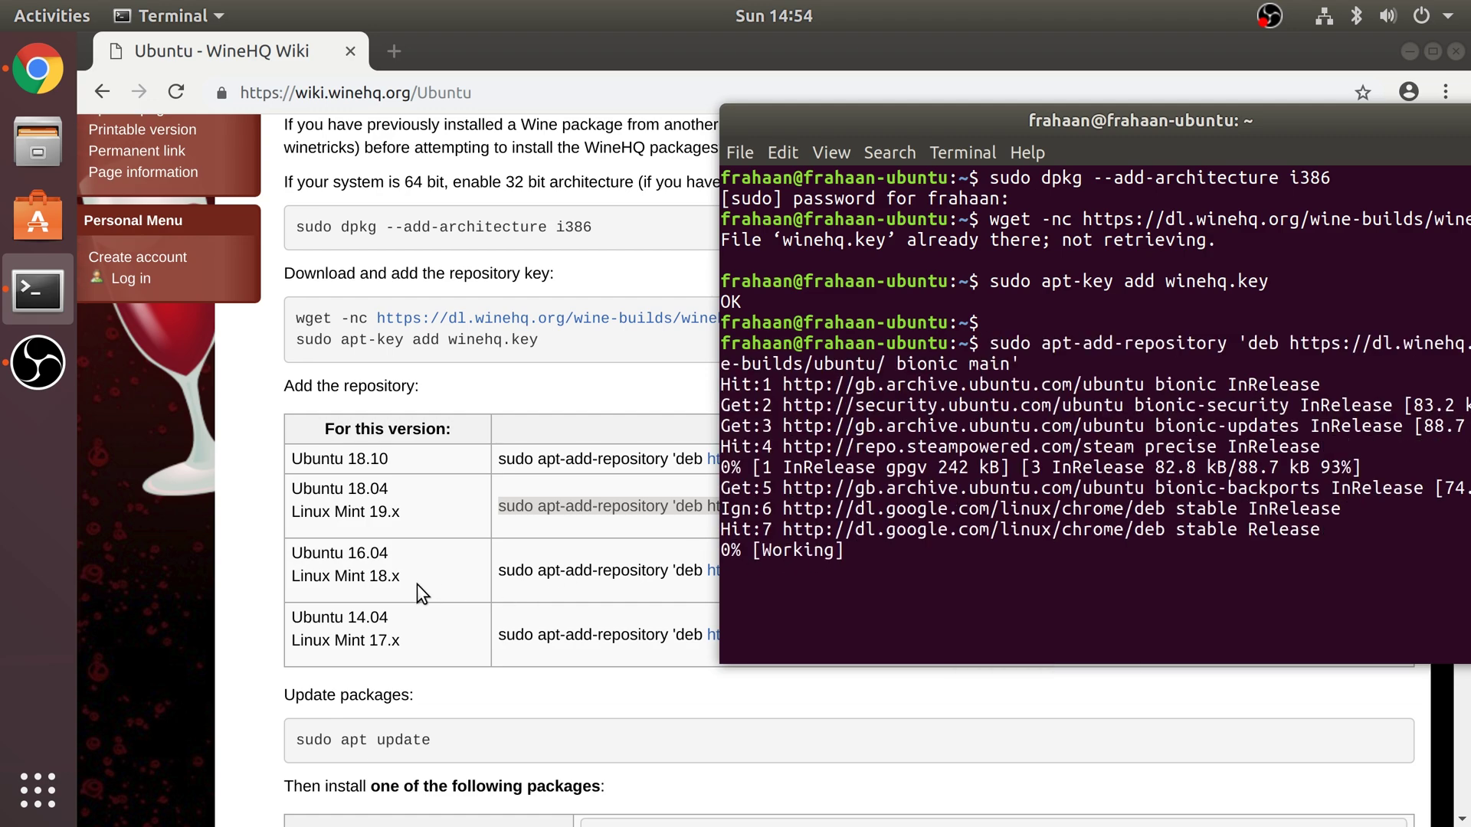
{"action": "scroll", "coordinate": [417, 583], "scroll_direction": "down", "scroll_amount": 3}
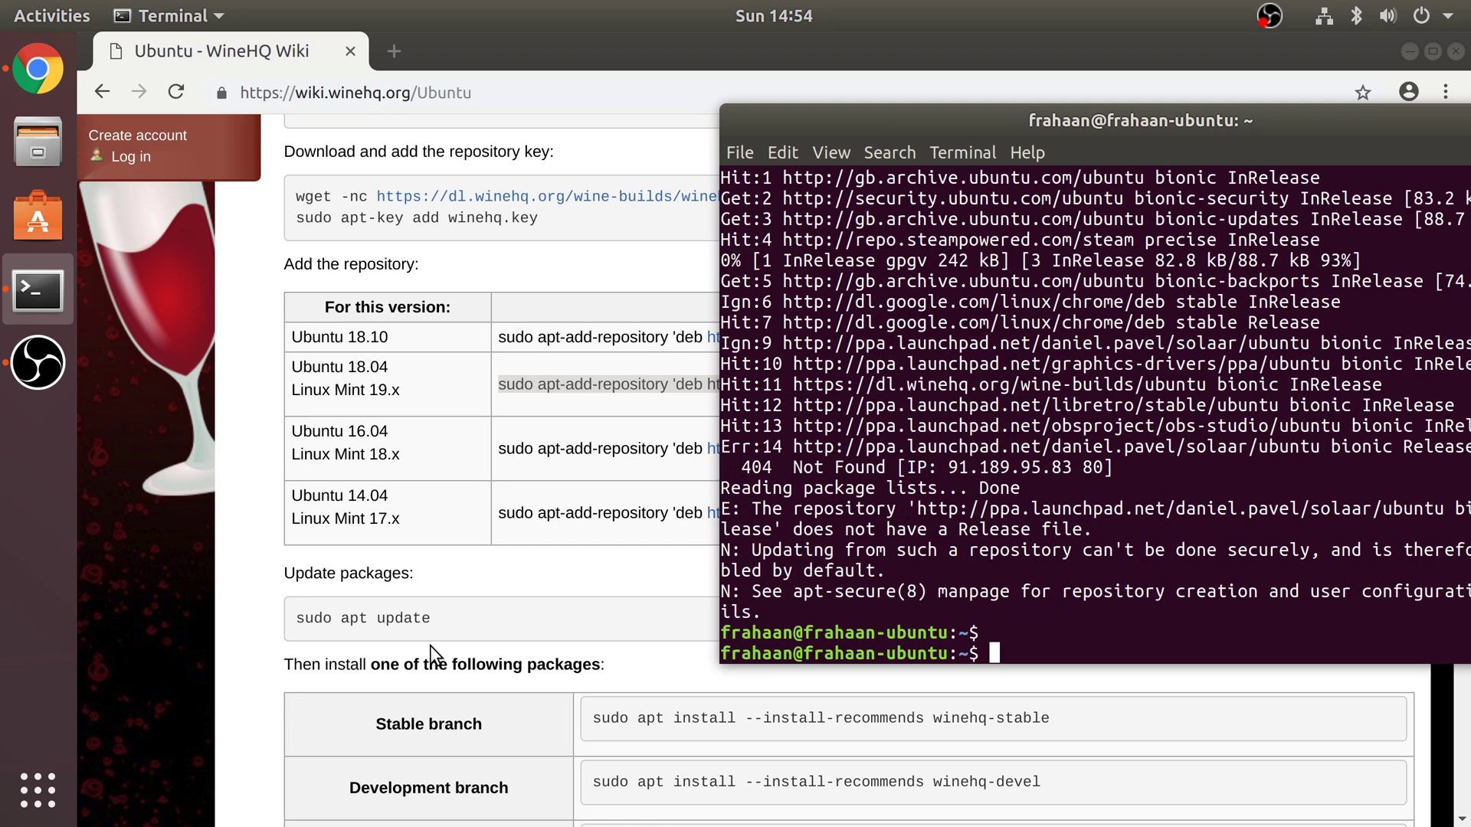
- Refresh the package lists with sudo apt update
{"action": "triple_click", "coordinate": [415, 615]}
{"action": "key", "text": "super+c"}
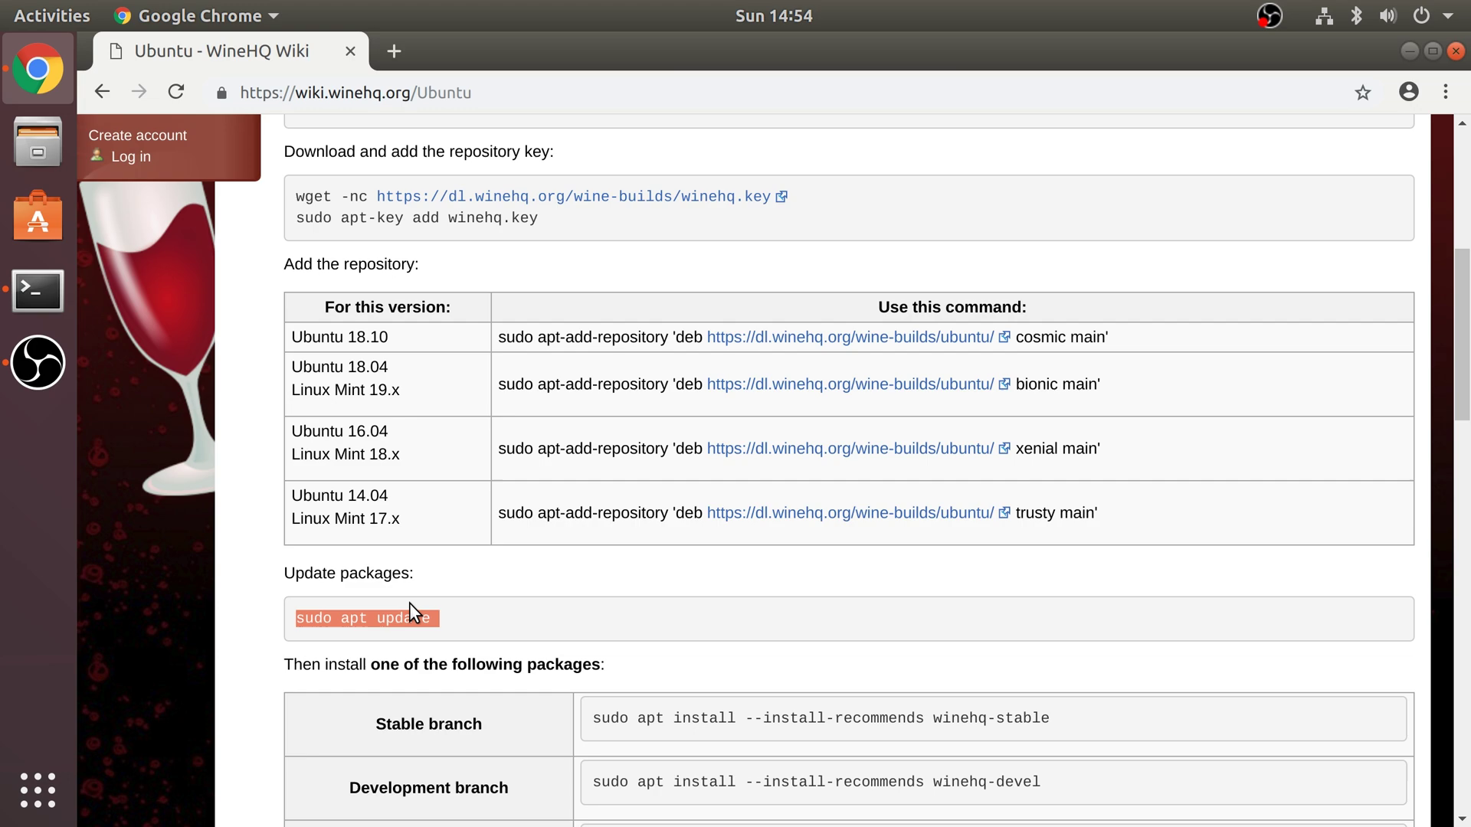
{"action": "left_click", "coordinate": [58, 278]}
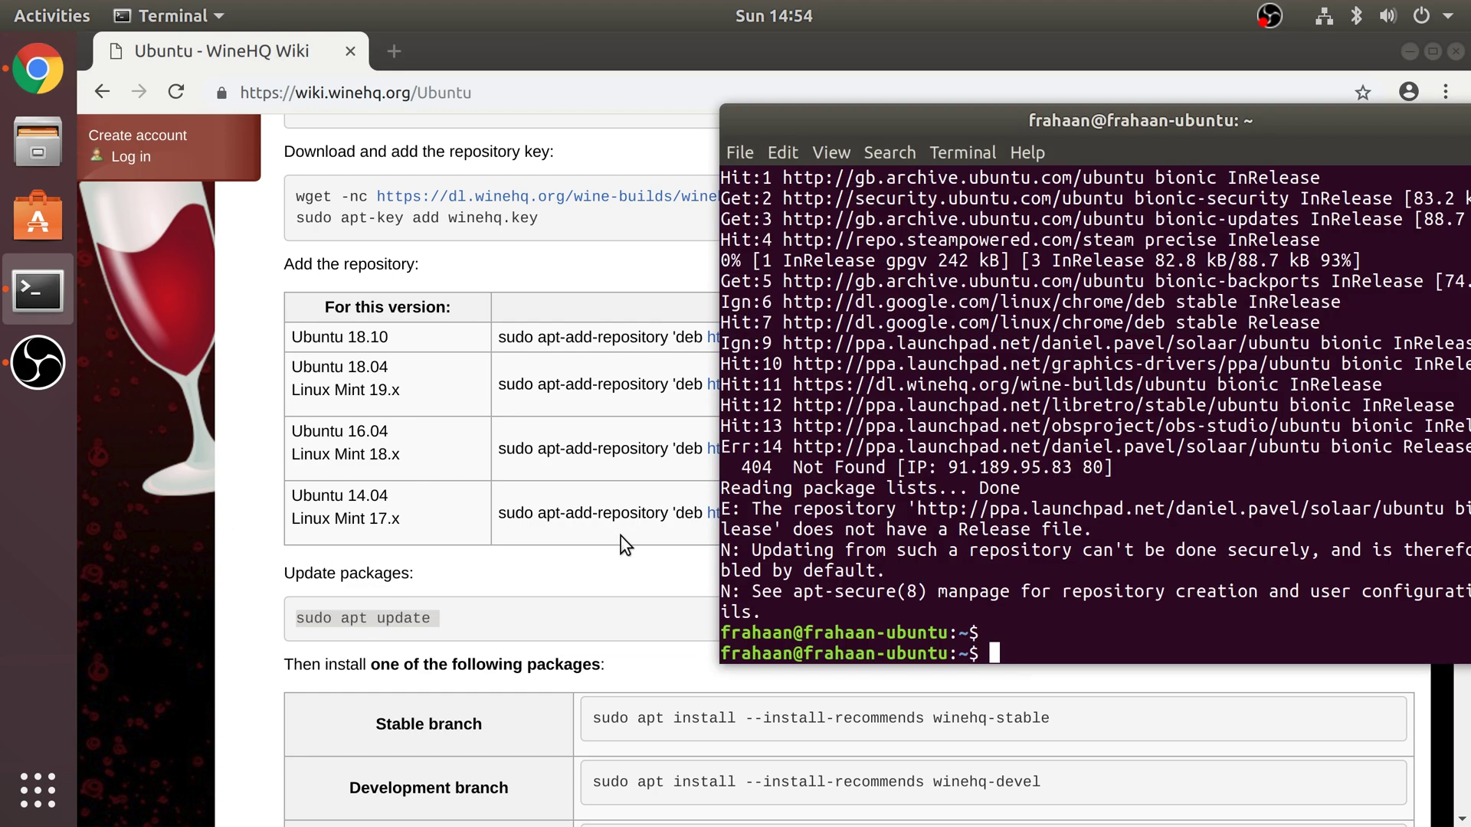
{"action": "right_click", "coordinate": [1088, 650]}
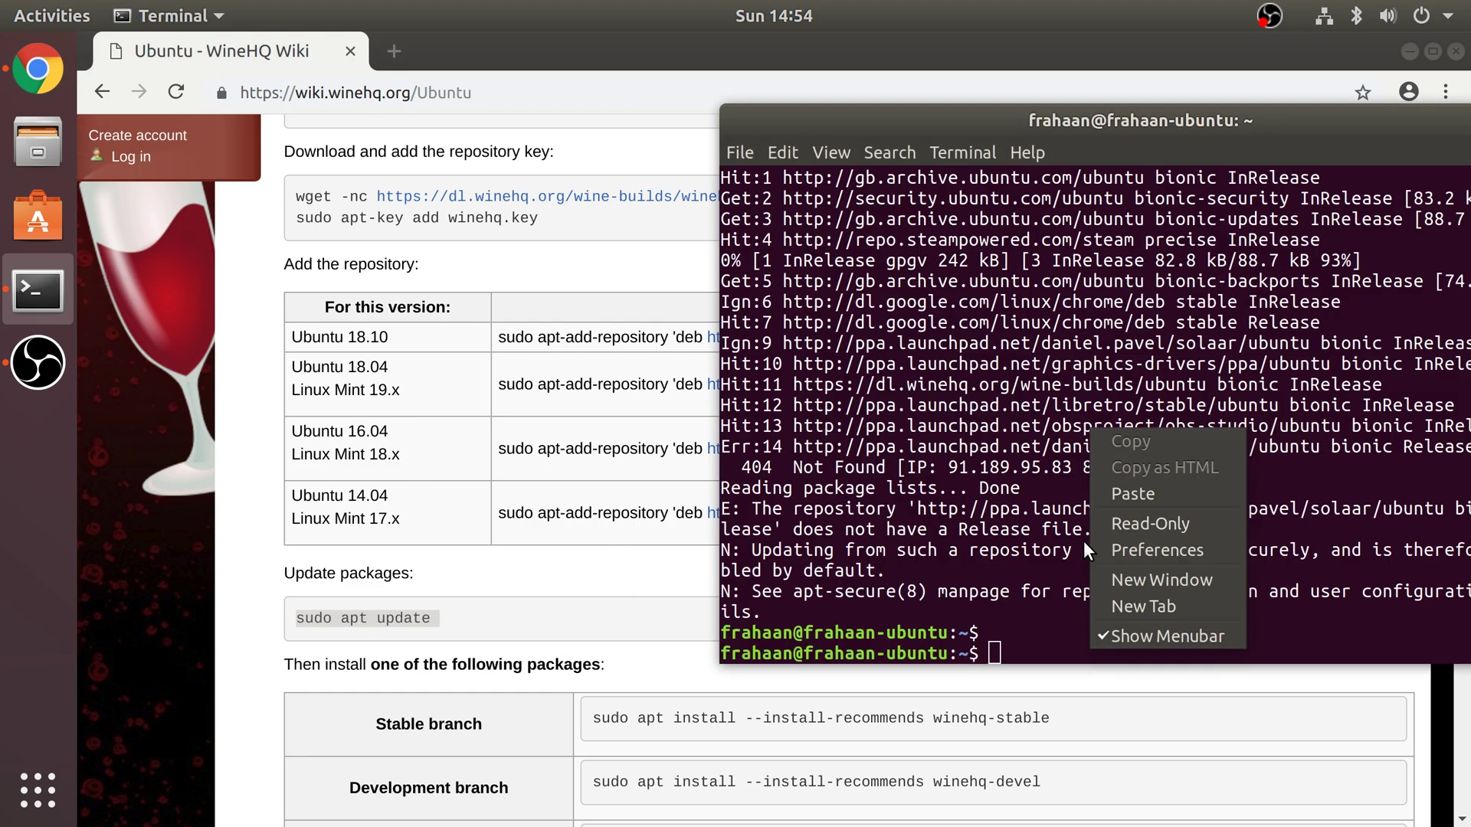
{"action": "left_click", "coordinate": [1097, 497]}
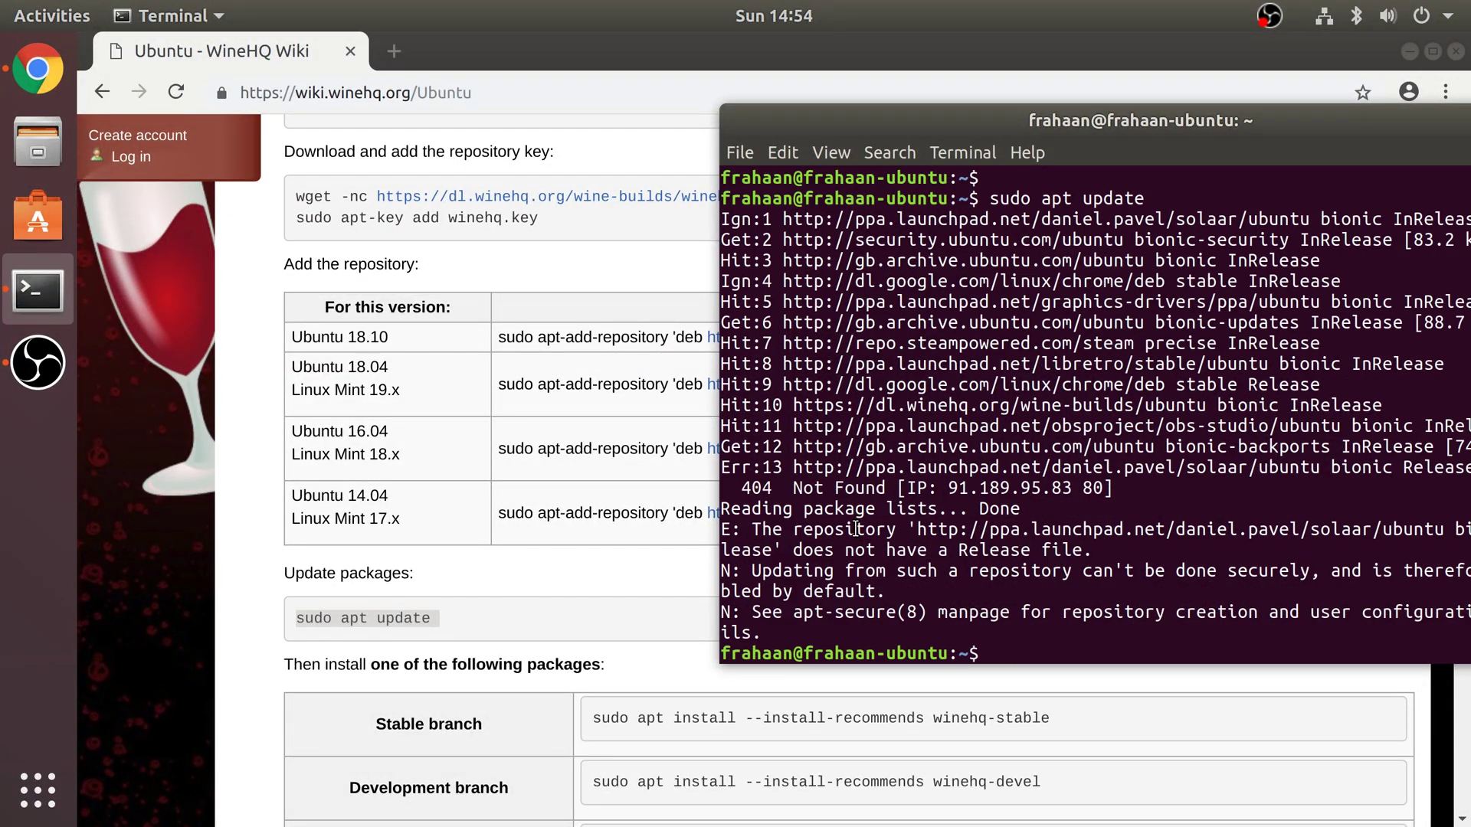
{"action": "scroll", "coordinate": [538, 683], "scroll_direction": "down", "scroll_amount": 4}
- Install winehq-stable from the Stable branch command and run wine to confirm it works
{"action": "left_click", "coordinate": [538, 681]}
{"action": "scroll", "coordinate": [540, 674], "scroll_direction": "down", "scroll_amount": 4}
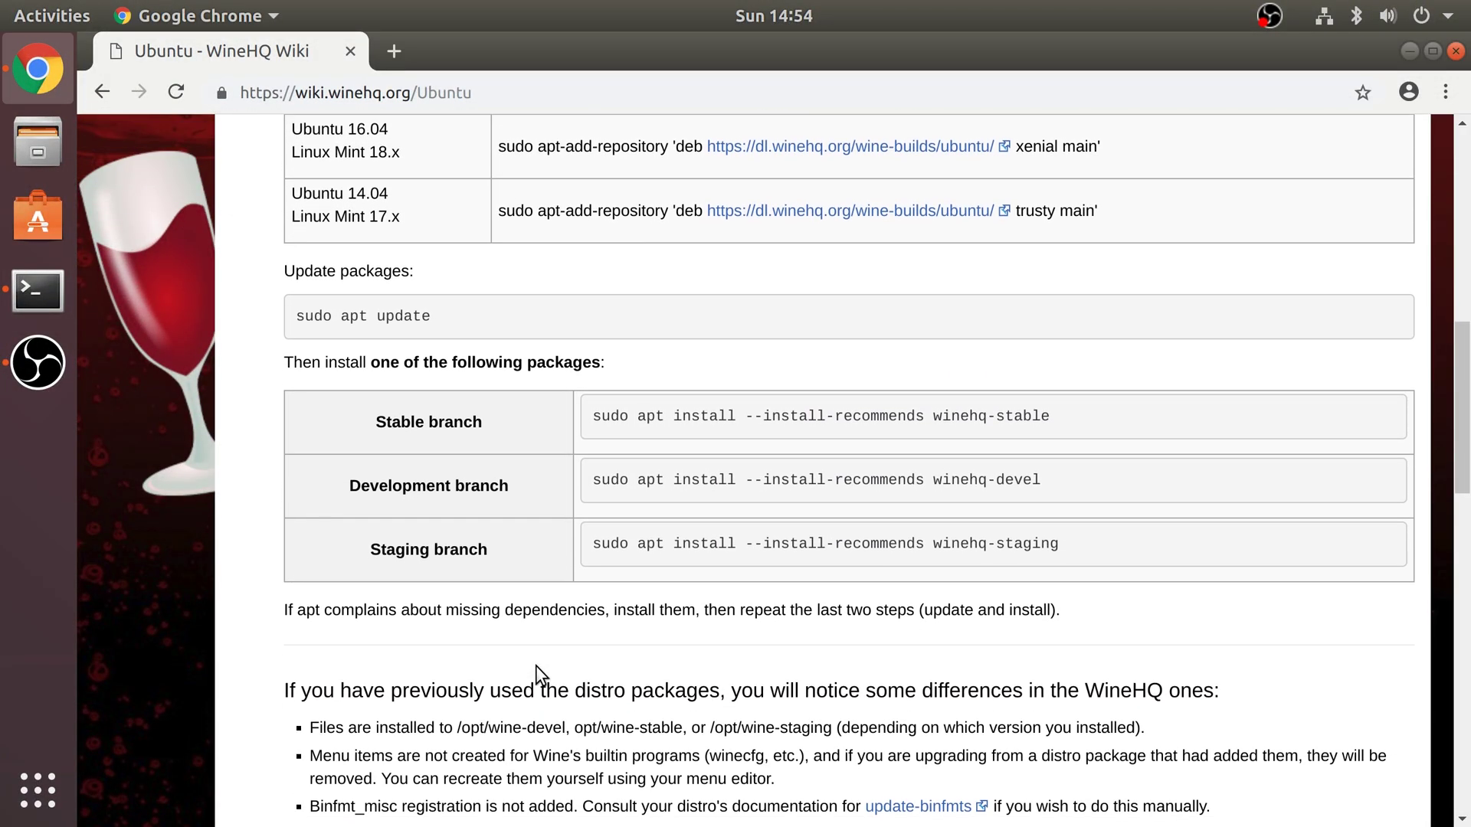
{"action": "scroll", "coordinate": [567, 667], "scroll_direction": "down", "scroll_amount": 4}
{"action": "scroll", "coordinate": [584, 613], "scroll_direction": "up", "scroll_amount": 3}
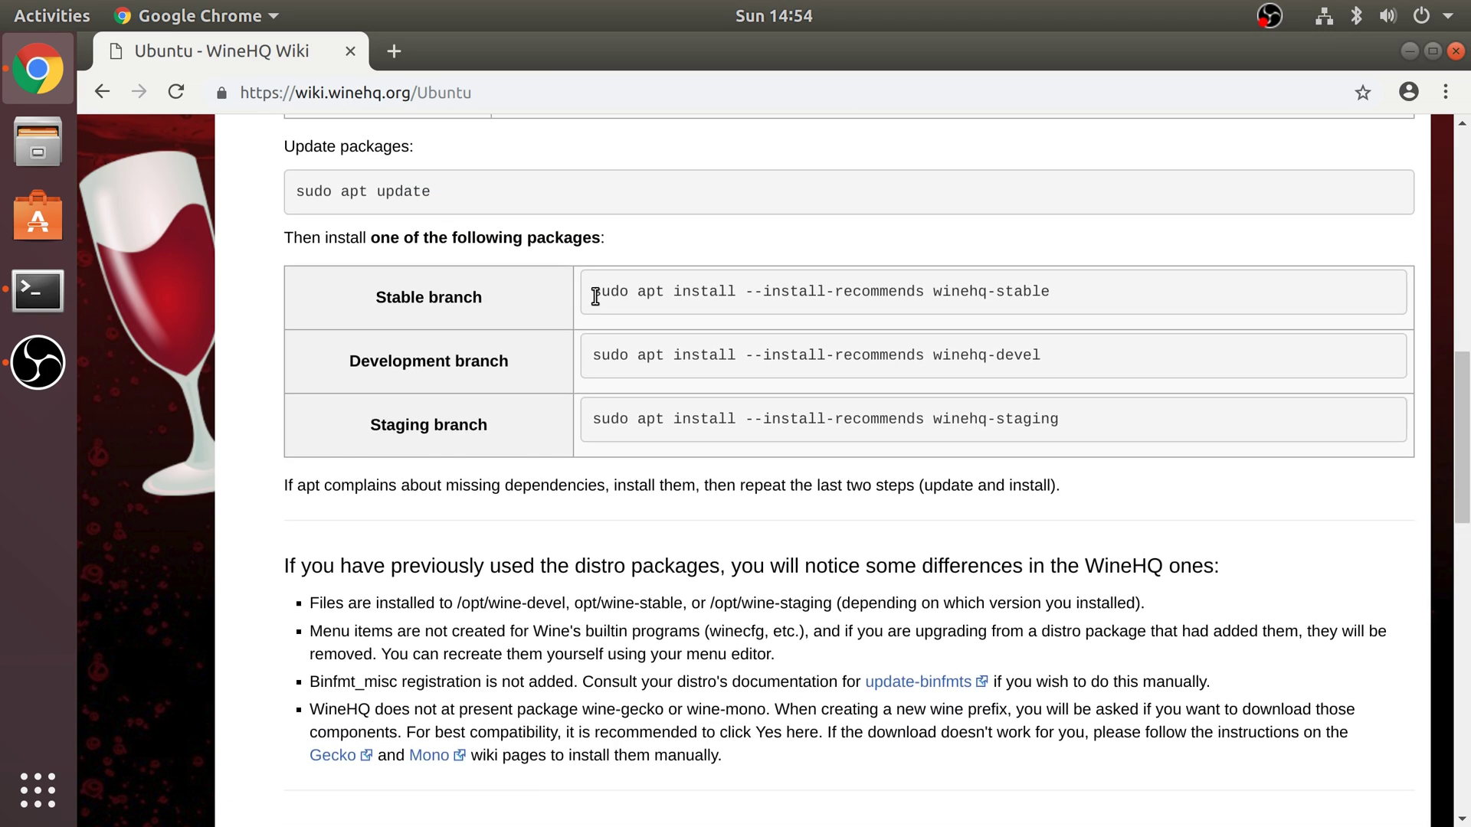
{"action": "triple_click", "coordinate": [634, 301]}
{"action": "key", "text": "super+c"}
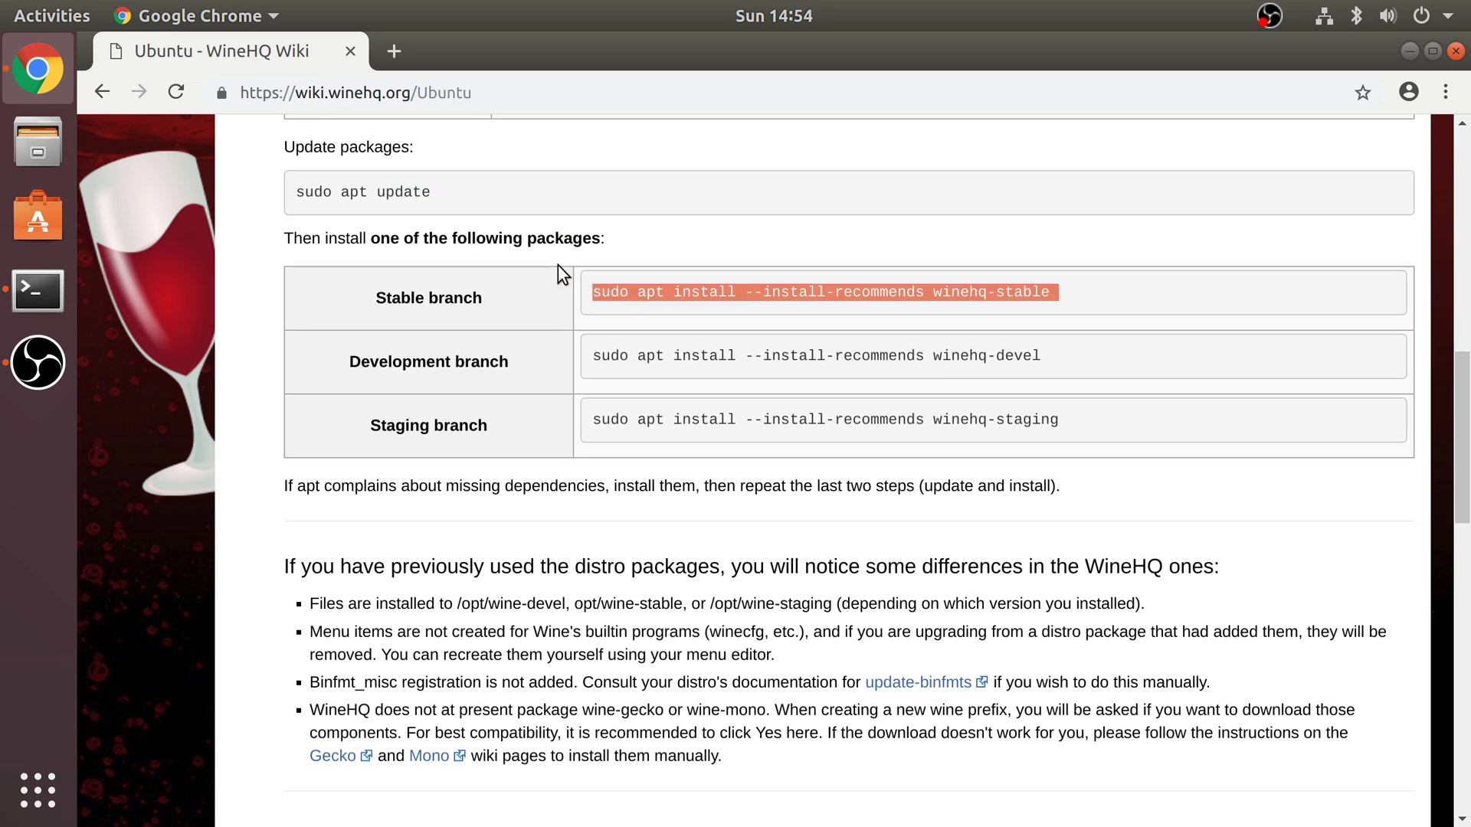
{"action": "left_click", "coordinate": [37, 291]}
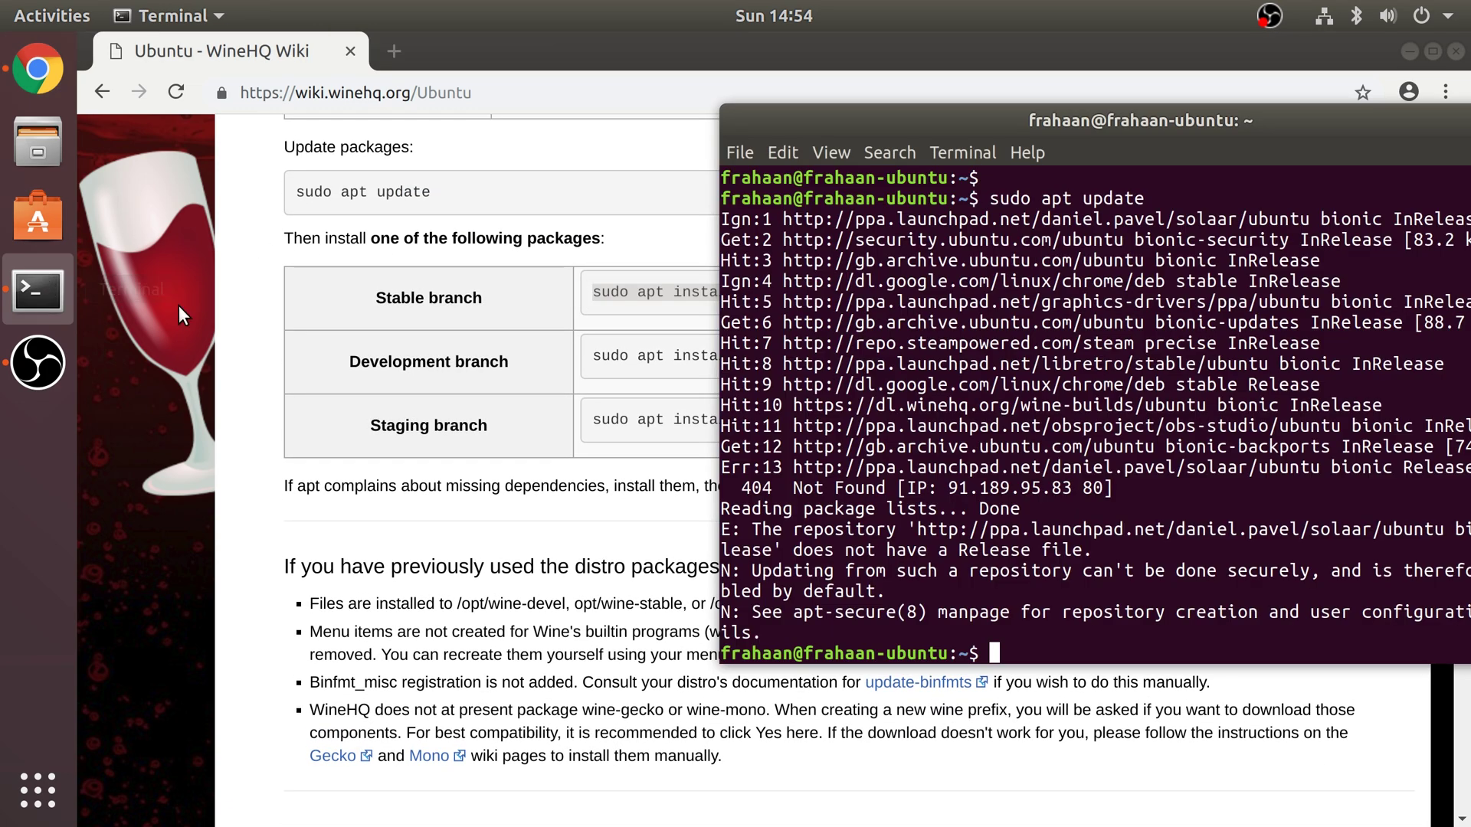
{"action": "right_click", "coordinate": [1036, 642]}
{"action": "left_click", "coordinate": [1078, 496]}
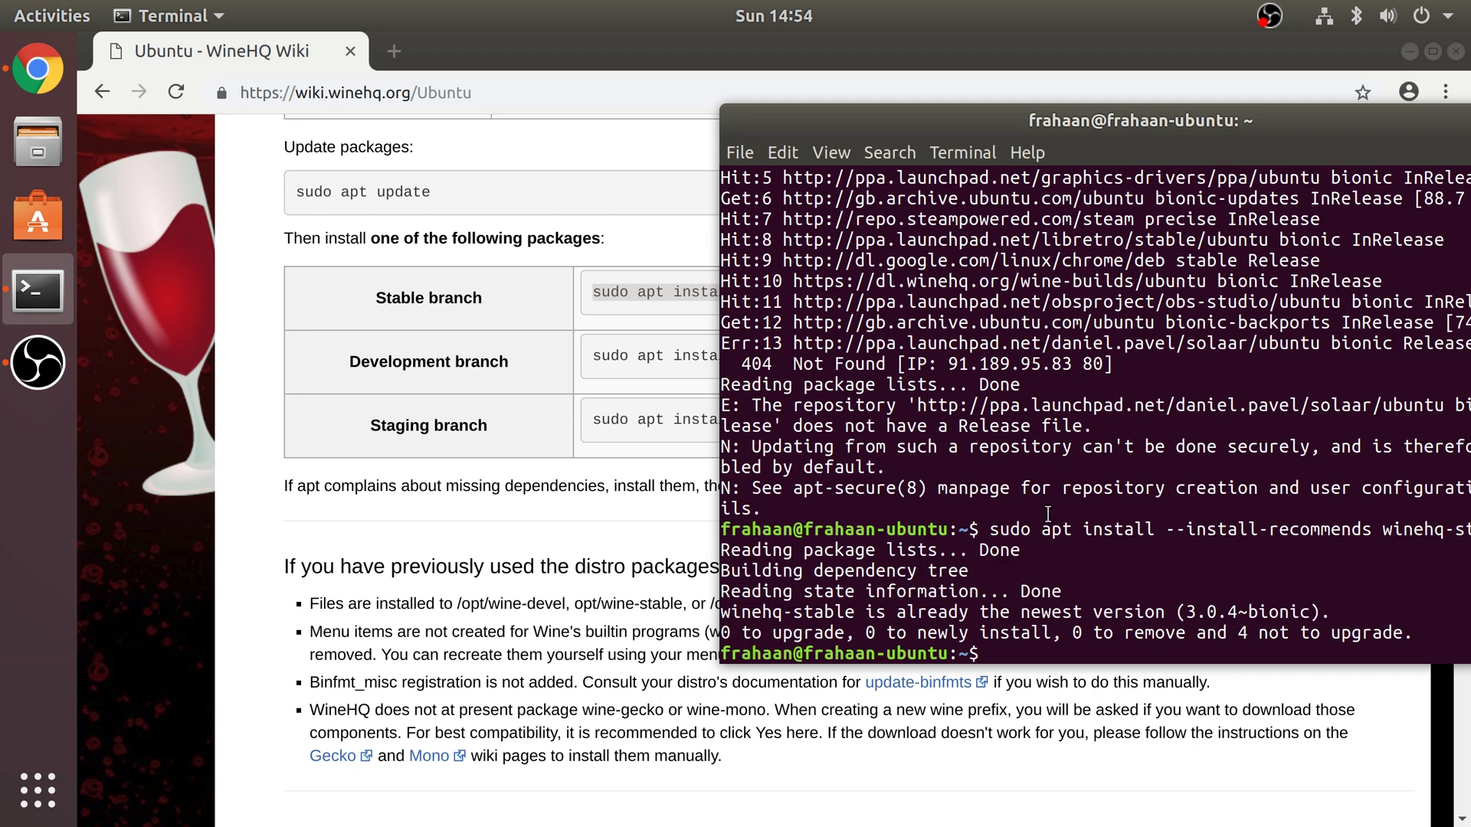
{"action": "type", "text": "wine"}
{"action": "key", "text": "Return"}
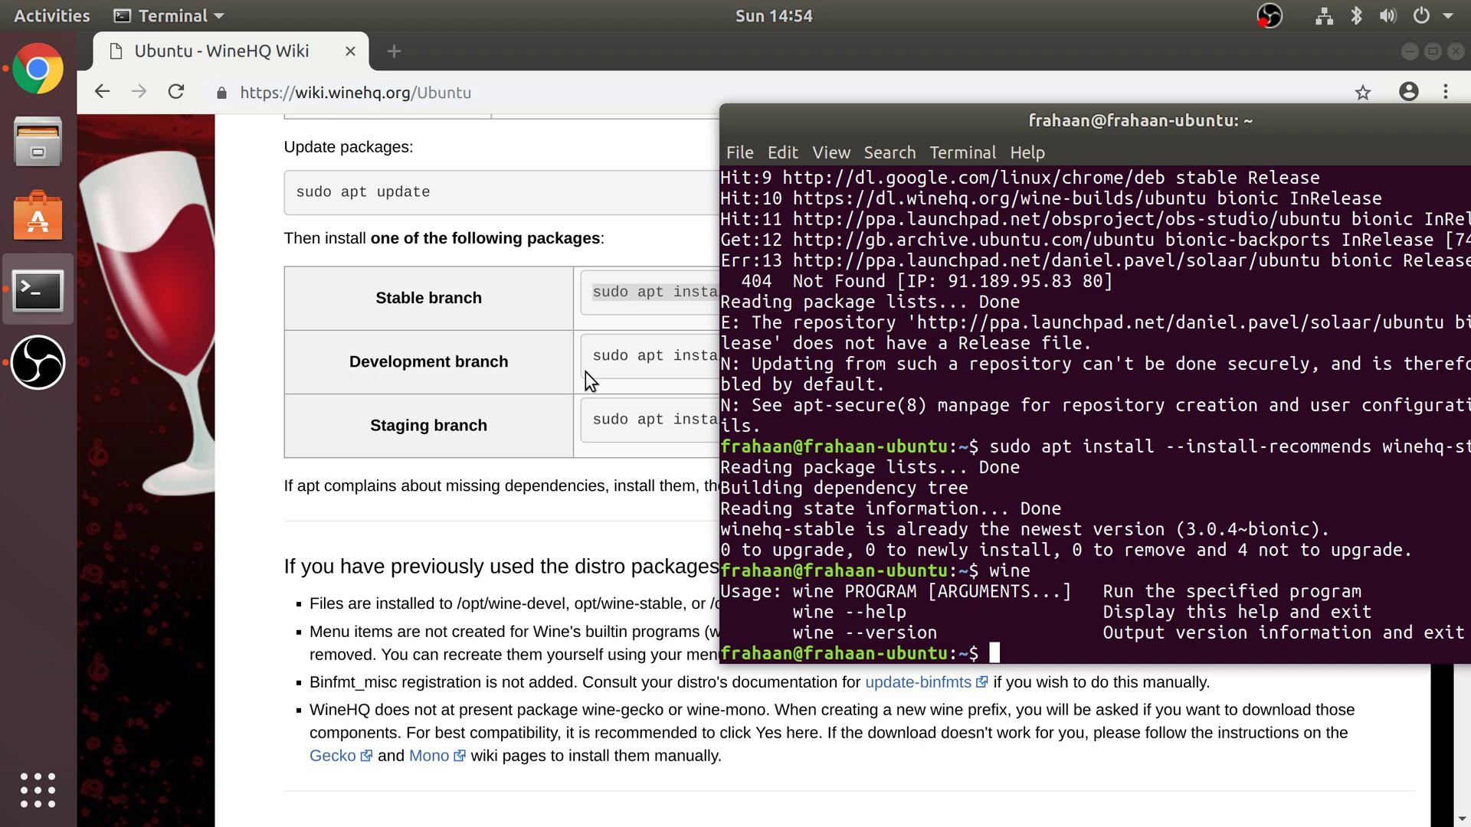
{"action": "left_click", "coordinate": [404, 274]}
- Search for nopaystation and download NPS_Browser_0.94 for Windows from the NoPayStation site
{"action": "left_click", "coordinate": [408, 105]}
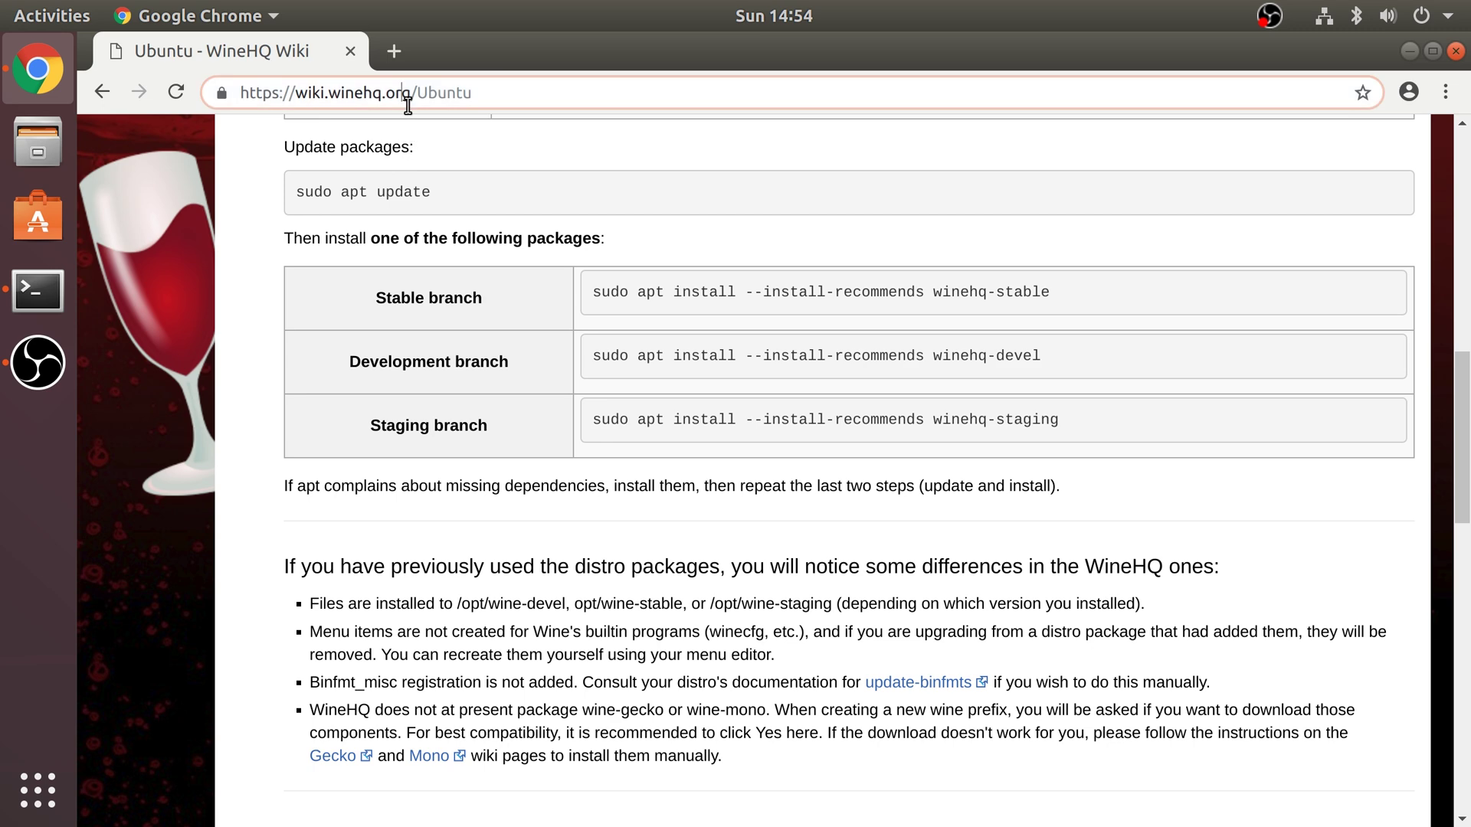
{"action": "key", "text": "ctrl+a"}
{"action": "type", "text": "nopyatst"}
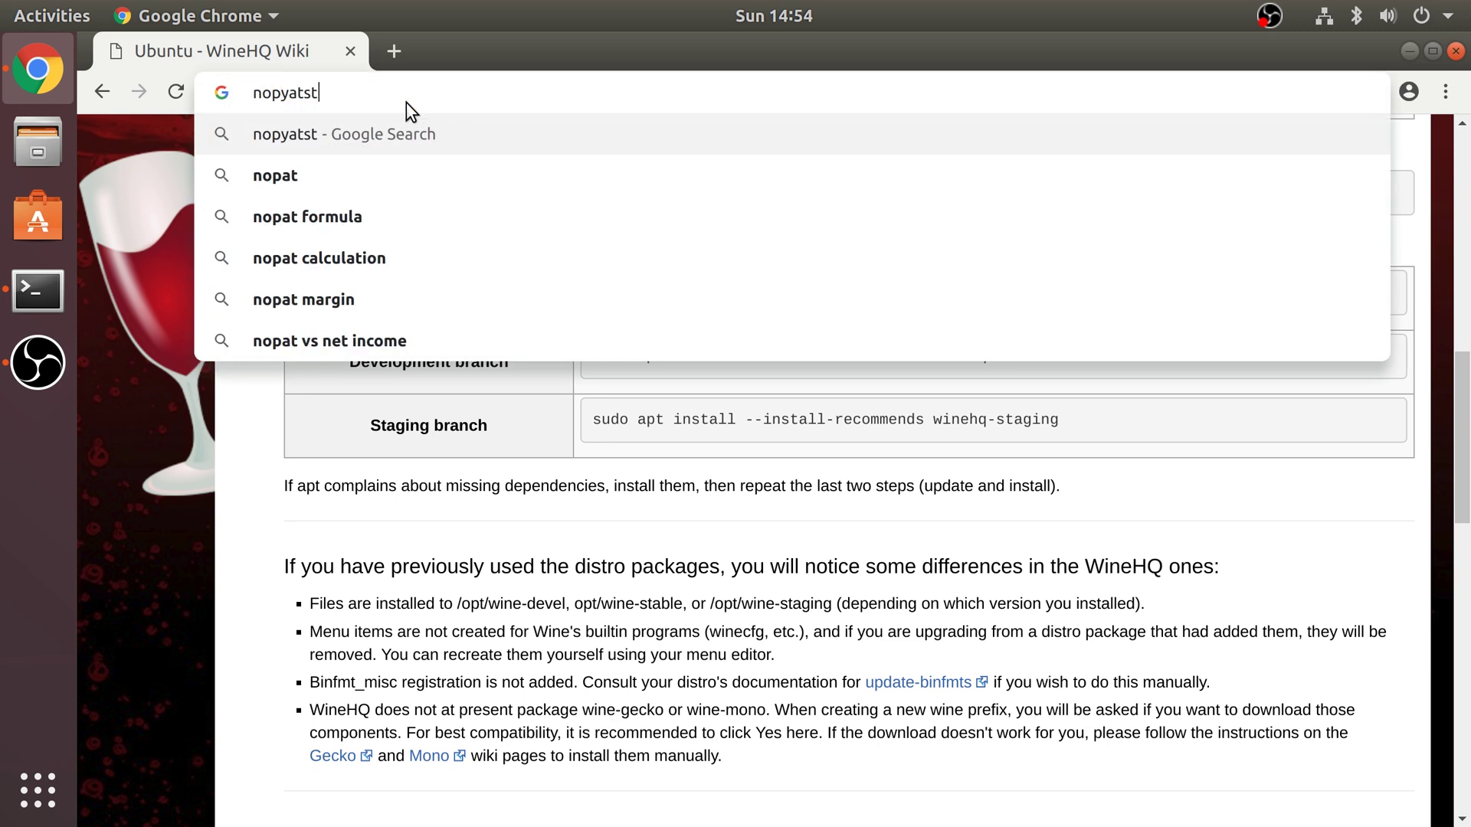
{"action": "key", "text": "BackSpace"}
{"action": "key", "text": "BackSpace"}
{"action": "key", "text": "BackSpace"}
{"action": "key", "text": "BackSpace"}
{"action": "key", "text": "BackSpace"}
{"action": "type", "text": "aystati"}
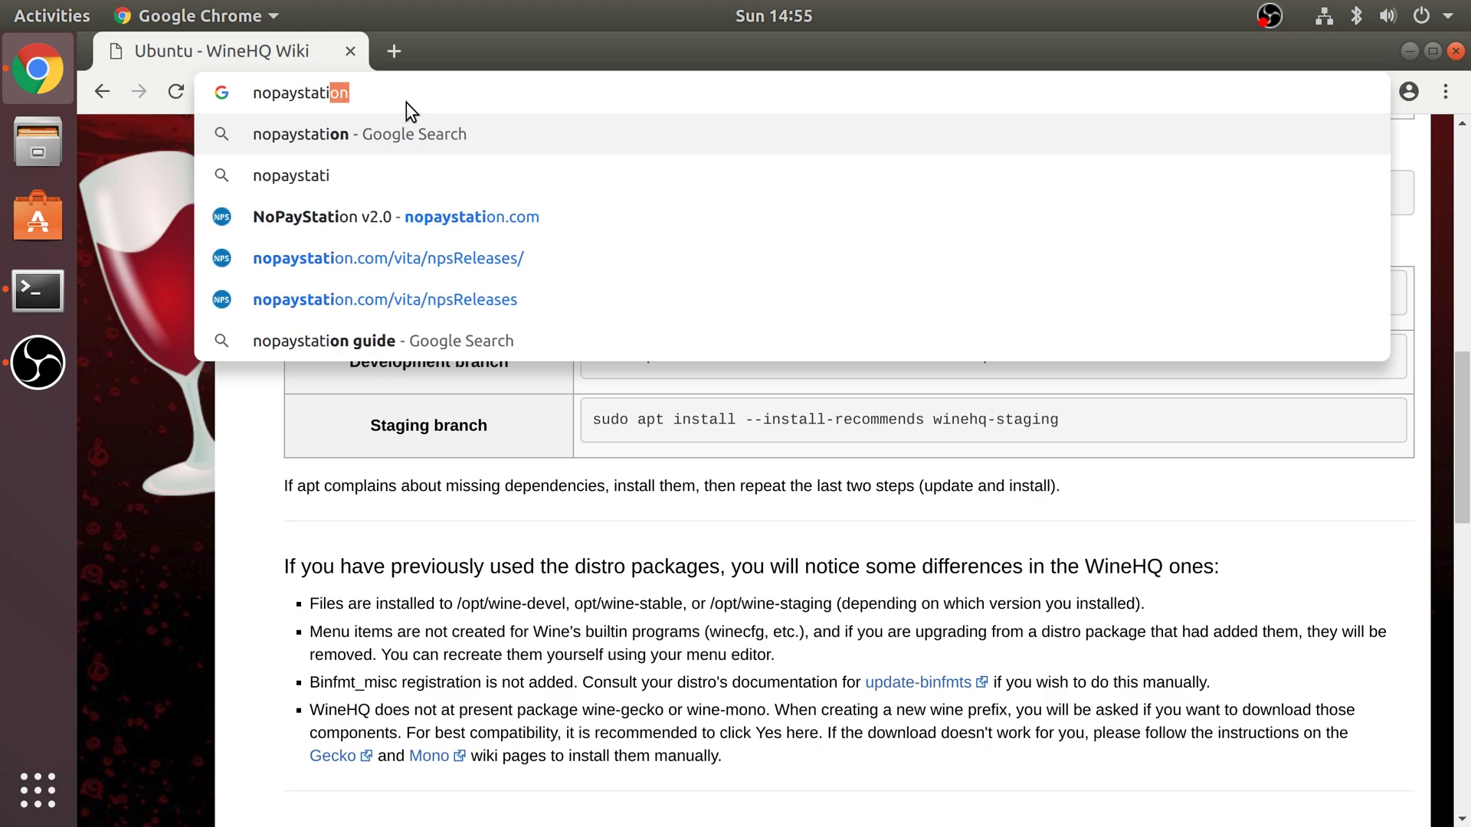
{"action": "key", "text": "Return"}
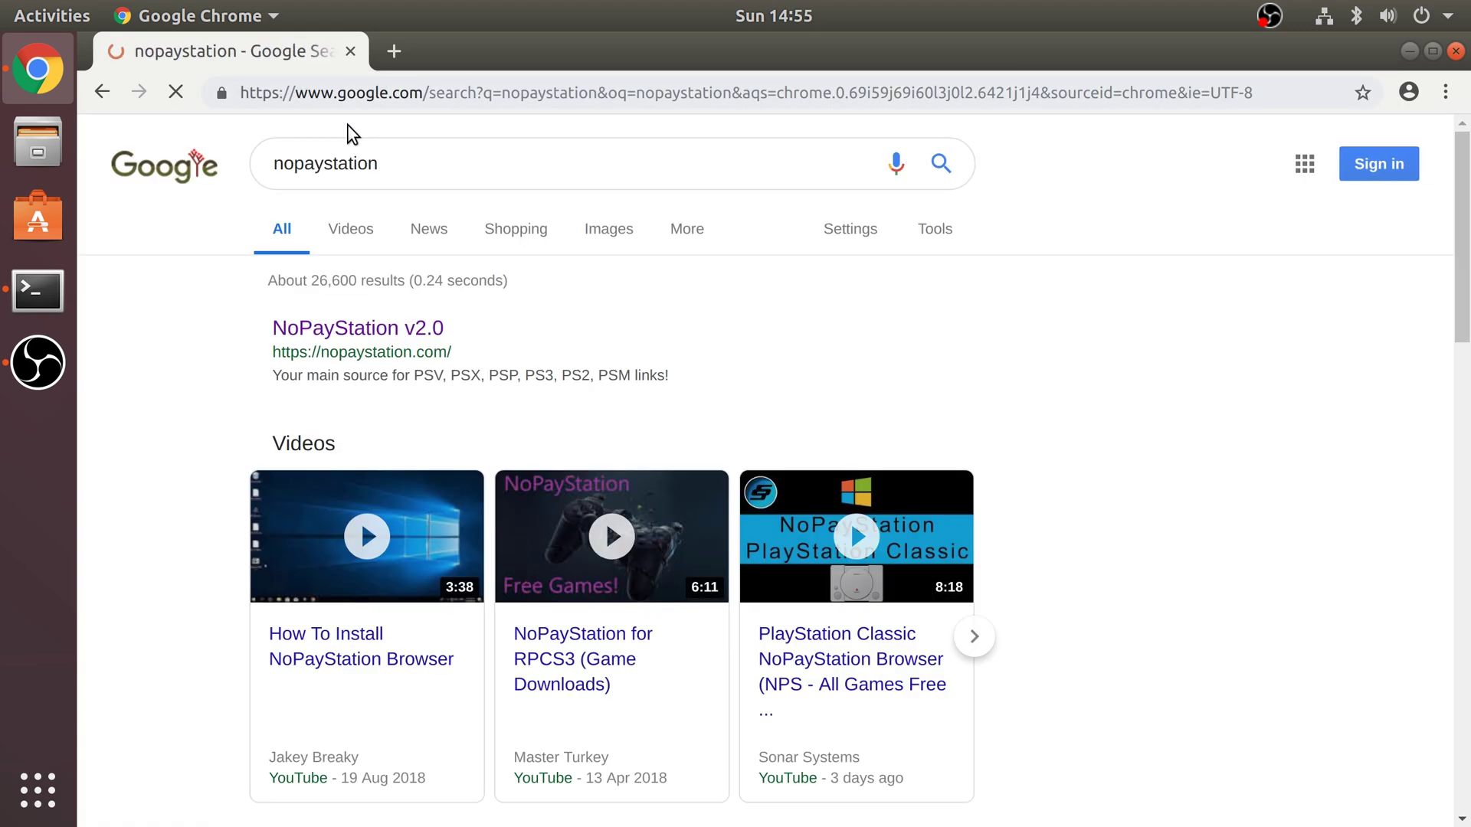
{"action": "left_click", "coordinate": [387, 342]}
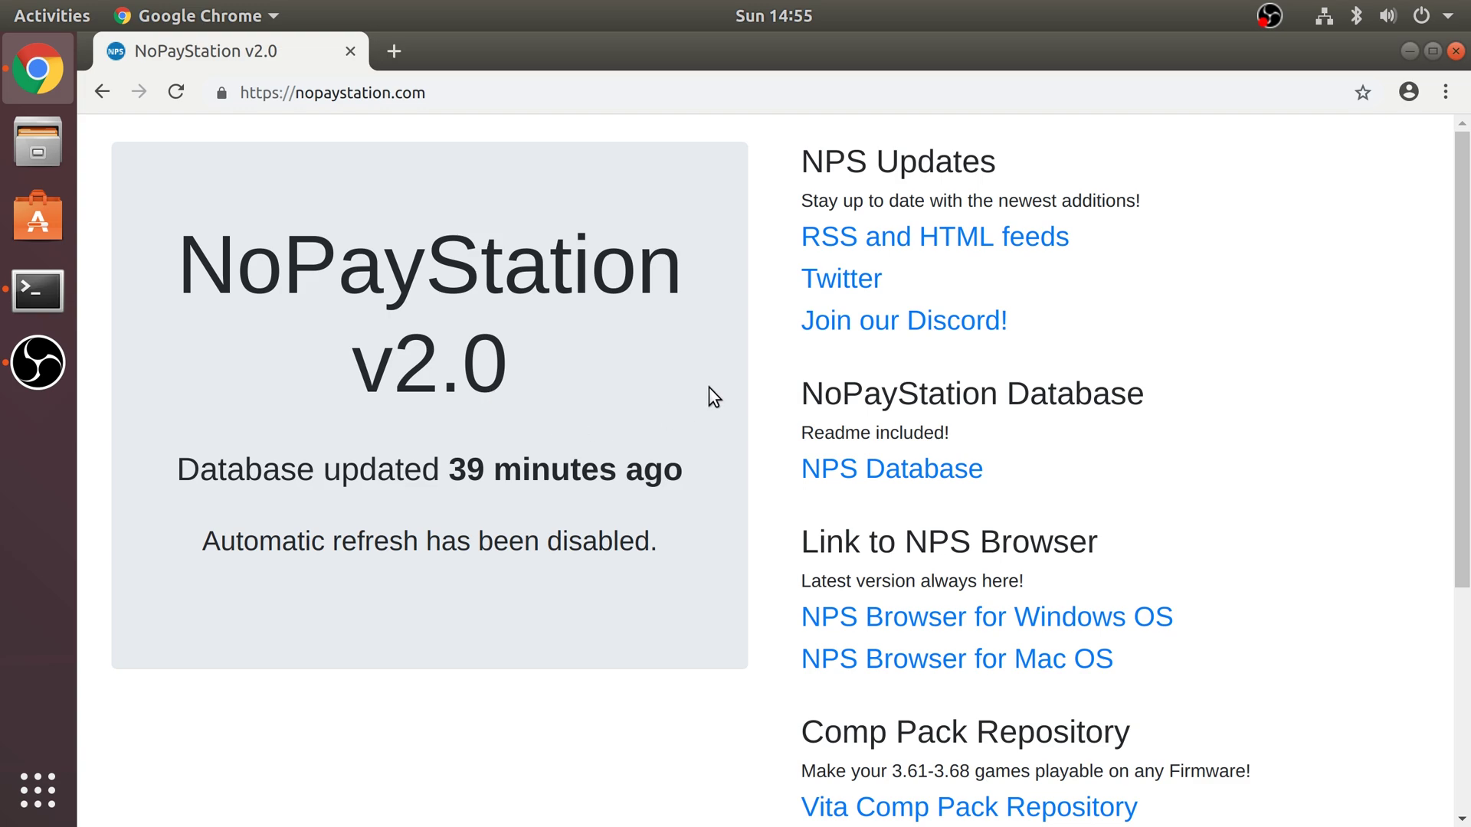
{"action": "scroll", "coordinate": [838, 459], "scroll_direction": "down", "scroll_amount": 2}
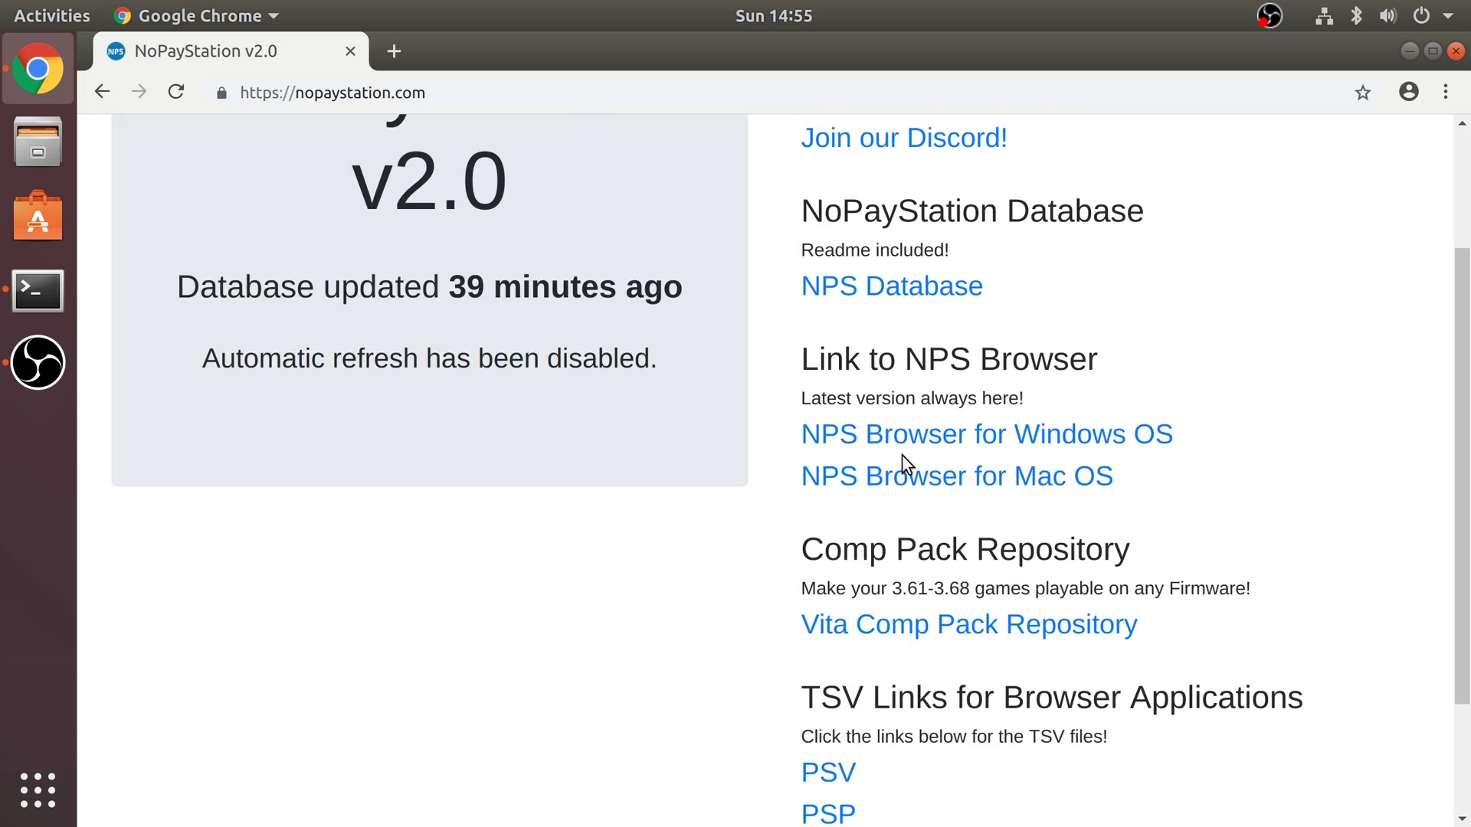
{"action": "left_click", "coordinate": [1054, 437]}
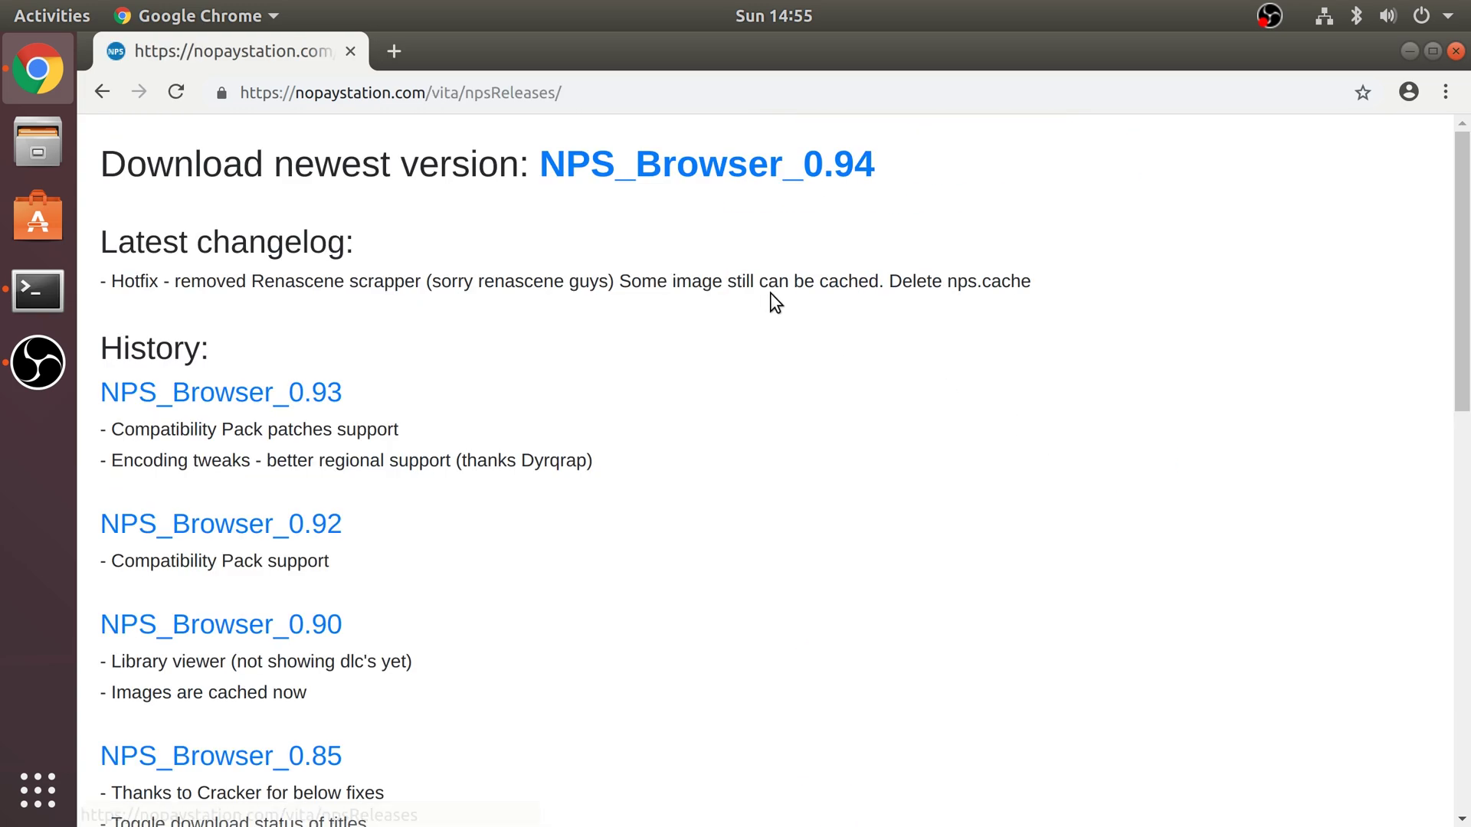
{"action": "left_click", "coordinate": [761, 164]}
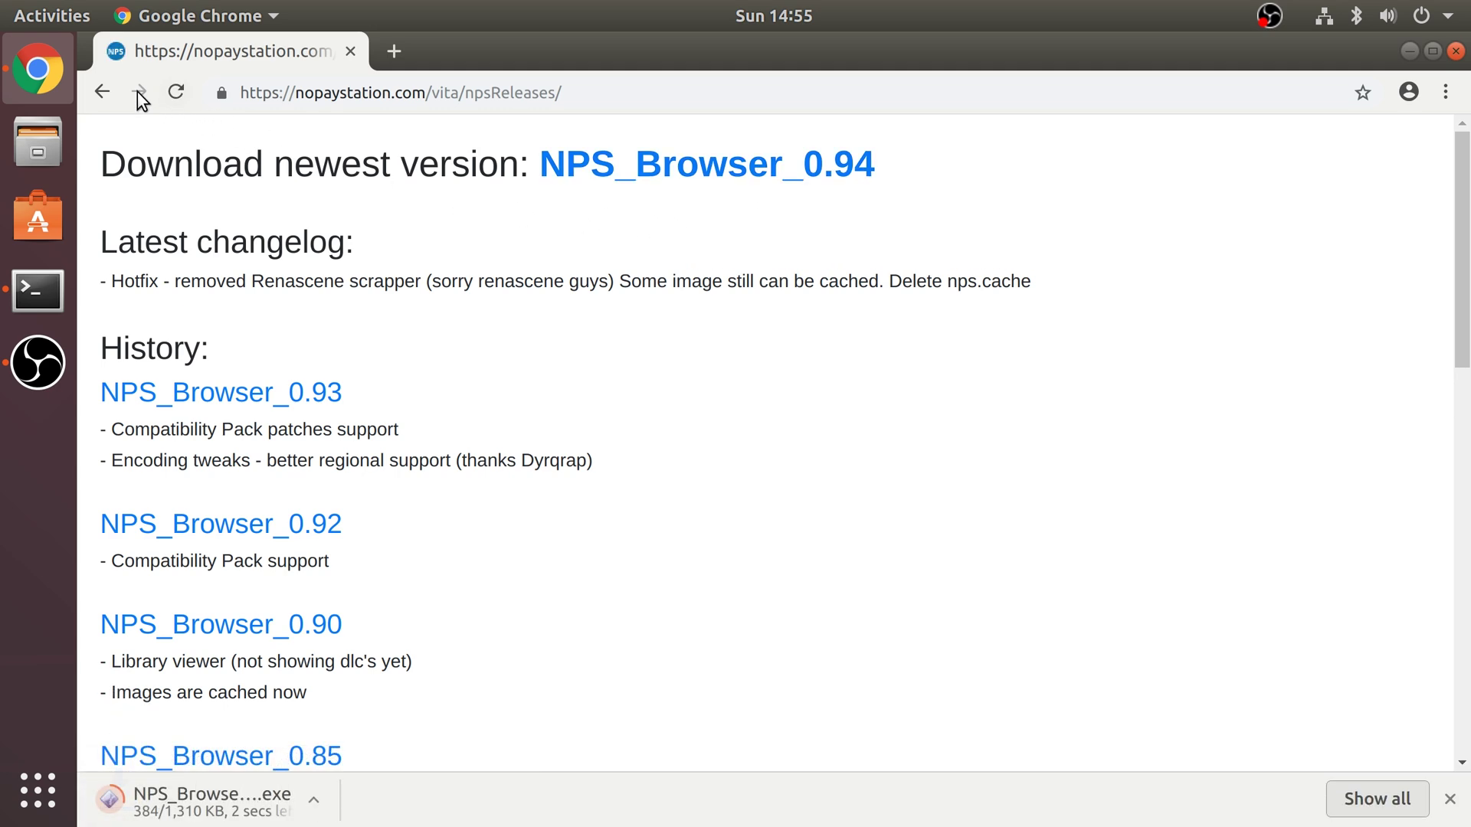
- Download the PSX_GAMES.tsv list from the NoPayStation home page
{"action": "left_click", "coordinate": [102, 92]}
{"action": "scroll", "coordinate": [657, 336], "scroll_direction": "down", "scroll_amount": 5}
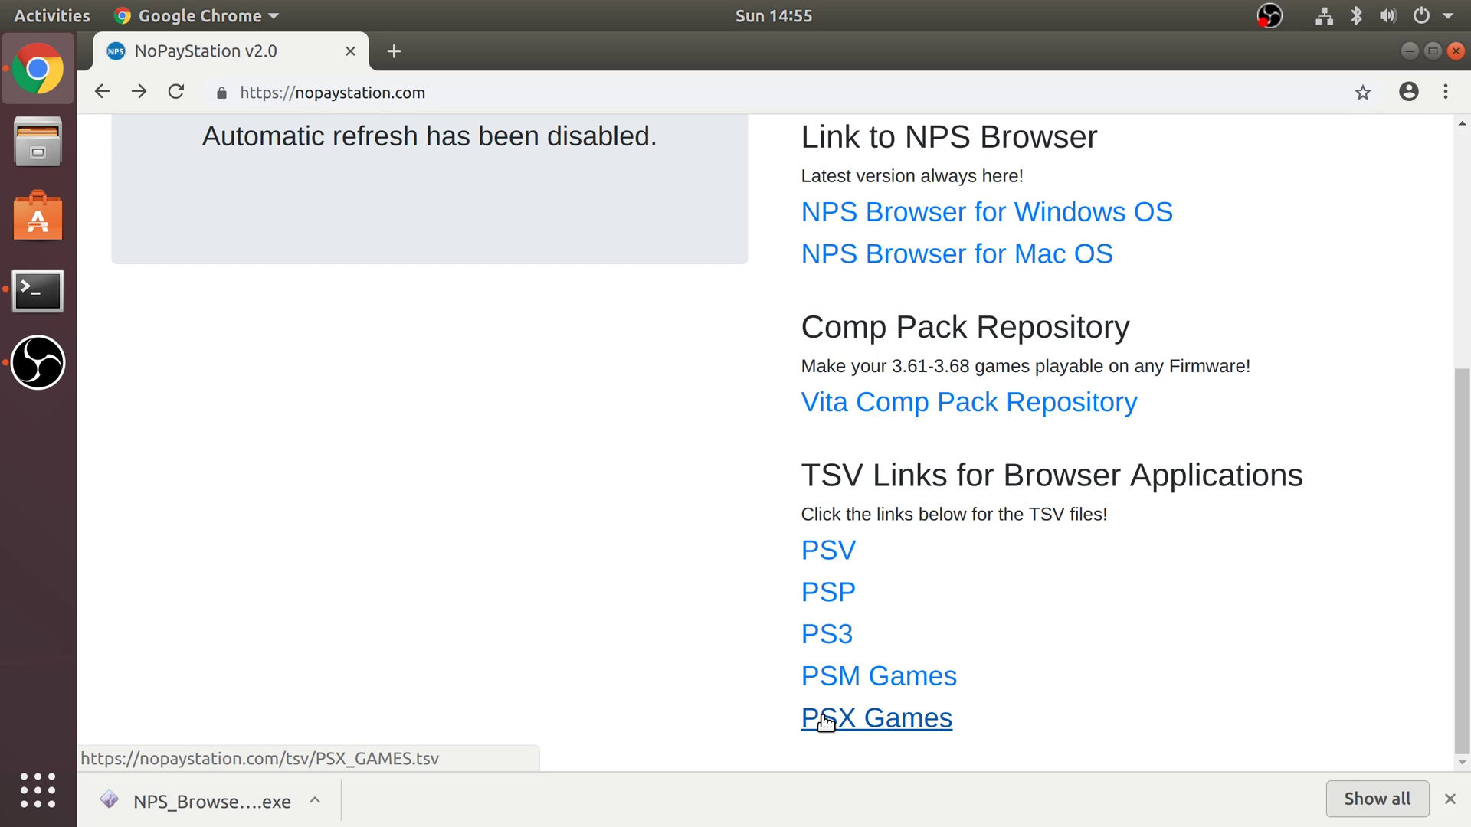
{"action": "left_click", "coordinate": [813, 673]}
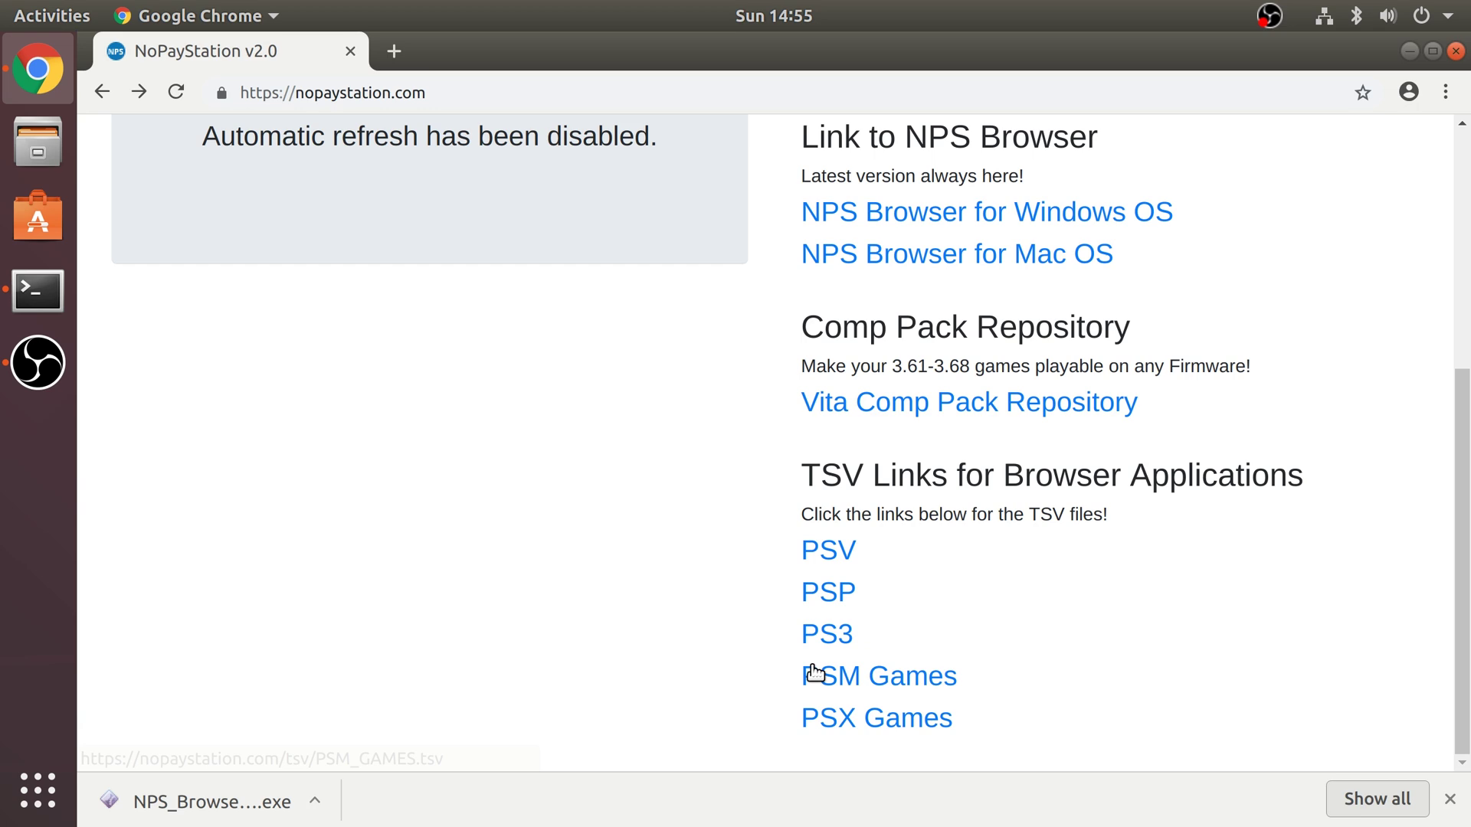
{"action": "left_click", "coordinate": [833, 728]}
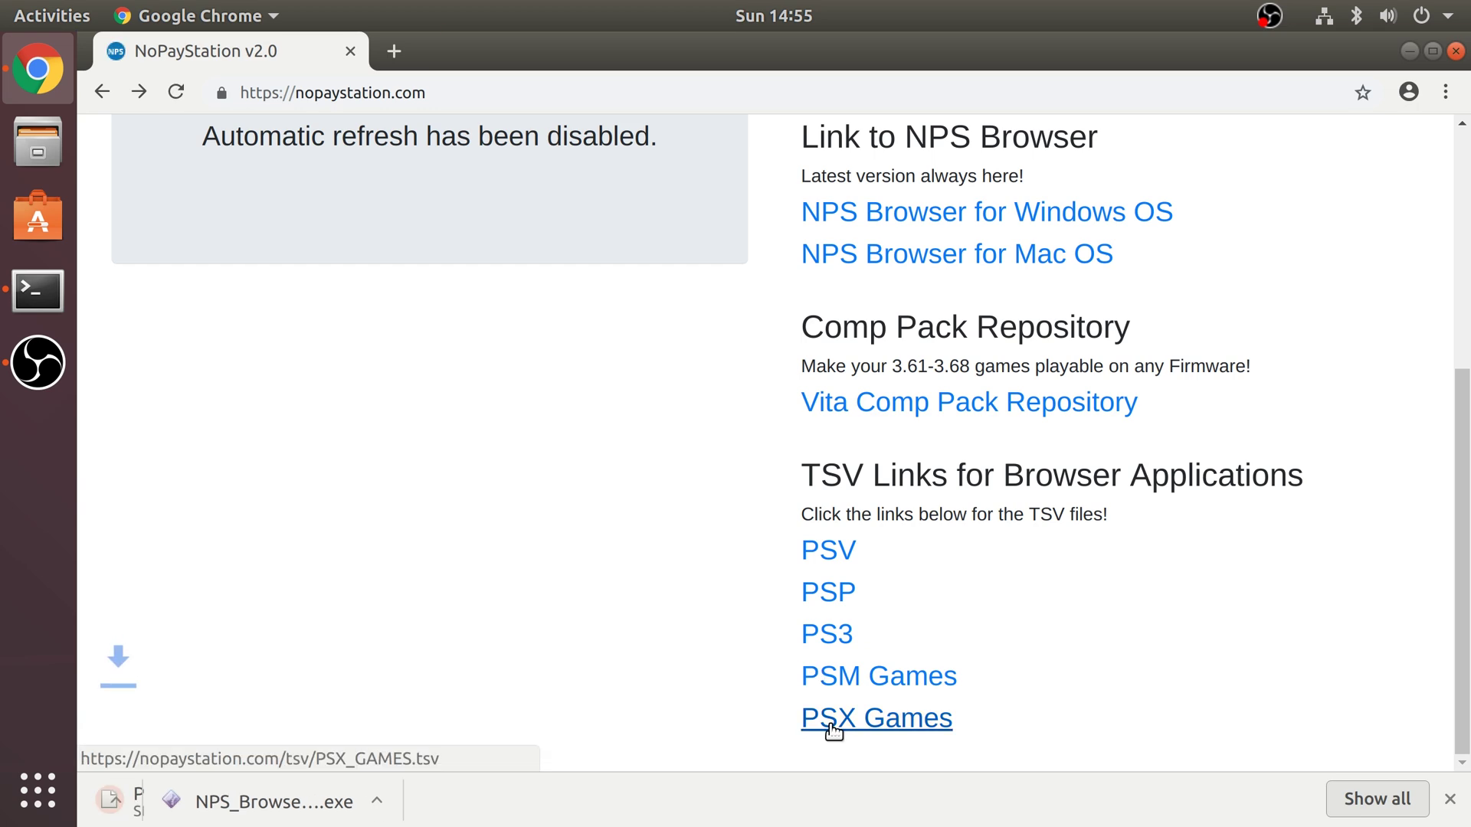
- Search pkg2zip and download pkg2zip_32bit.zip from the GitHub v1.8 release assets
{"action": "left_click", "coordinate": [392, 92]}
{"action": "type", "text": "p"}
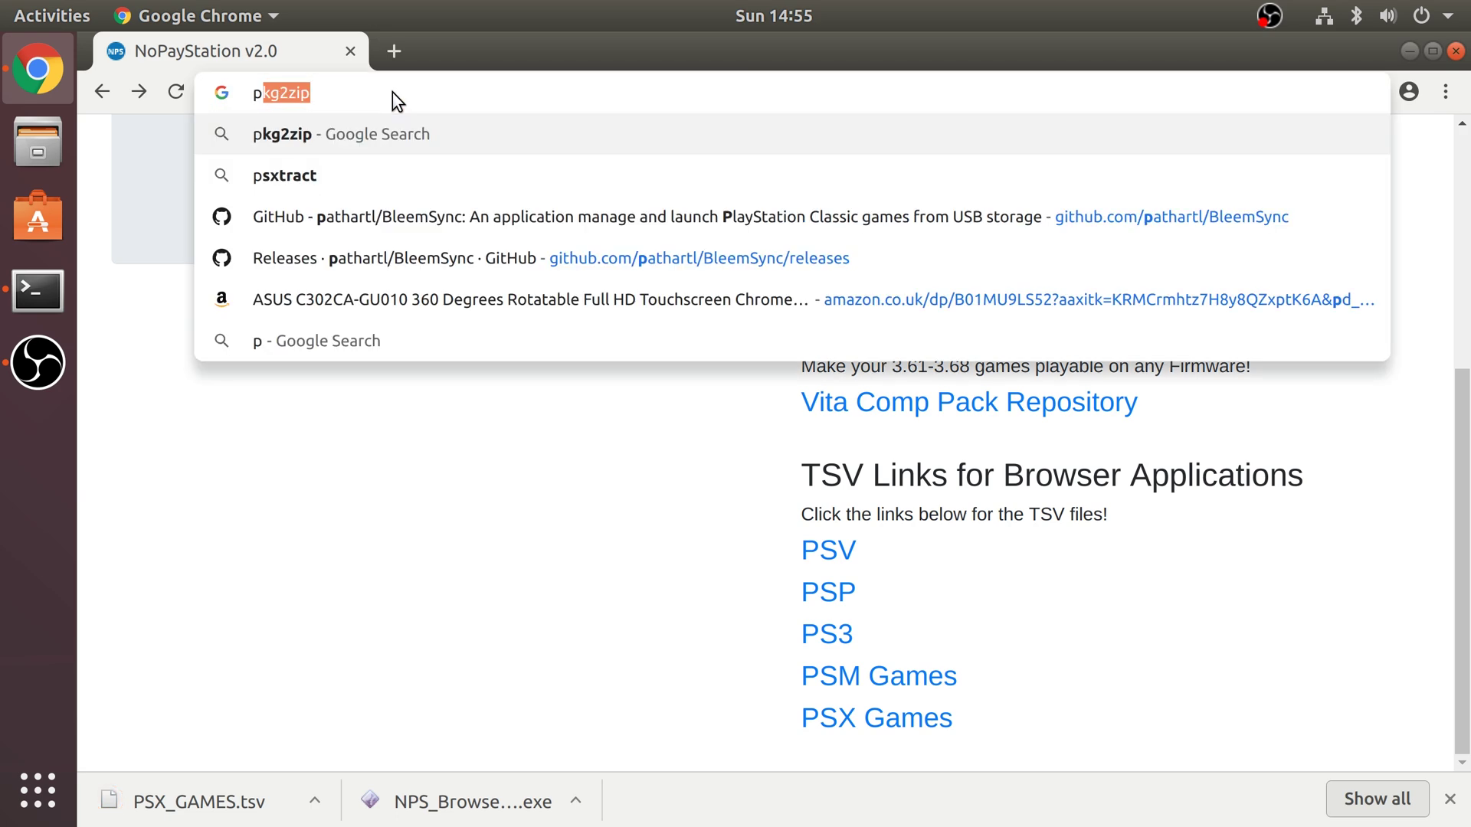
{"action": "type", "text": "kg"}
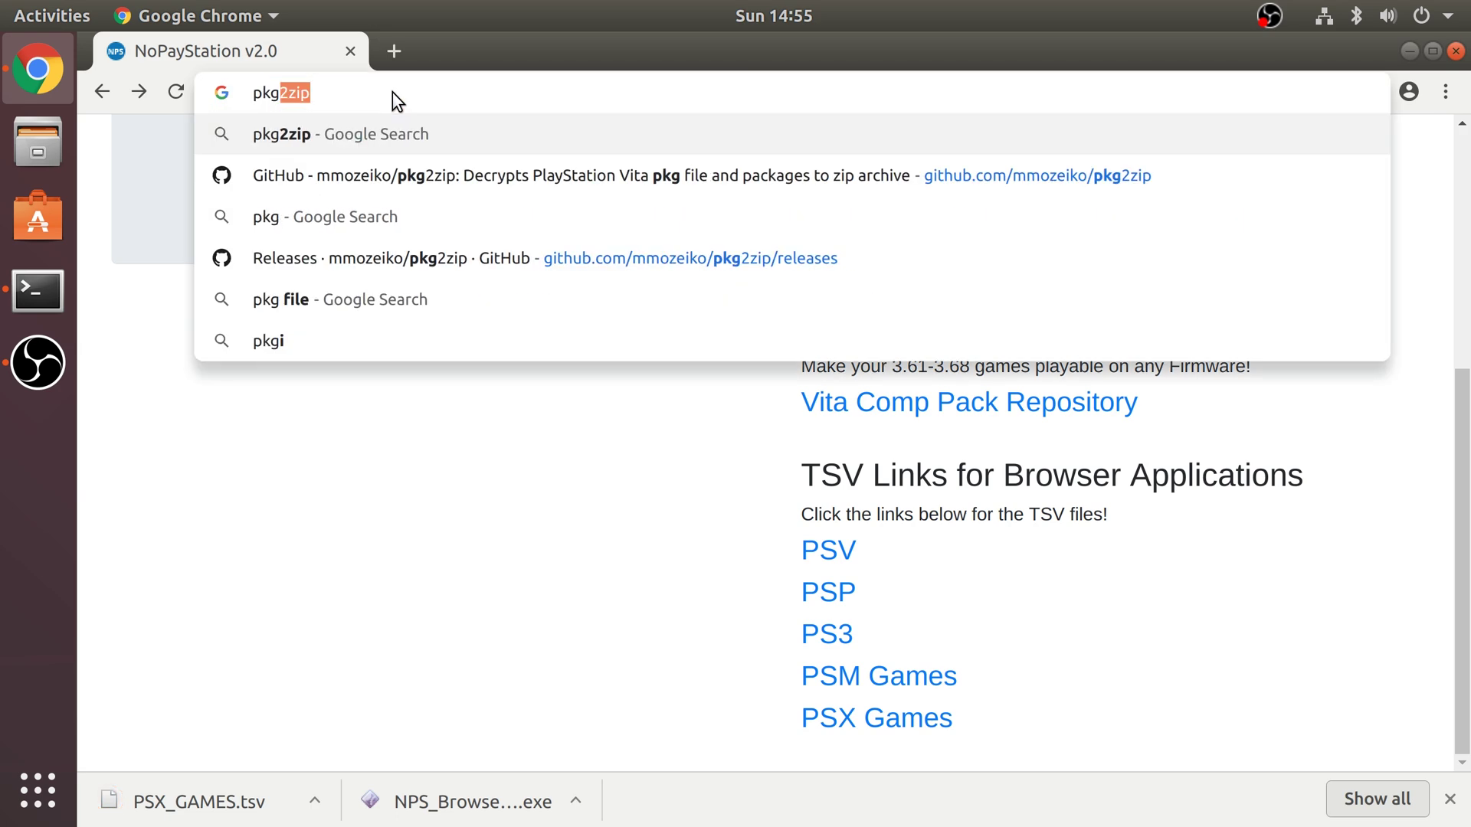
{"action": "type", "text": "2zip"}
{"action": "key", "text": "Return"}
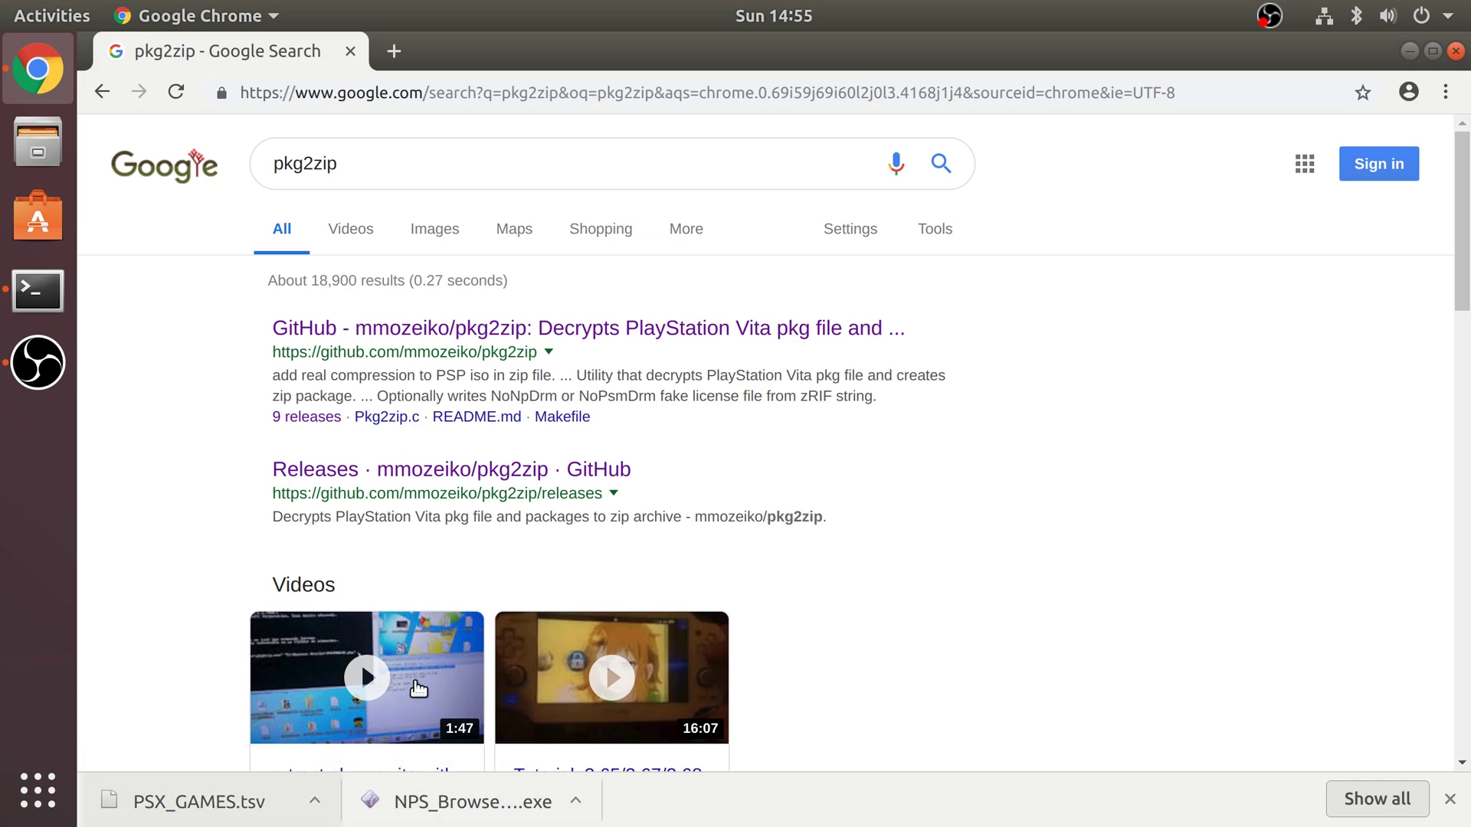
{"action": "left_click", "coordinate": [442, 337]}
{"action": "scroll", "coordinate": [507, 485], "scroll_direction": "down", "scroll_amount": 3}
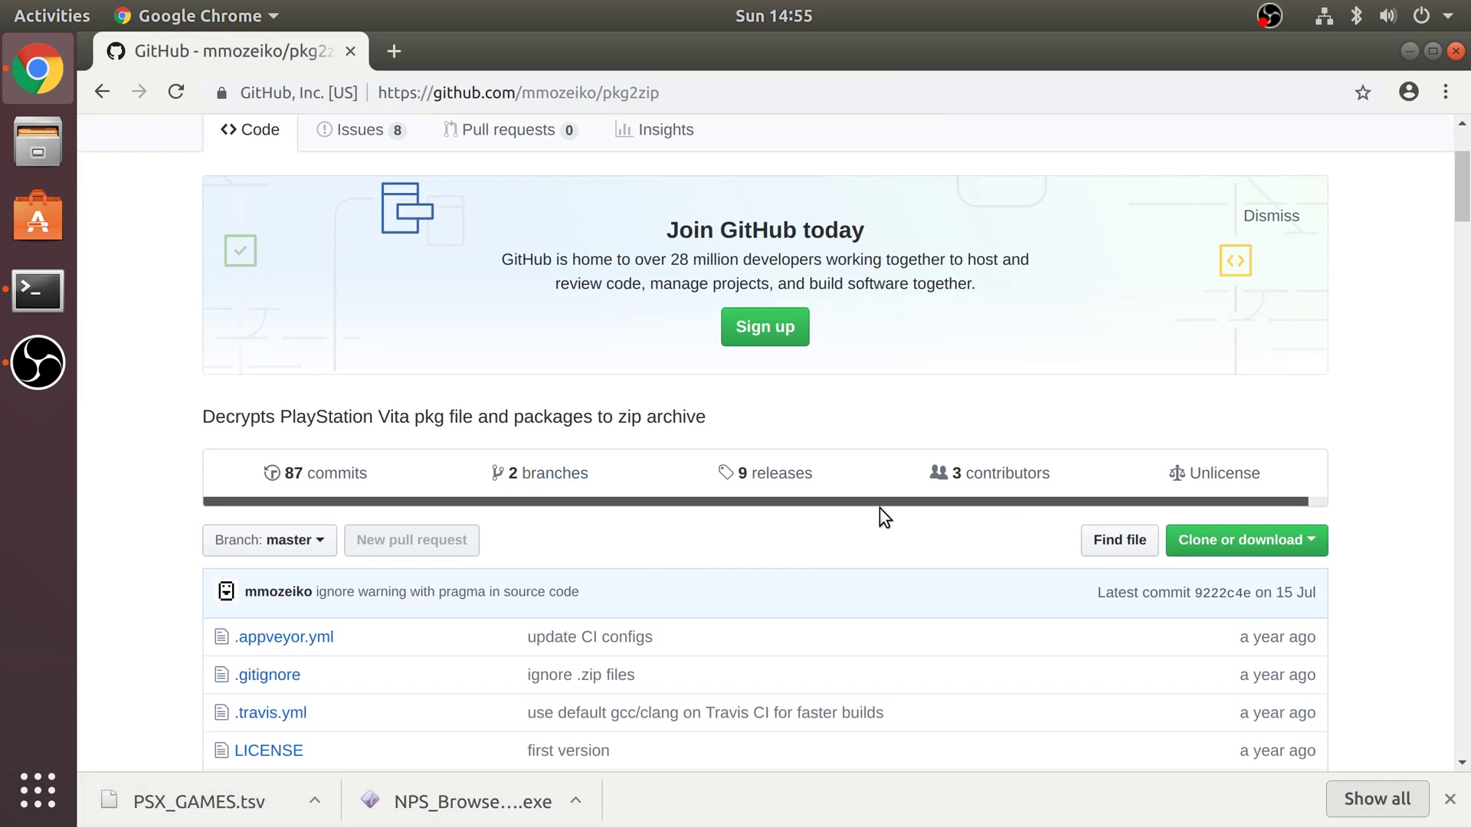
{"action": "left_click", "coordinate": [757, 473]}
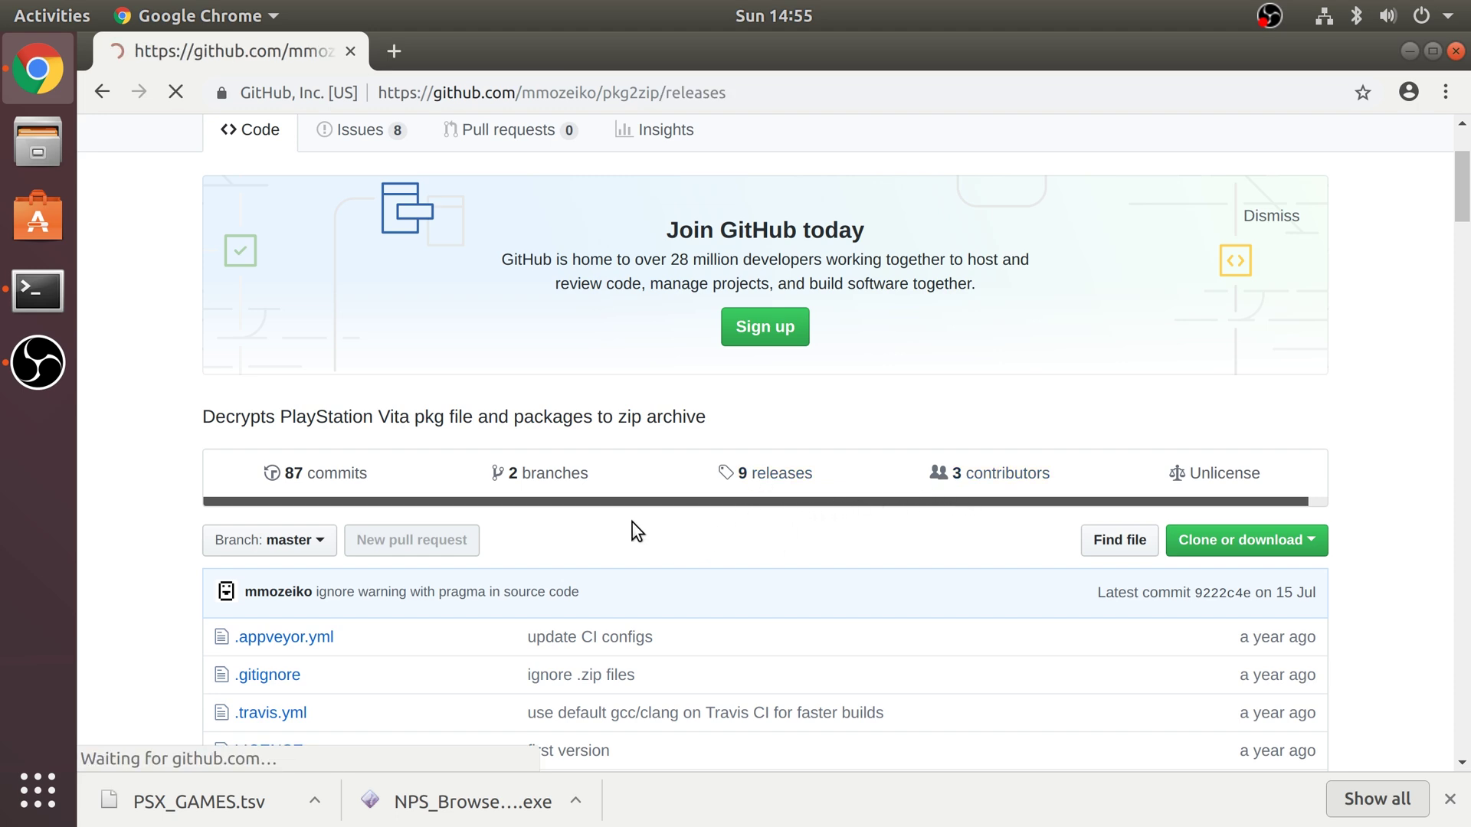
{"action": "scroll", "coordinate": [480, 667], "scroll_direction": "down", "scroll_amount": 2}
{"action": "scroll", "coordinate": [491, 682], "scroll_direction": "down", "scroll_amount": 3}
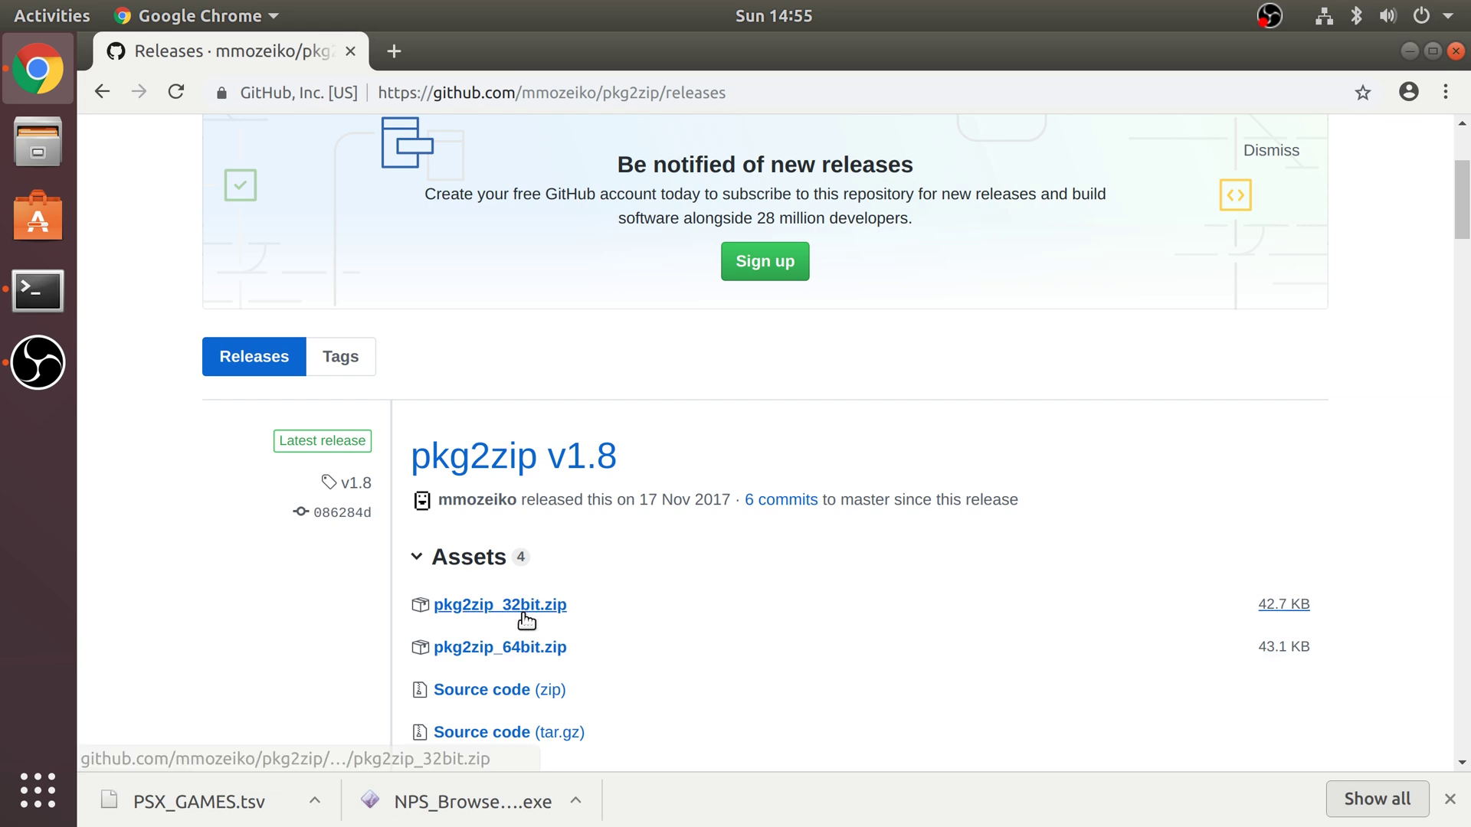
{"action": "left_click", "coordinate": [524, 610]}
{"action": "left_click", "coordinate": [429, 93]}
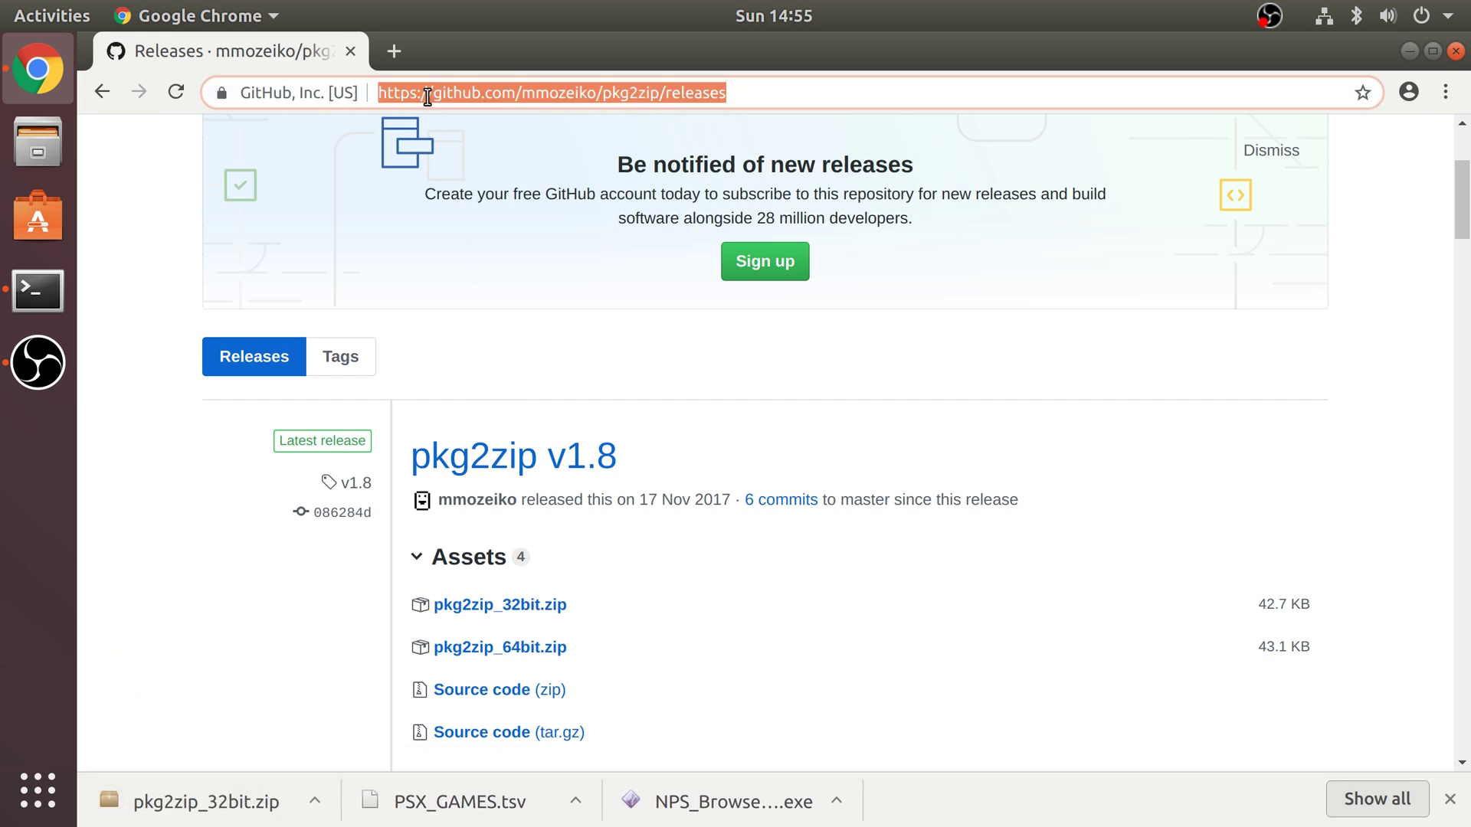
- Download psxtract.exe from the PSXtract v1.2 GitHub release, then hide Chrome
{"action": "type", "text": "psxtract"}
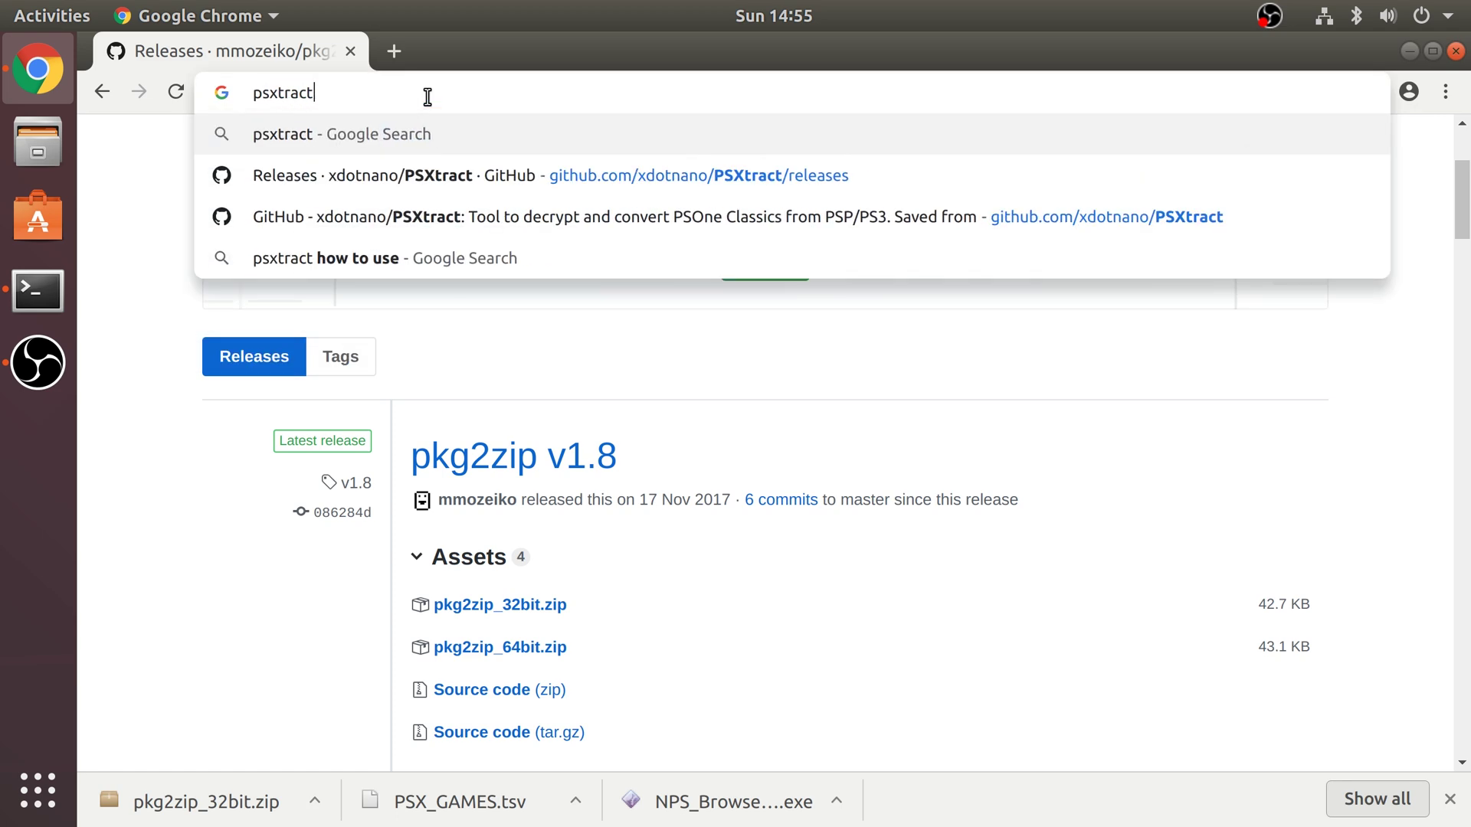
{"action": "key", "text": "Return"}
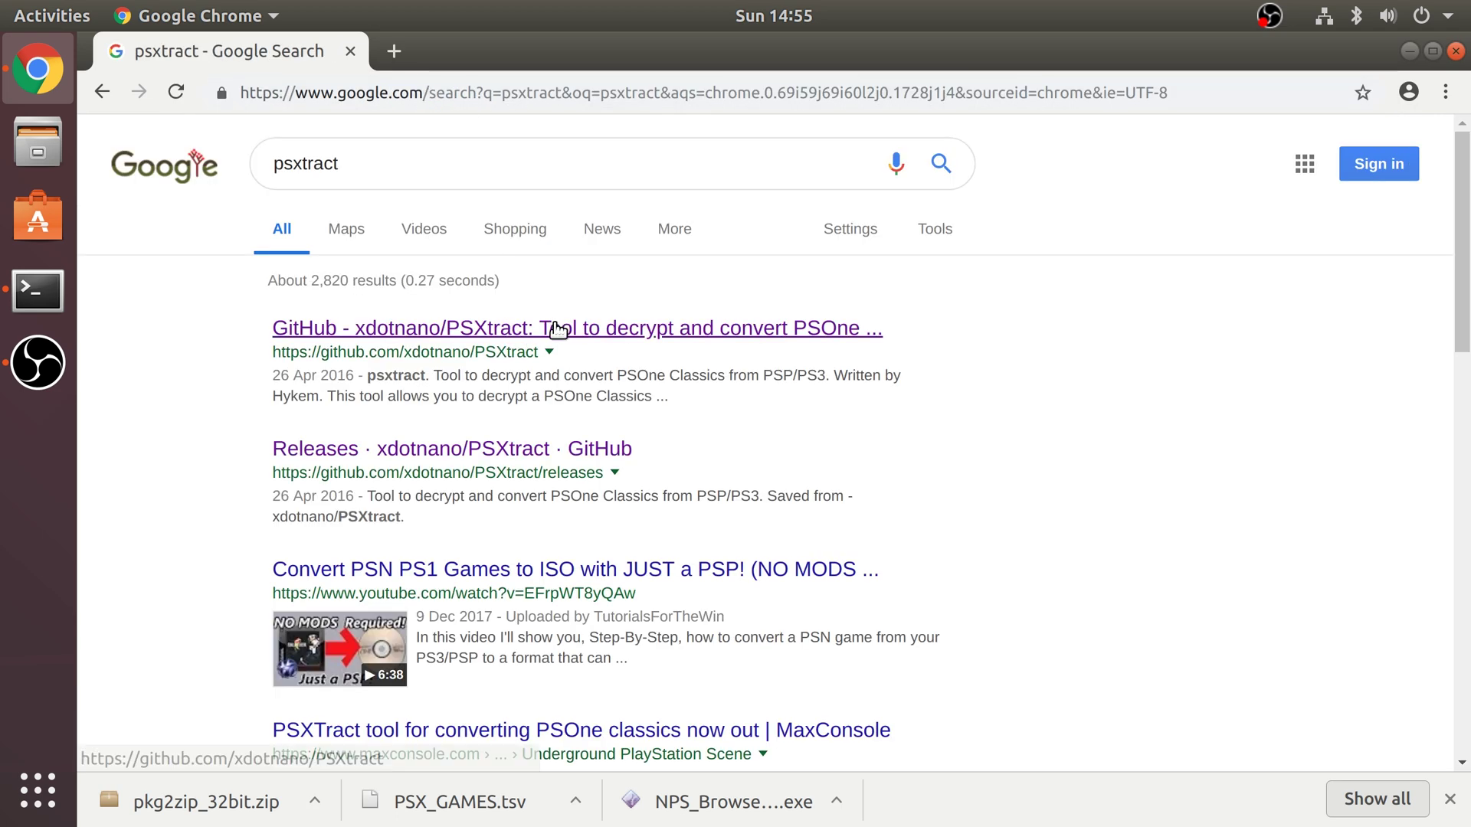
{"action": "left_click", "coordinate": [557, 325]}
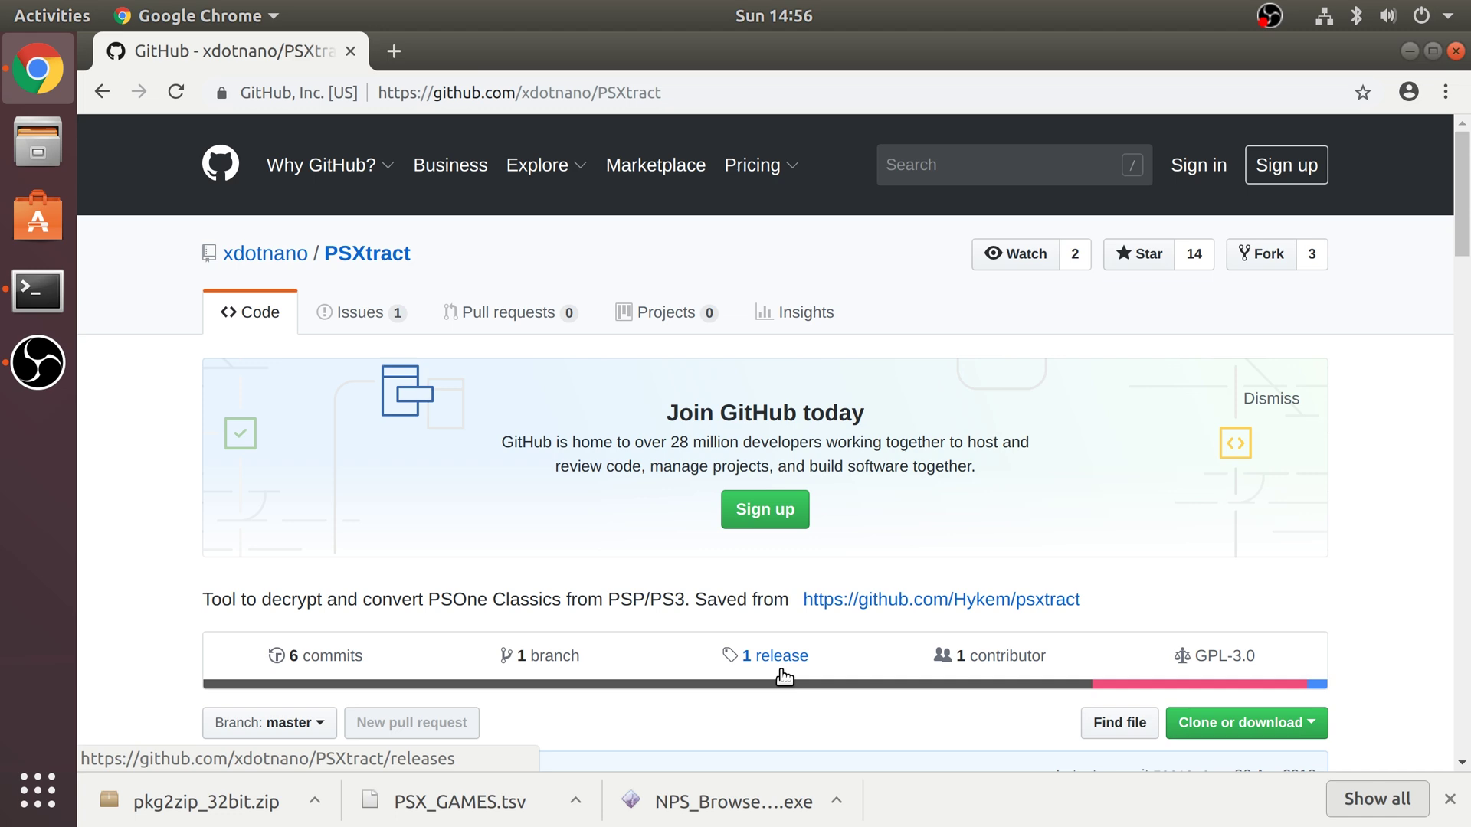
{"action": "left_click", "coordinate": [780, 670]}
{"action": "scroll", "coordinate": [617, 531], "scroll_direction": "down", "scroll_amount": 5}
{"action": "left_click", "coordinate": [486, 545]}
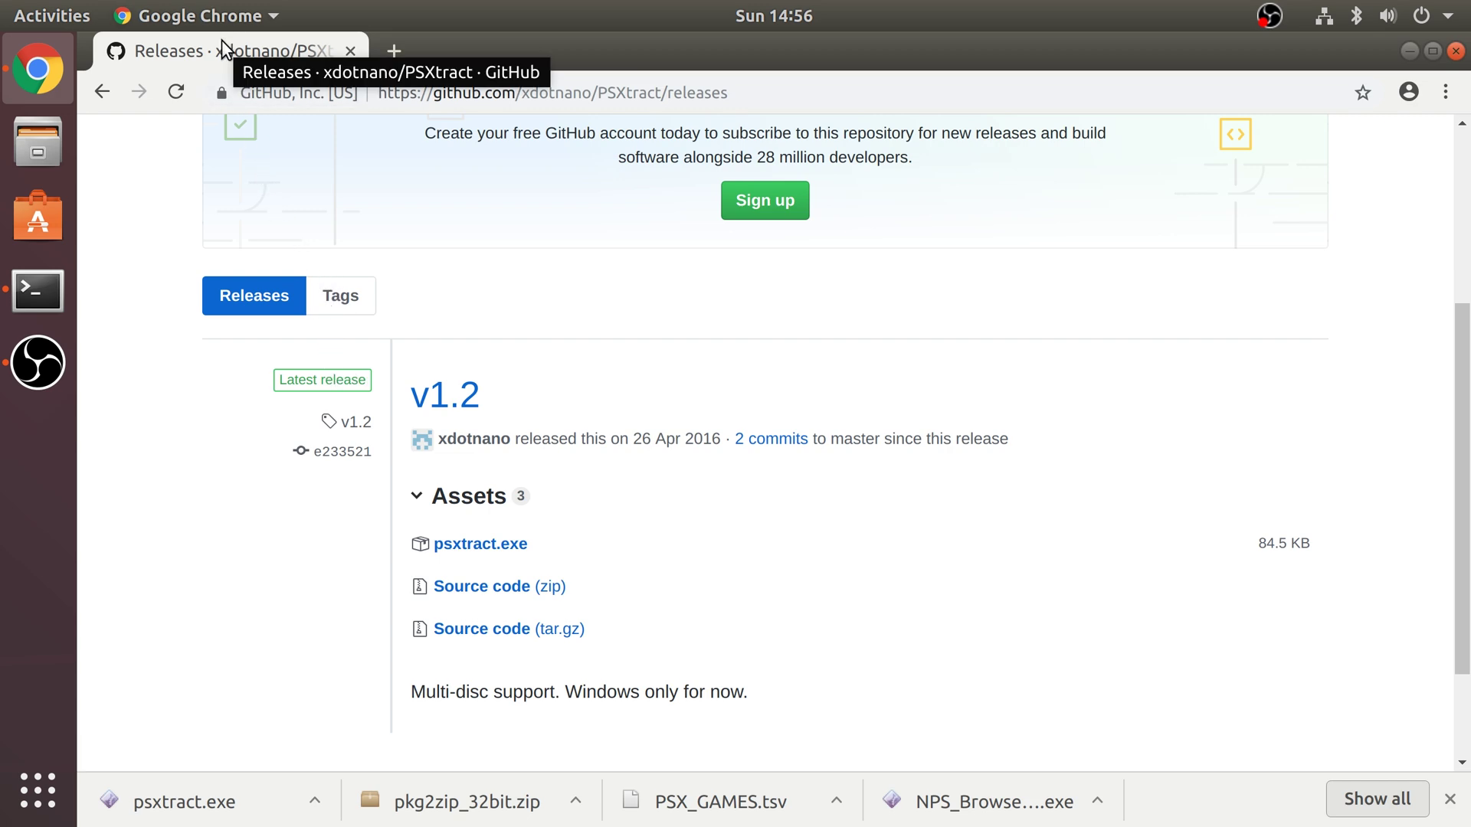
{"action": "key", "text": "super+h"}
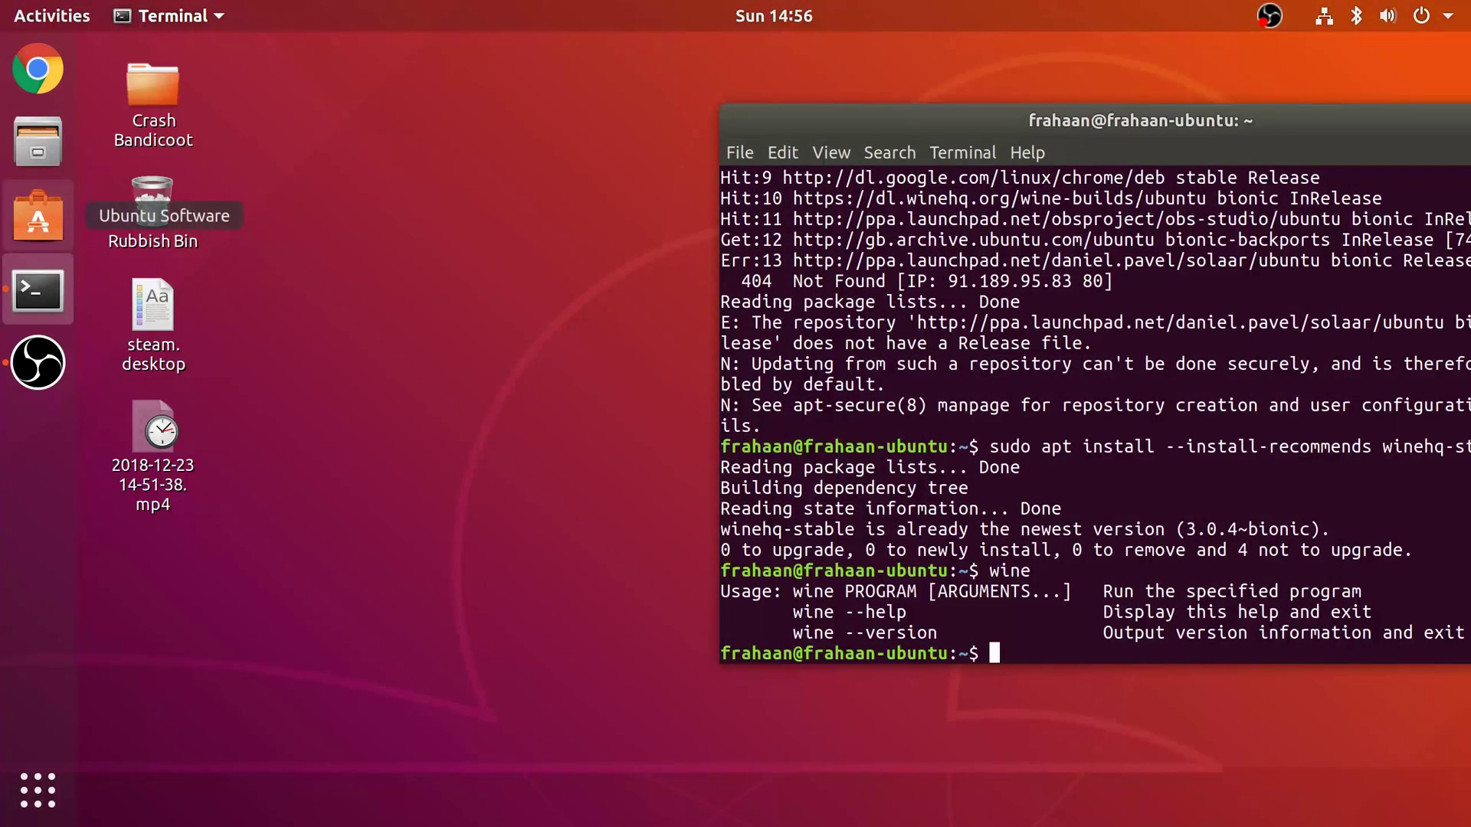
- Open the Downloads folder in Files after closing the accidentally opened software store
{"action": "left_click", "coordinate": [40, 227]}
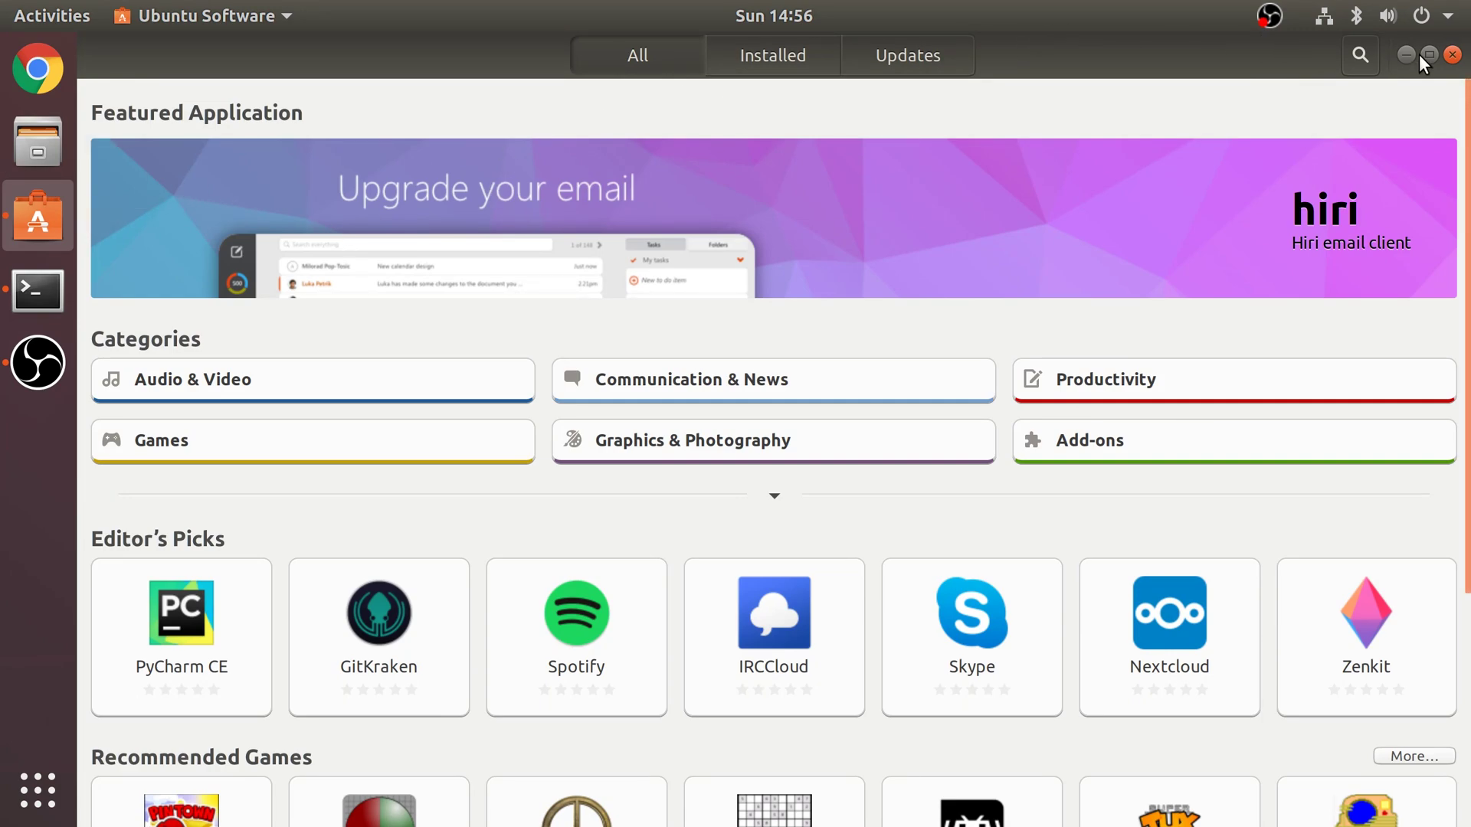
{"action": "left_click", "coordinate": [1452, 55]}
{"action": "left_click", "coordinate": [26, 155]}
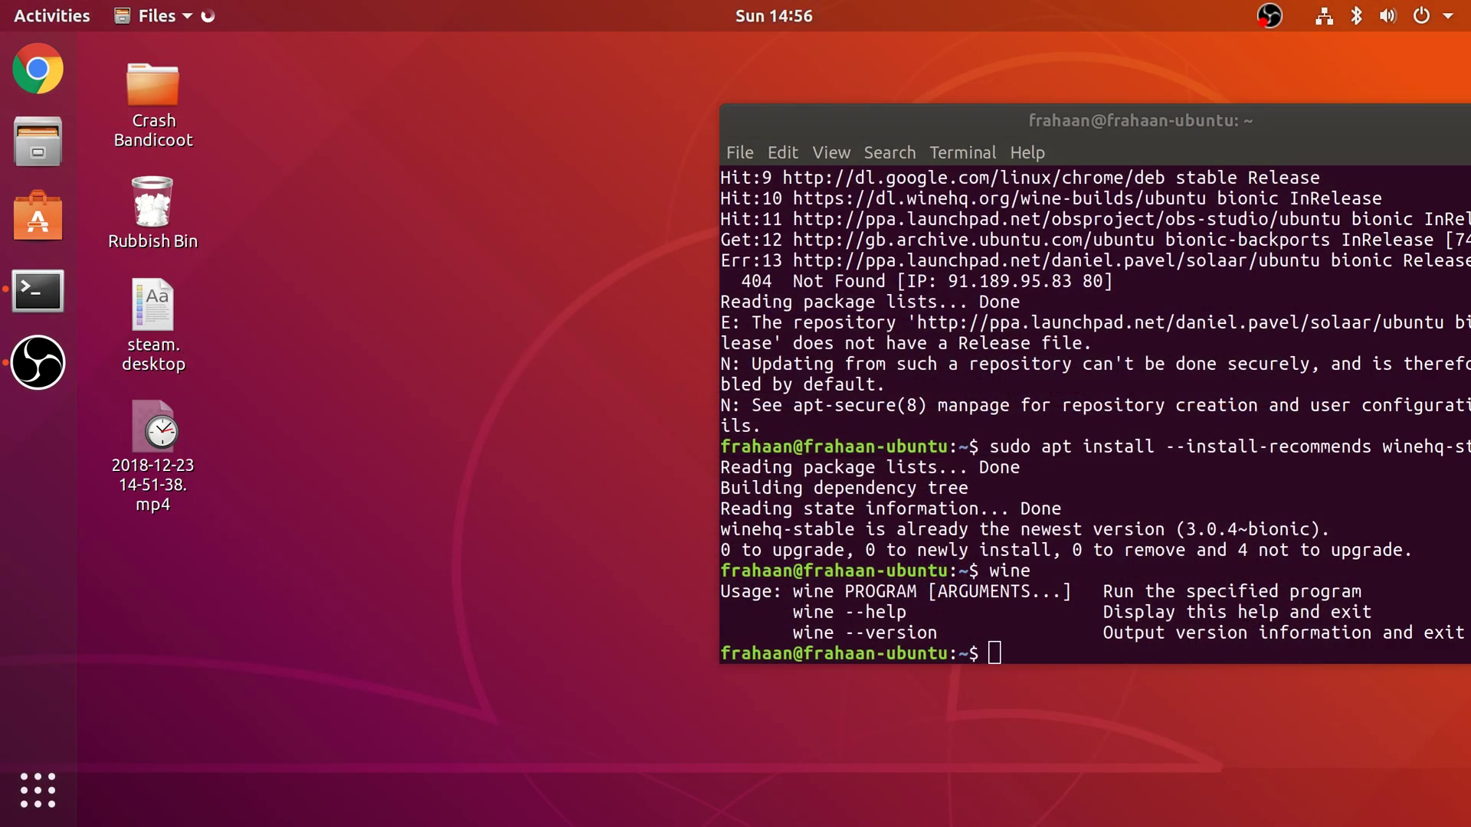
{"action": "left_click", "coordinate": [207, 352]}
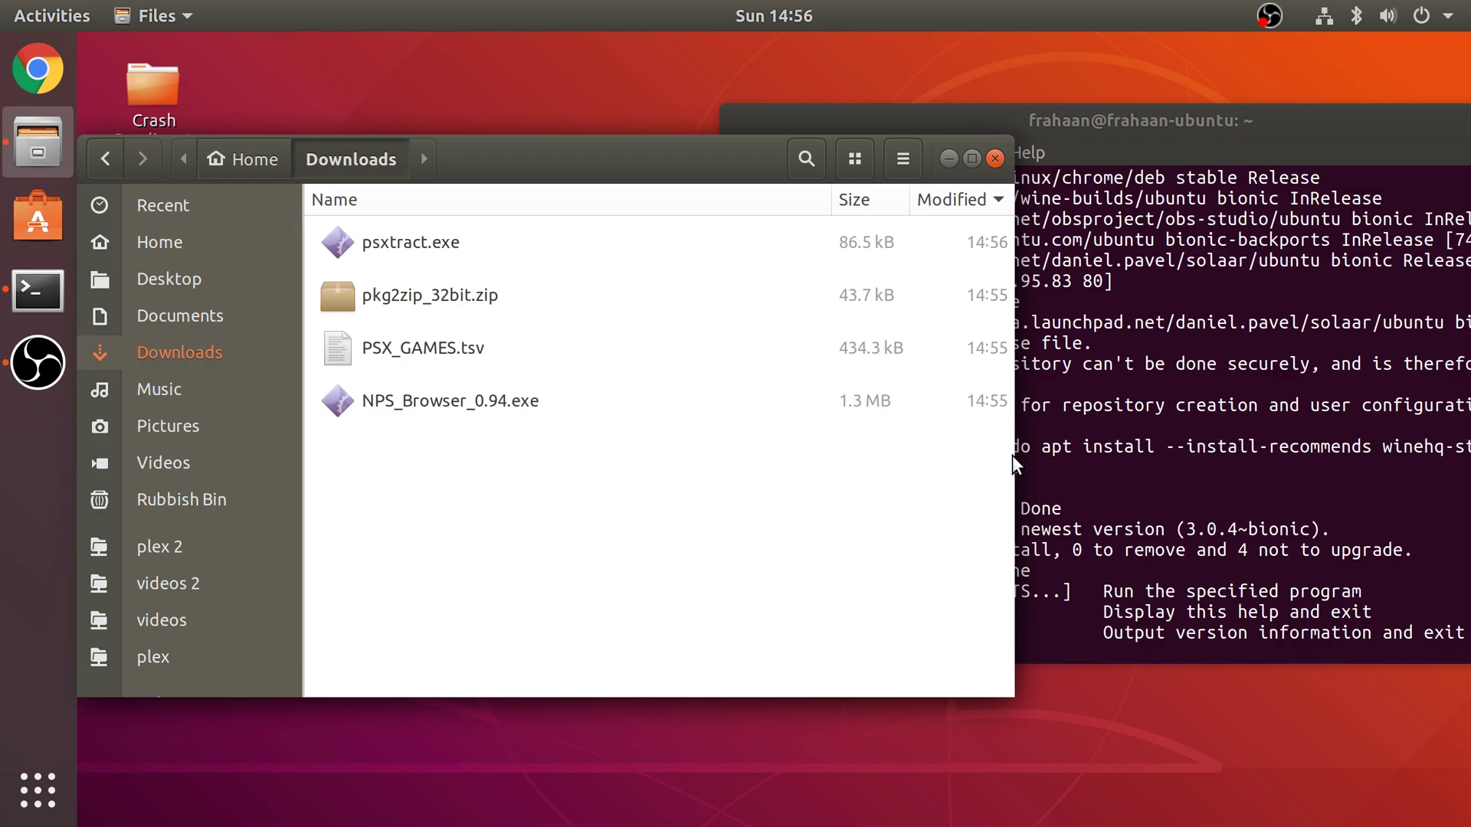
- Change the terminal's directory to Downloads by dropping the folder path after cd
{"action": "left_click", "coordinate": [1191, 449]}
{"action": "type", "text": "cd"}
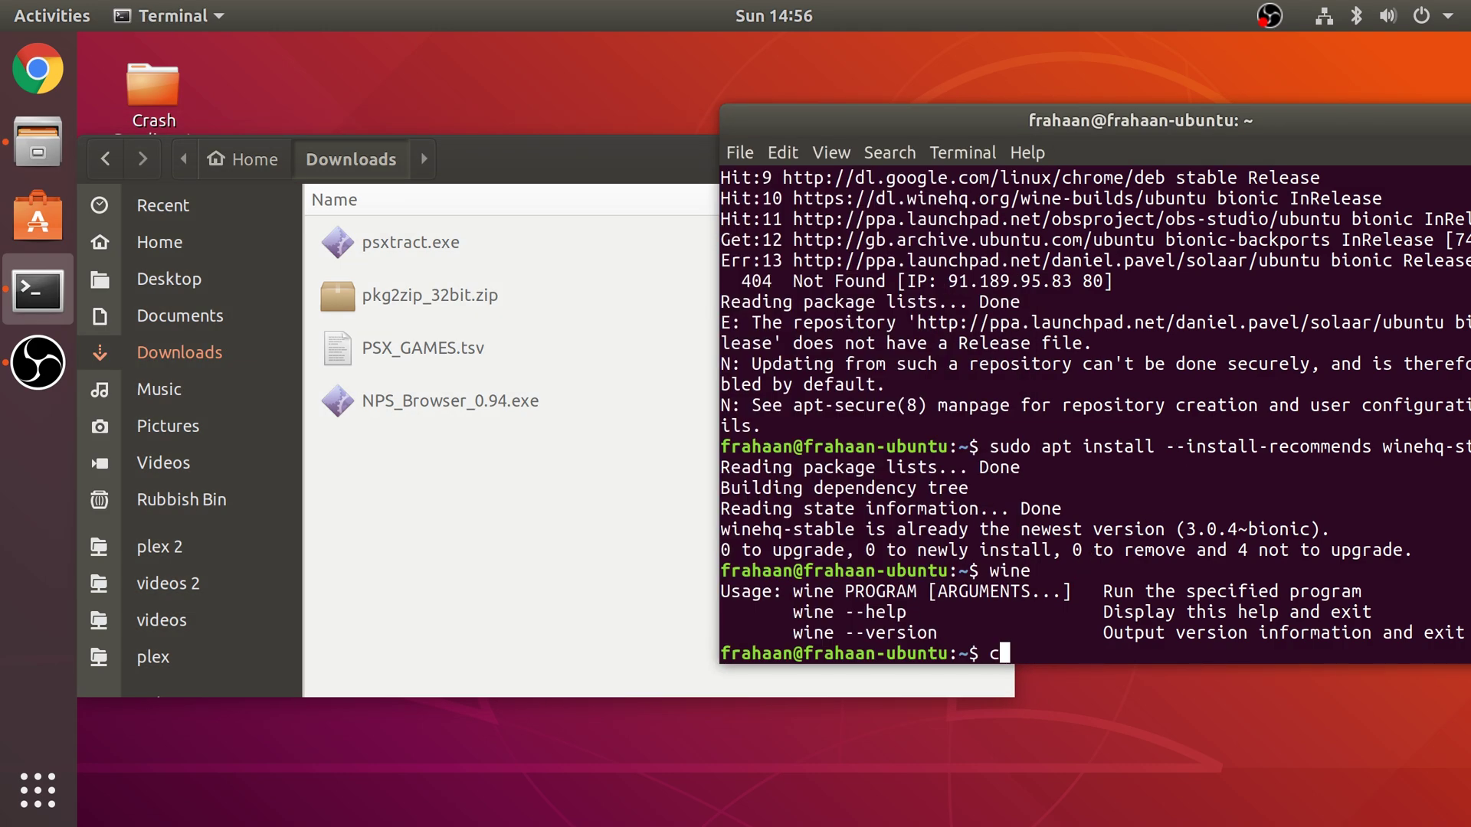
{"action": "left_click", "coordinate": [112, 156]}
{"action": "left_click_drag", "start_coordinate": [401, 345], "coordinate": [1131, 550]}
{"action": "left_click", "coordinate": [1130, 550]}
{"action": "key", "text": "Return"}
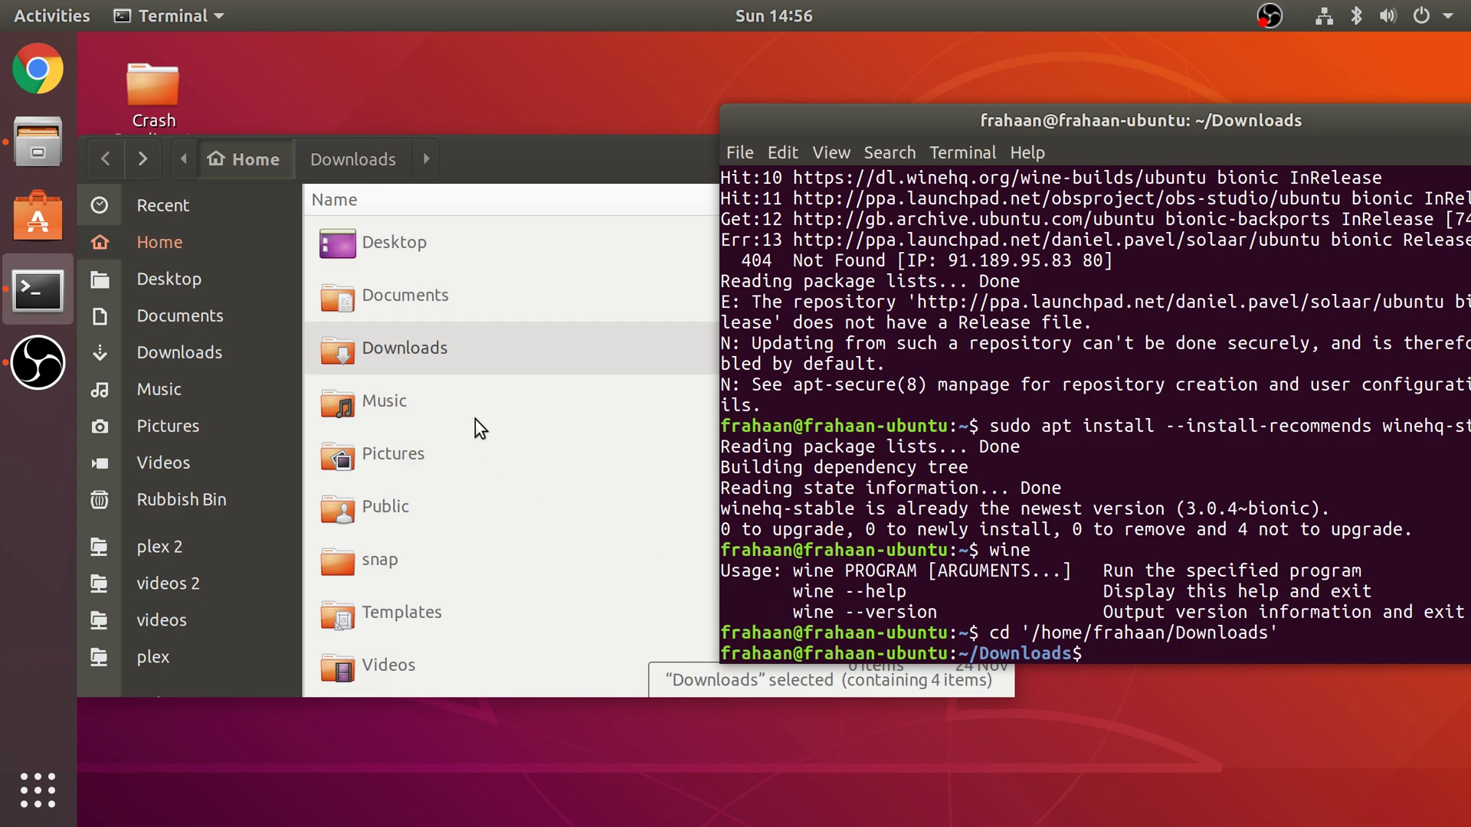
{"action": "double_click", "coordinate": [423, 358]}
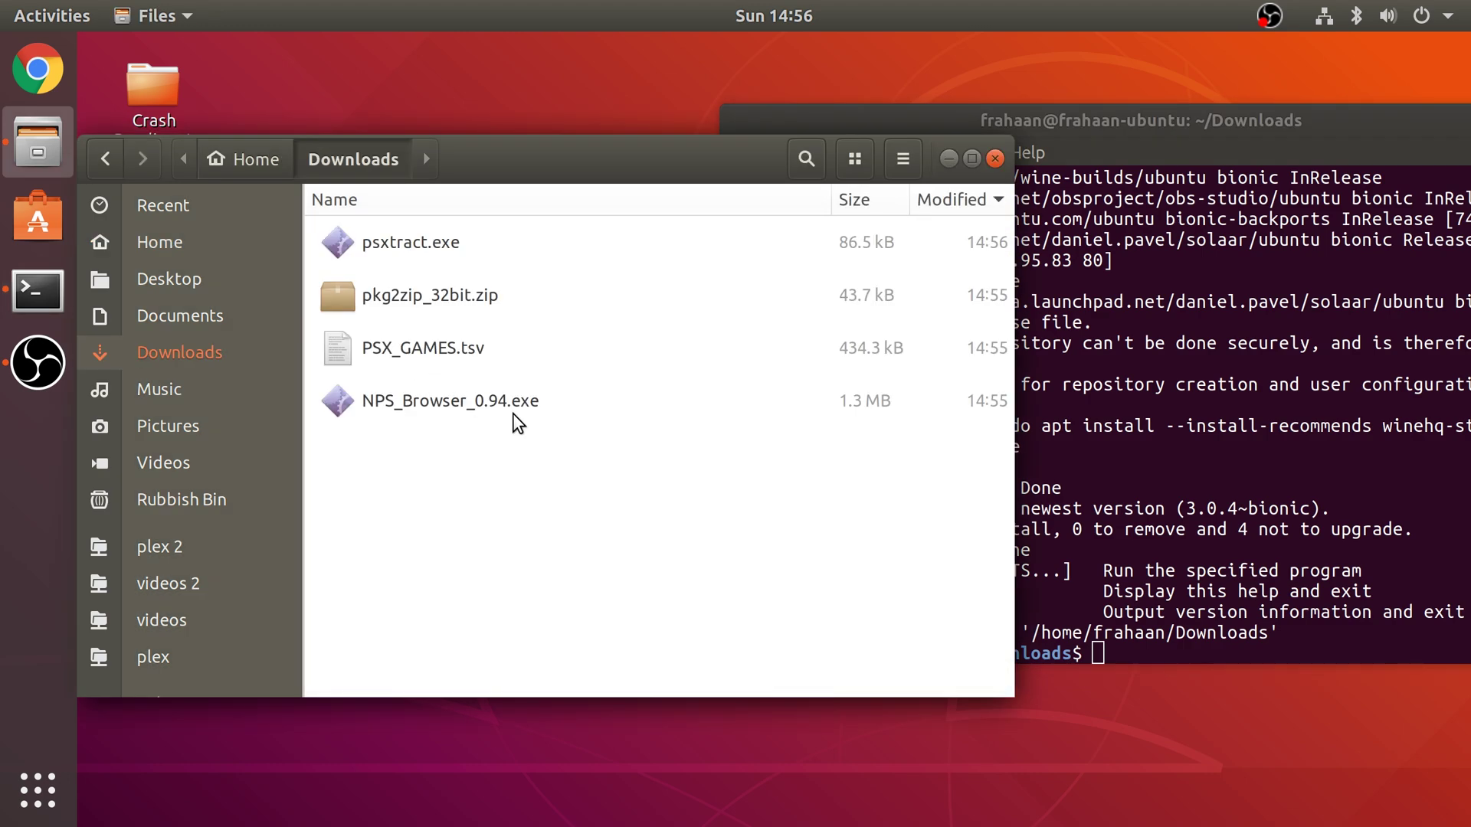
{"action": "key", "text": "alt+Tab"}
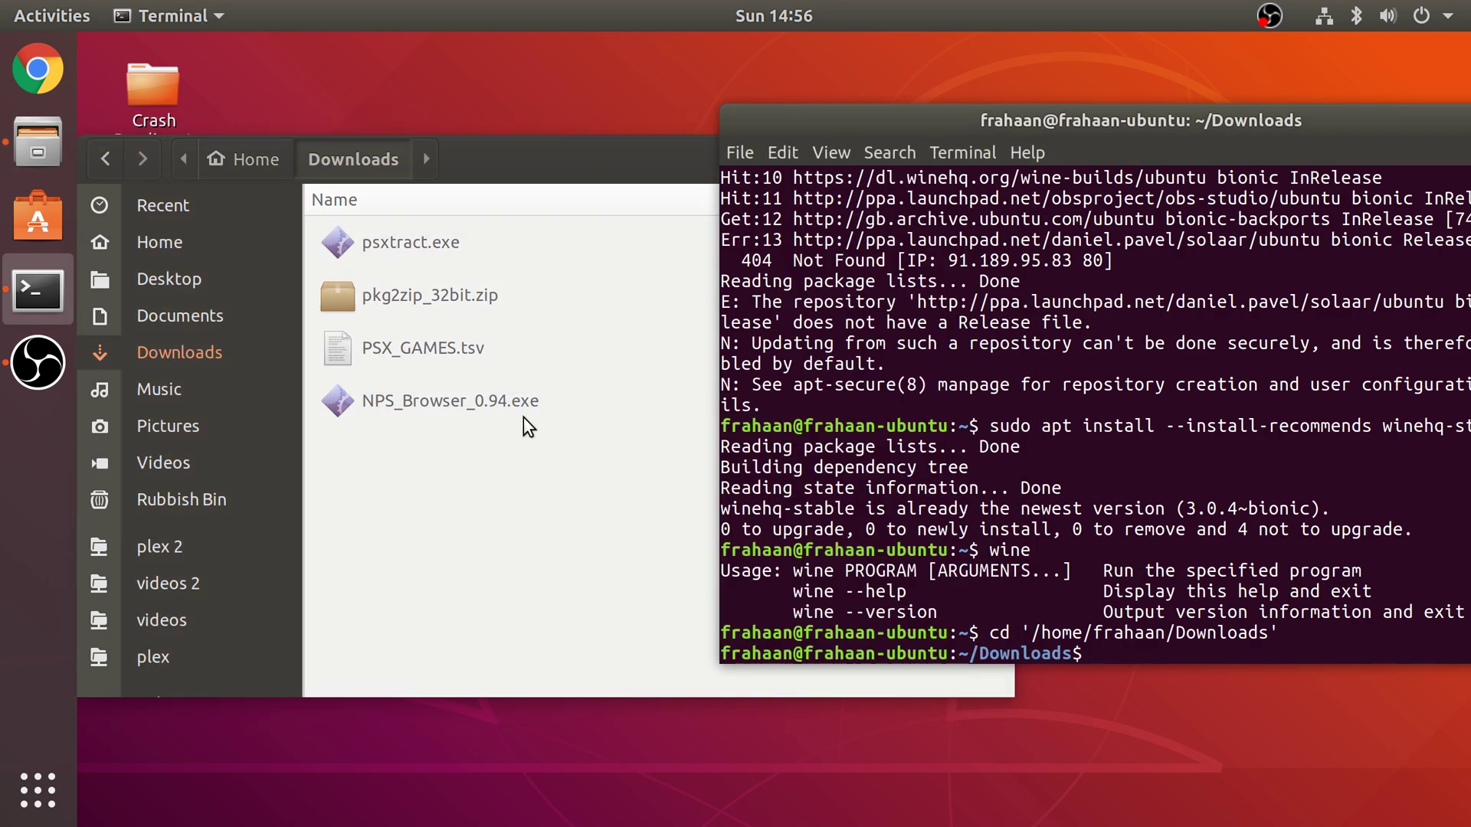
- Extract pkg2zip_32bit.zip here and check that the new folder holds pkg2zip.exe
{"action": "right_click", "coordinate": [406, 296]}
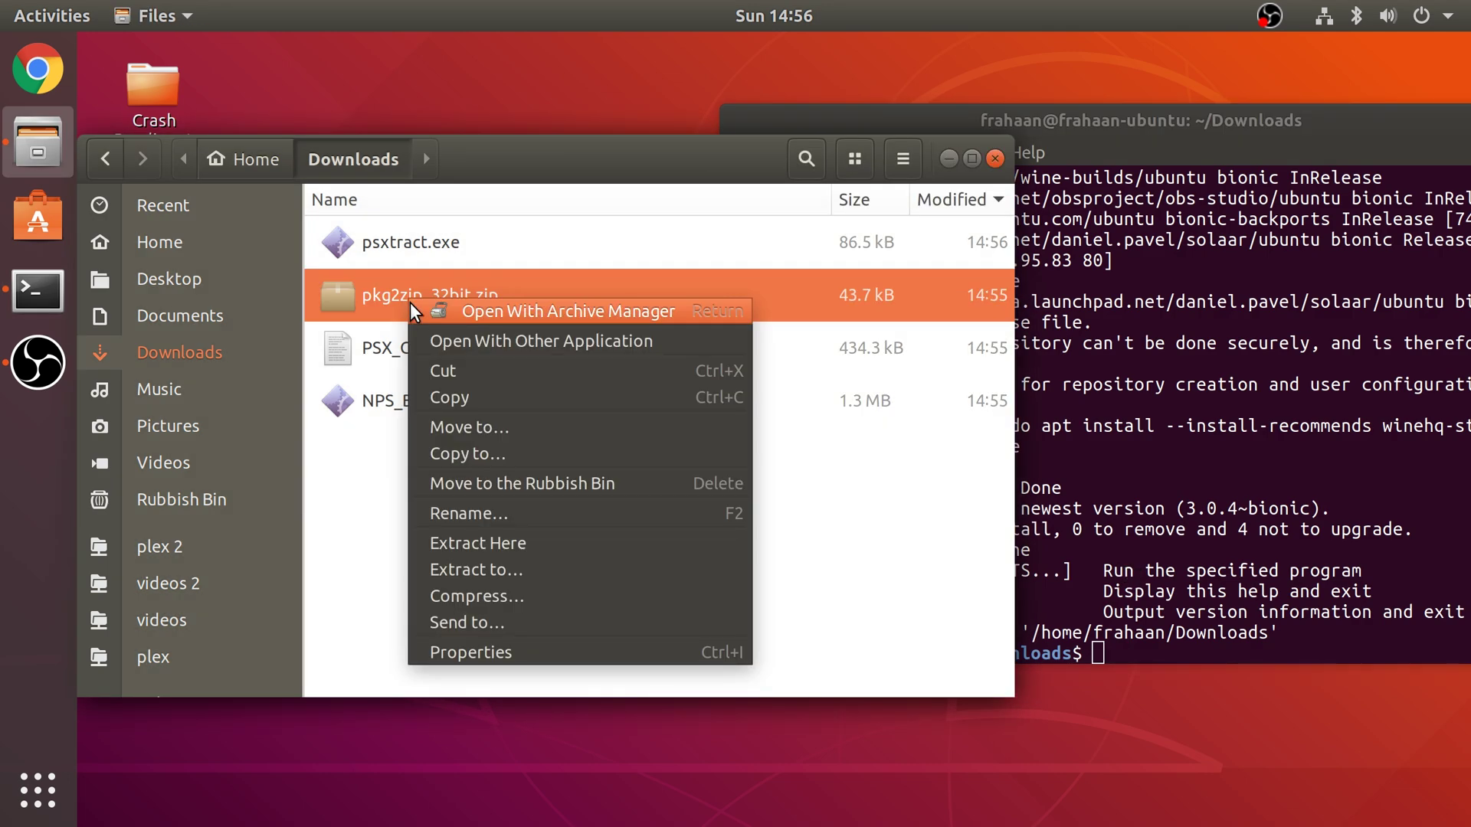
{"action": "left_click", "coordinate": [504, 544]}
{"action": "double_click", "coordinate": [411, 257]}
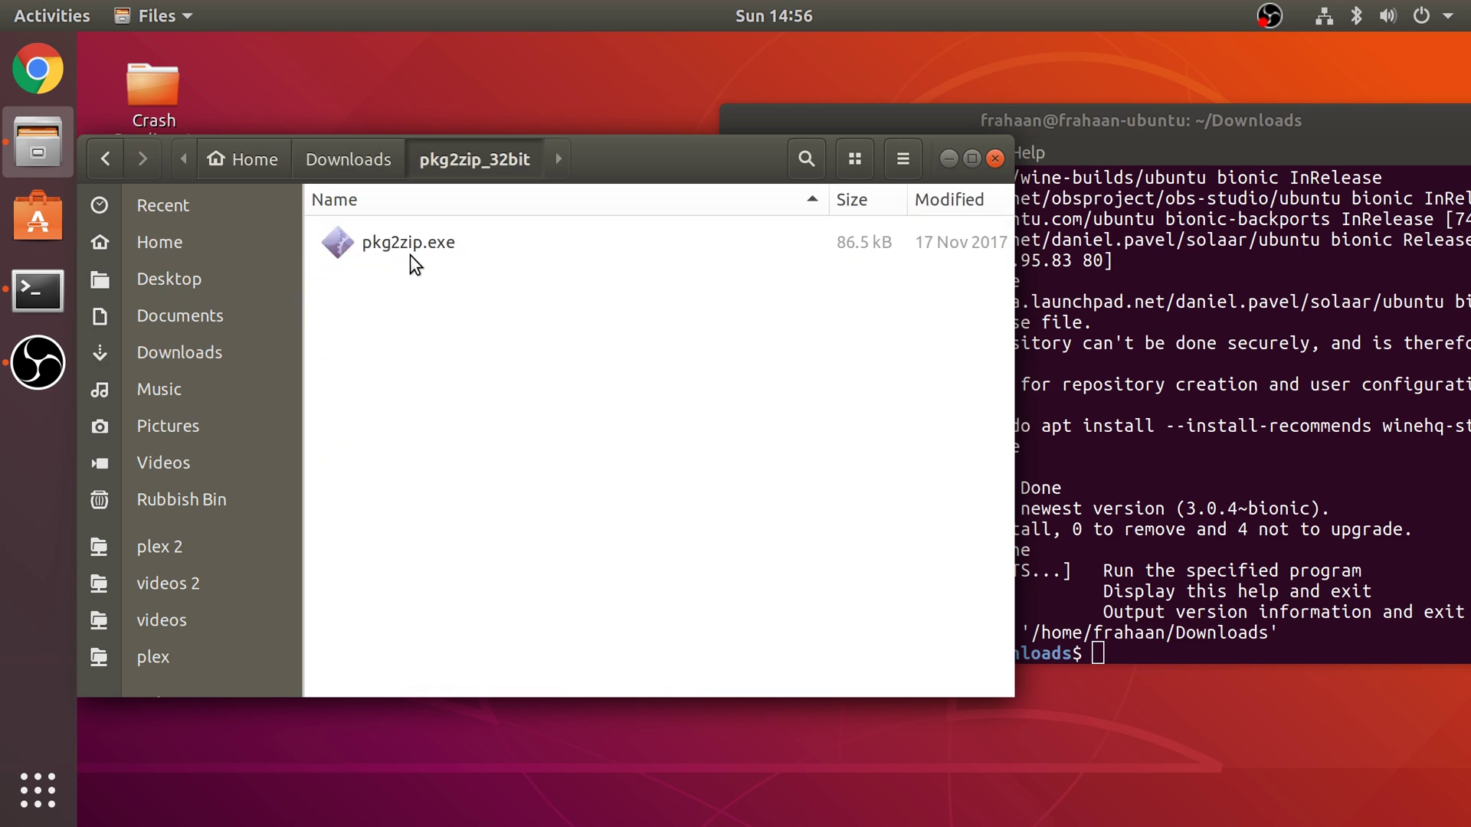
{"action": "left_click", "coordinate": [412, 260]}
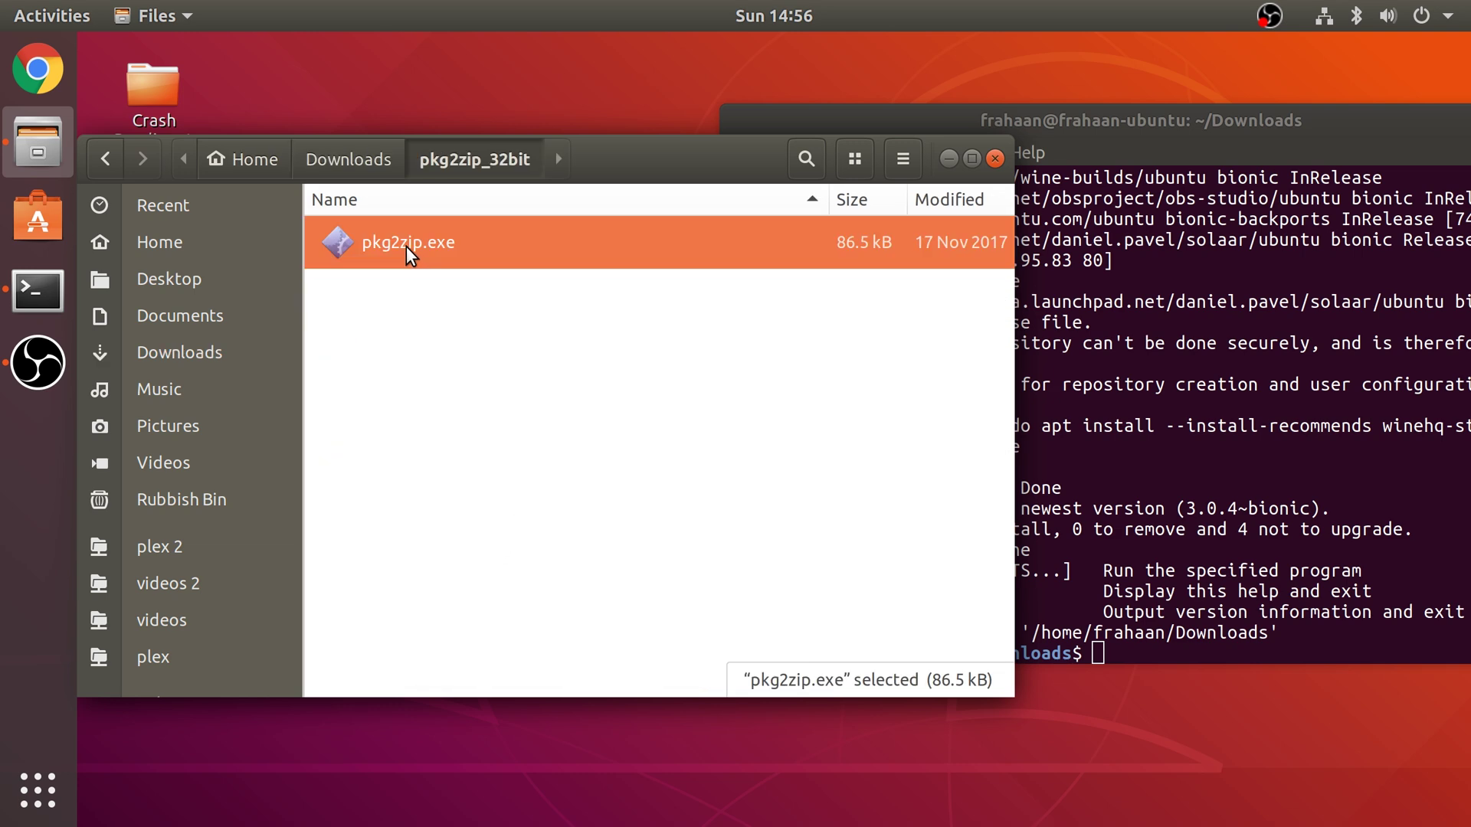
{"action": "left_click", "coordinate": [107, 160]}
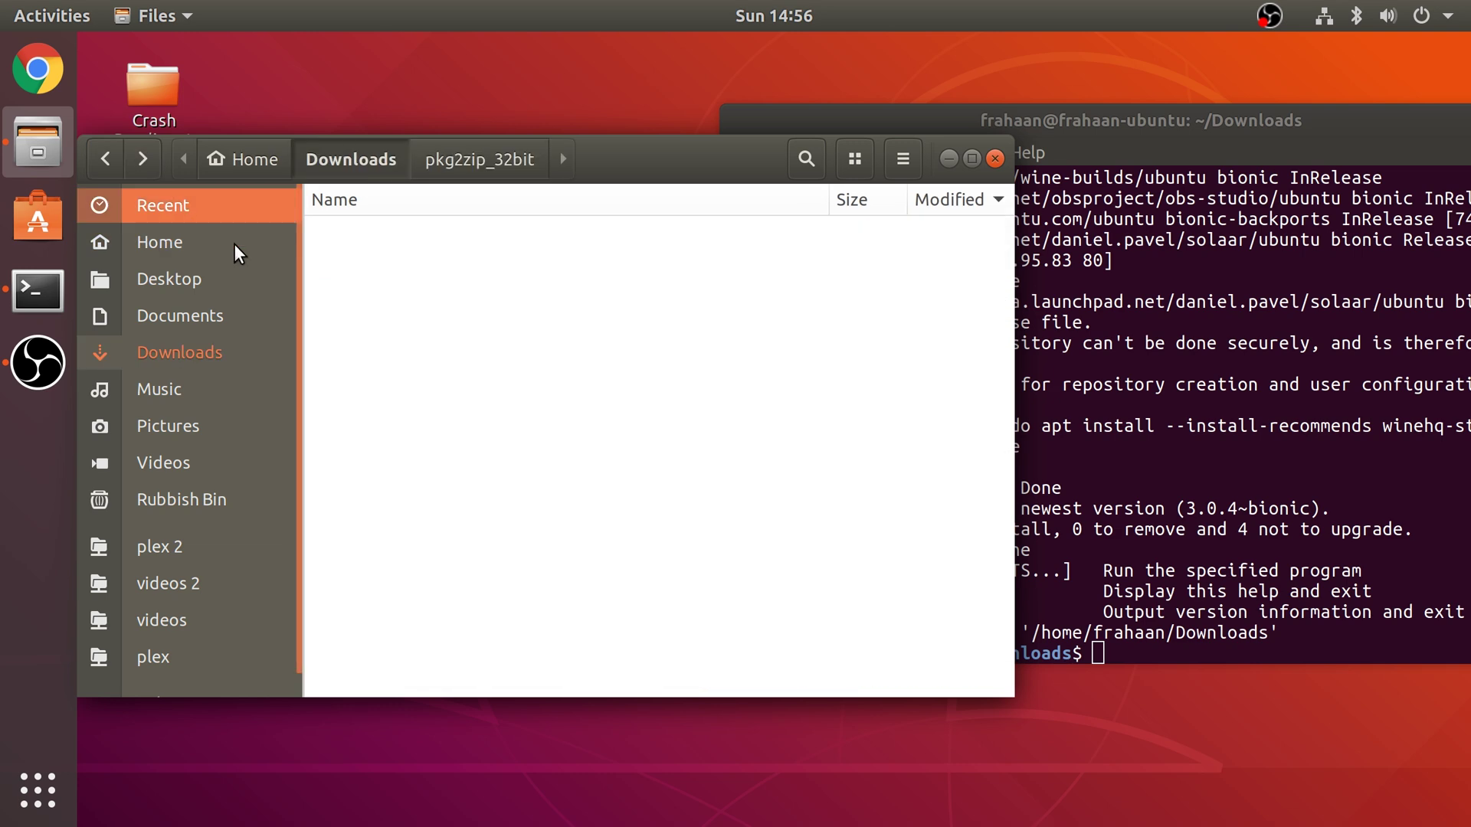
{"action": "left_click", "coordinate": [1045, 502]}
- Run NPS_BROWSER_0.94.exe with wine from Downloads and dismiss the disclaimer
{"action": "type", "text": "wine"}
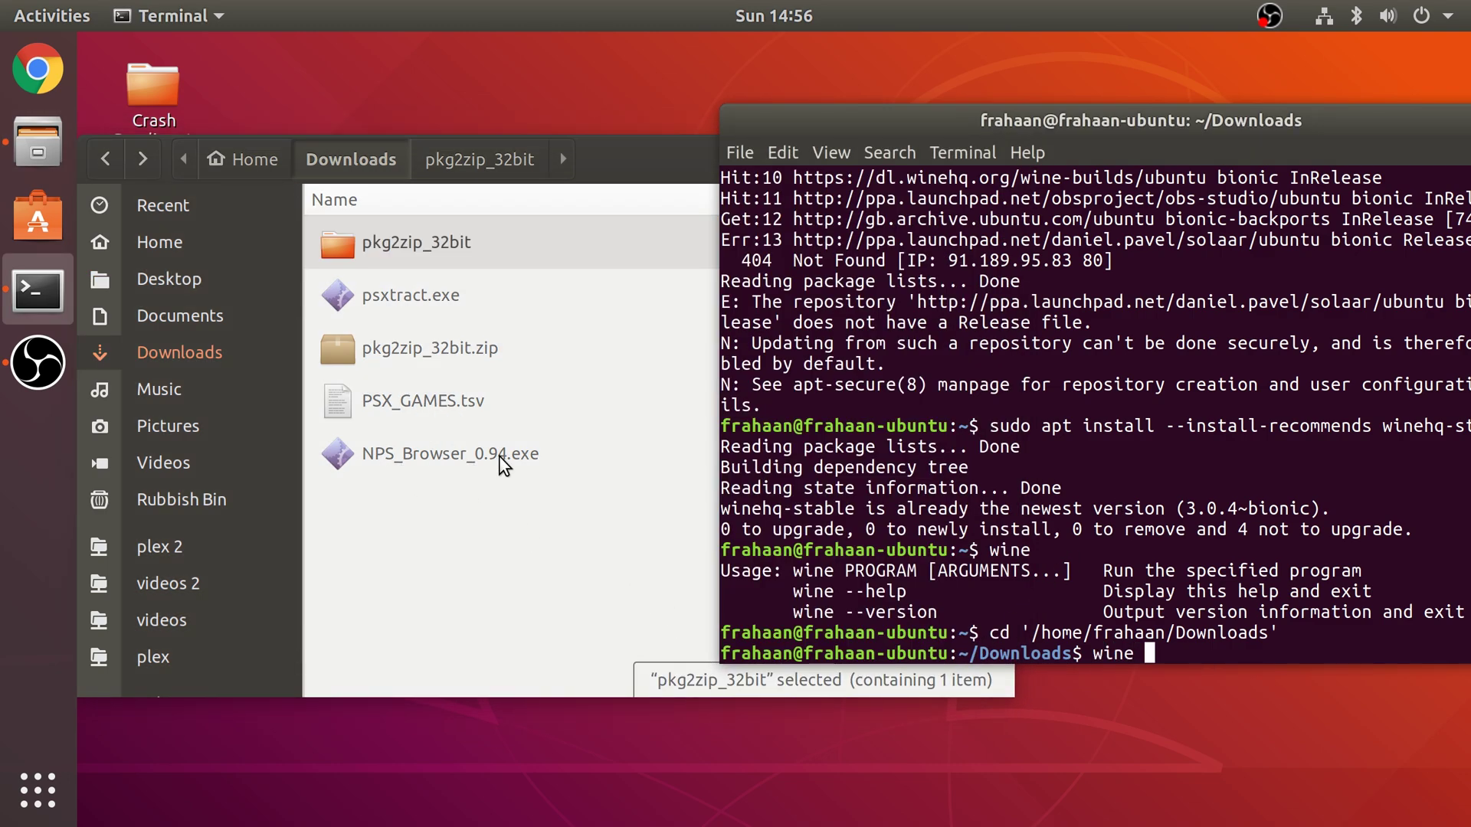
{"action": "type", "text": " NP"}
{"action": "type", "text": "S_BE"}
{"action": "type", "text": "OWSER_"}
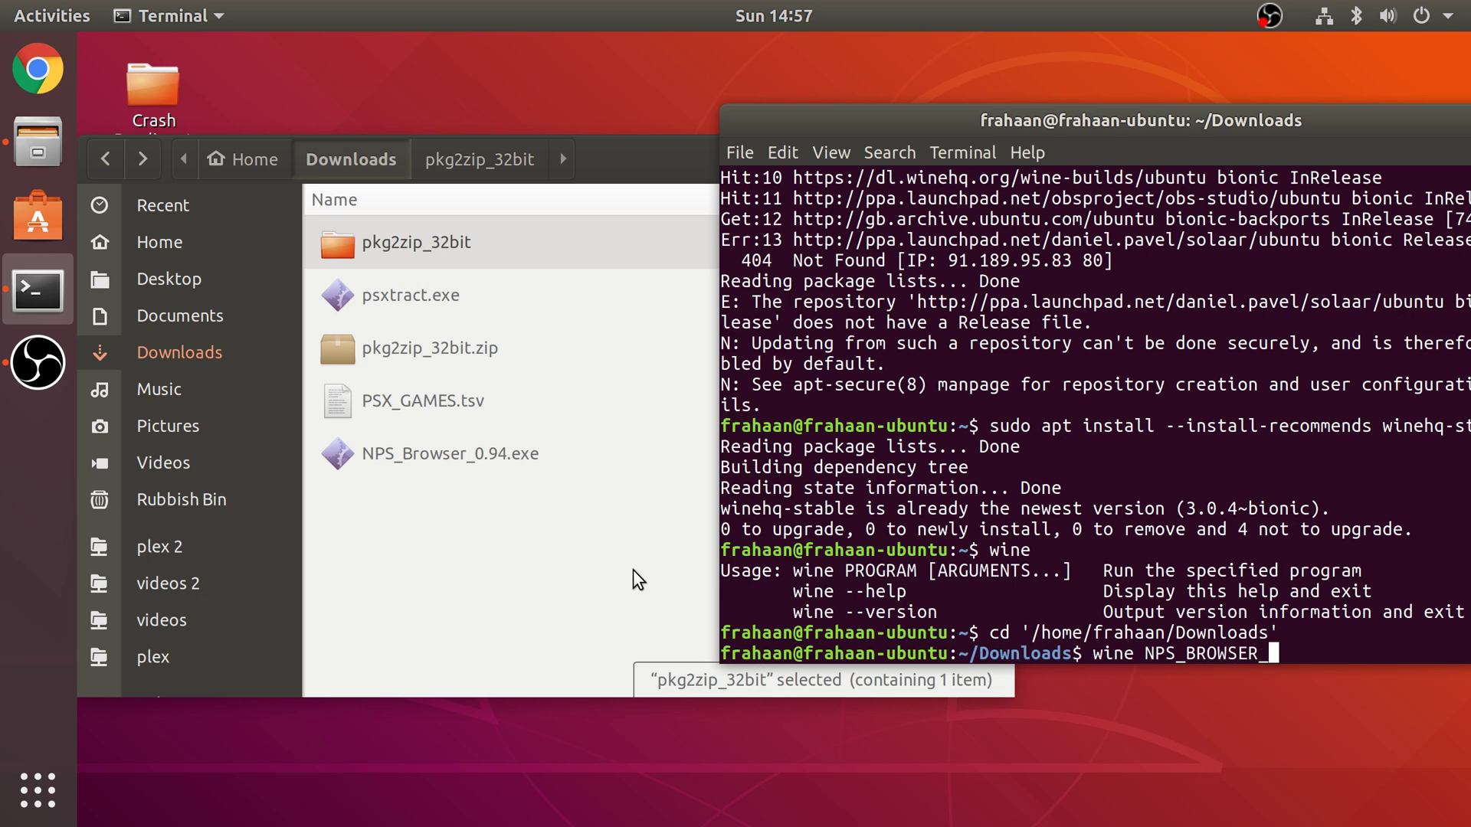
{"action": "type", "text": "0.94.exe"}
{"action": "key", "text": "Return"}
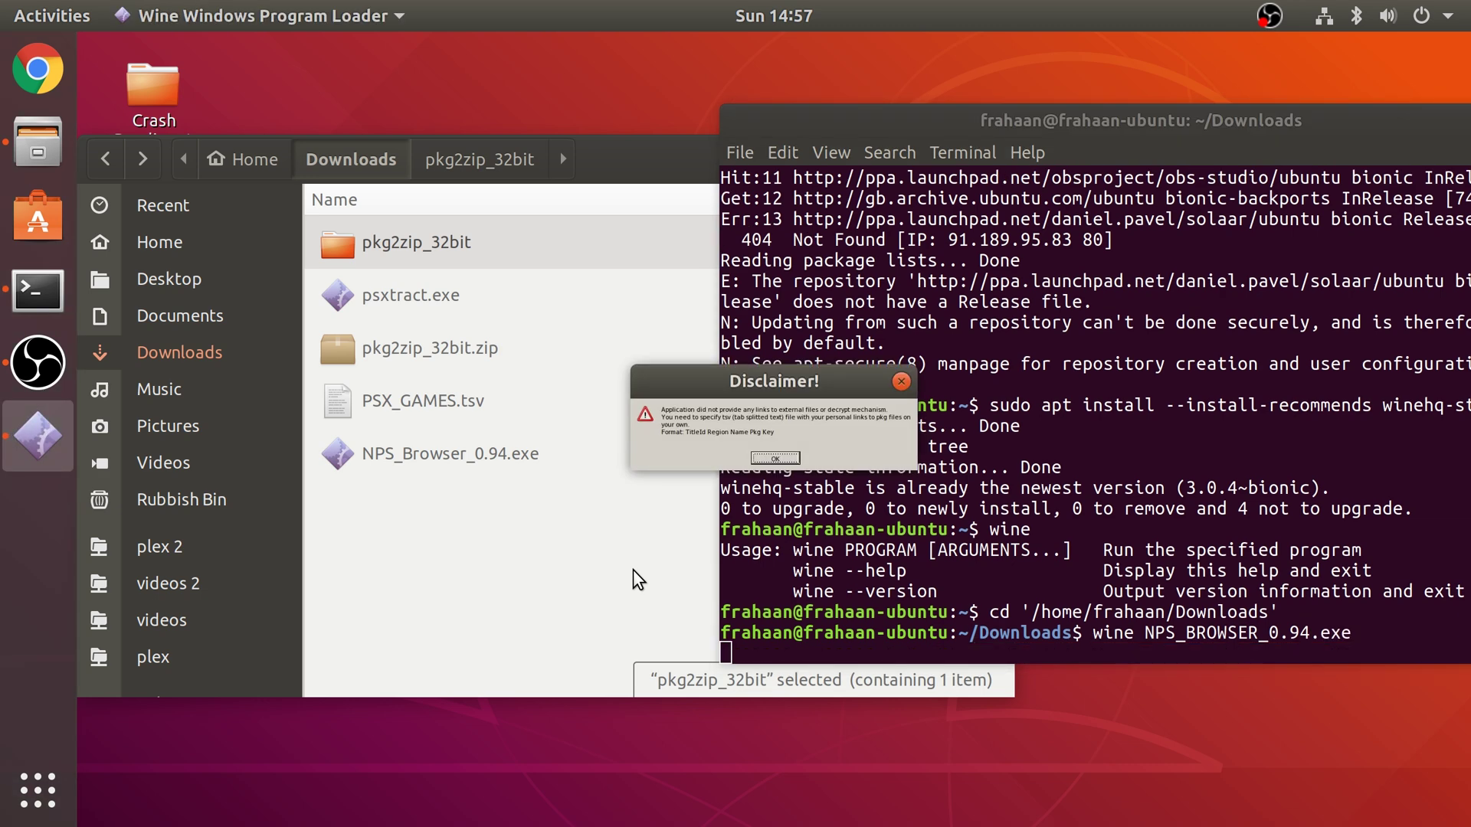
{"action": "left_click", "coordinate": [752, 457]}
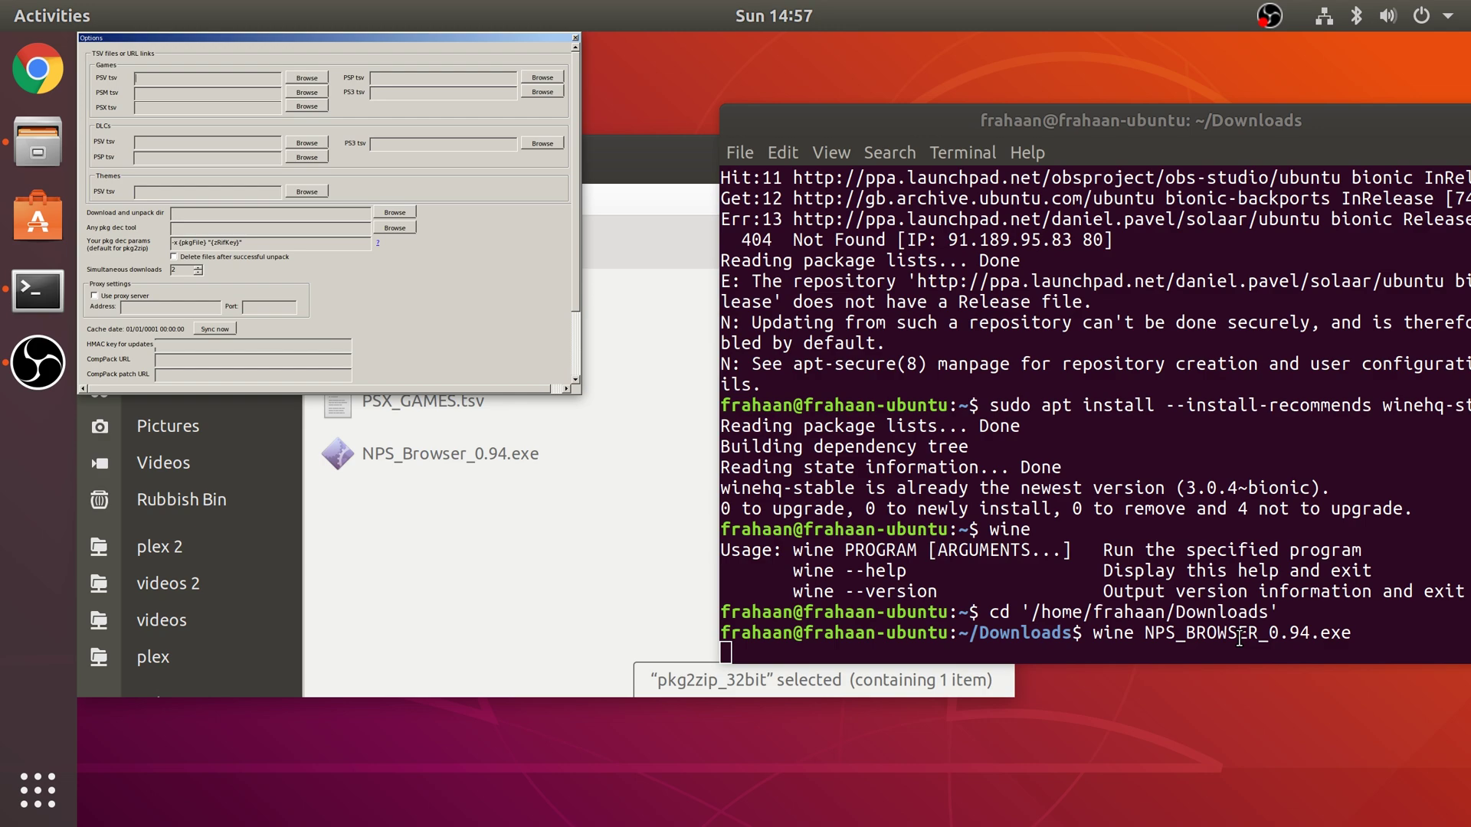
- Drag NPS Browser's Options window off the file listing and over the terminal
{"action": "left_click_drag", "start_coordinate": [335, 39], "coordinate": [1169, 328]}
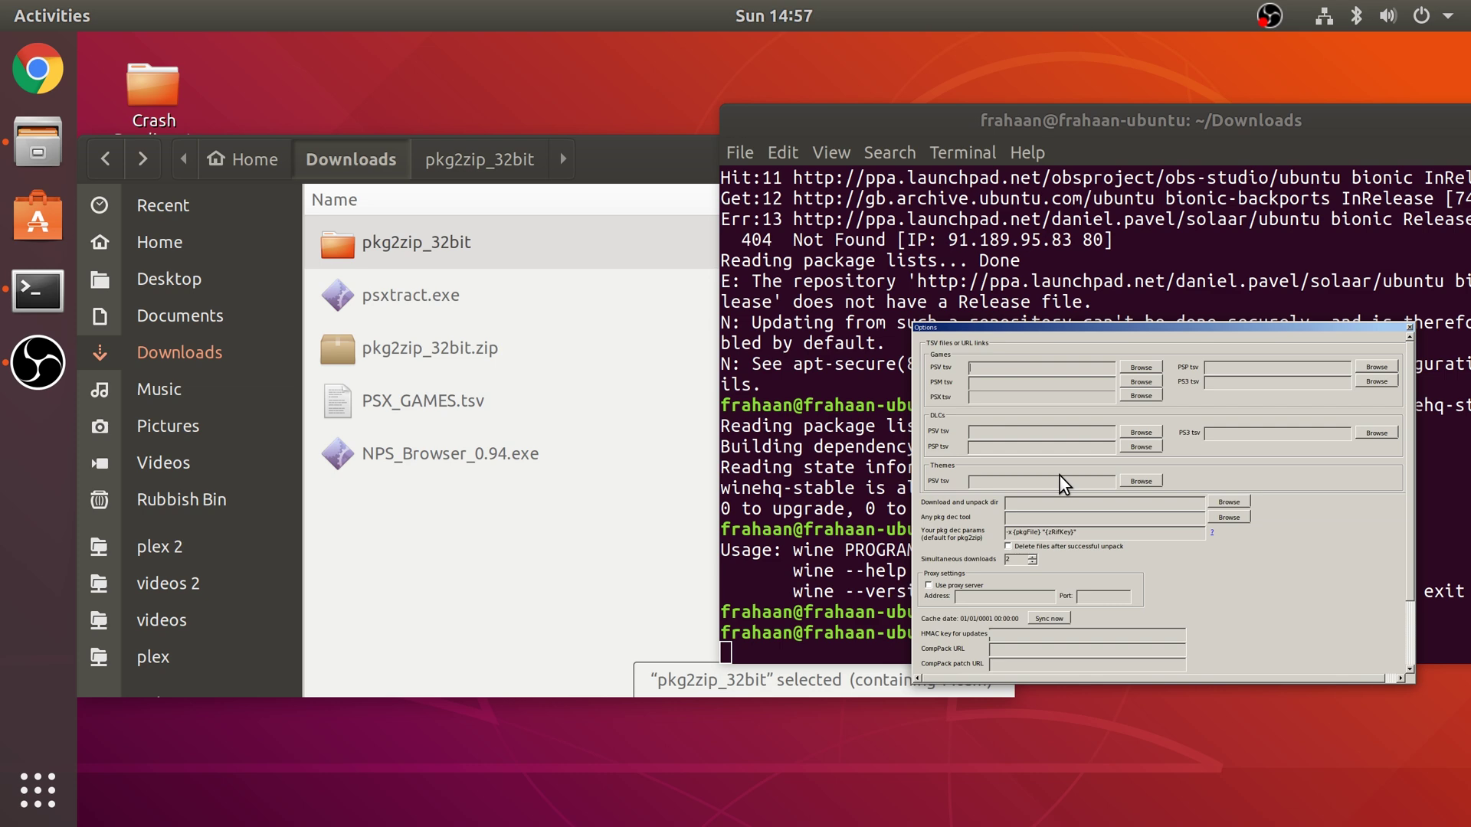
- Point the PSX tsv field at PSX_GAMES.tsv in Z:\home\user\Downloads
{"action": "left_click", "coordinate": [1127, 397]}
{"action": "left_click", "coordinate": [706, 353]}
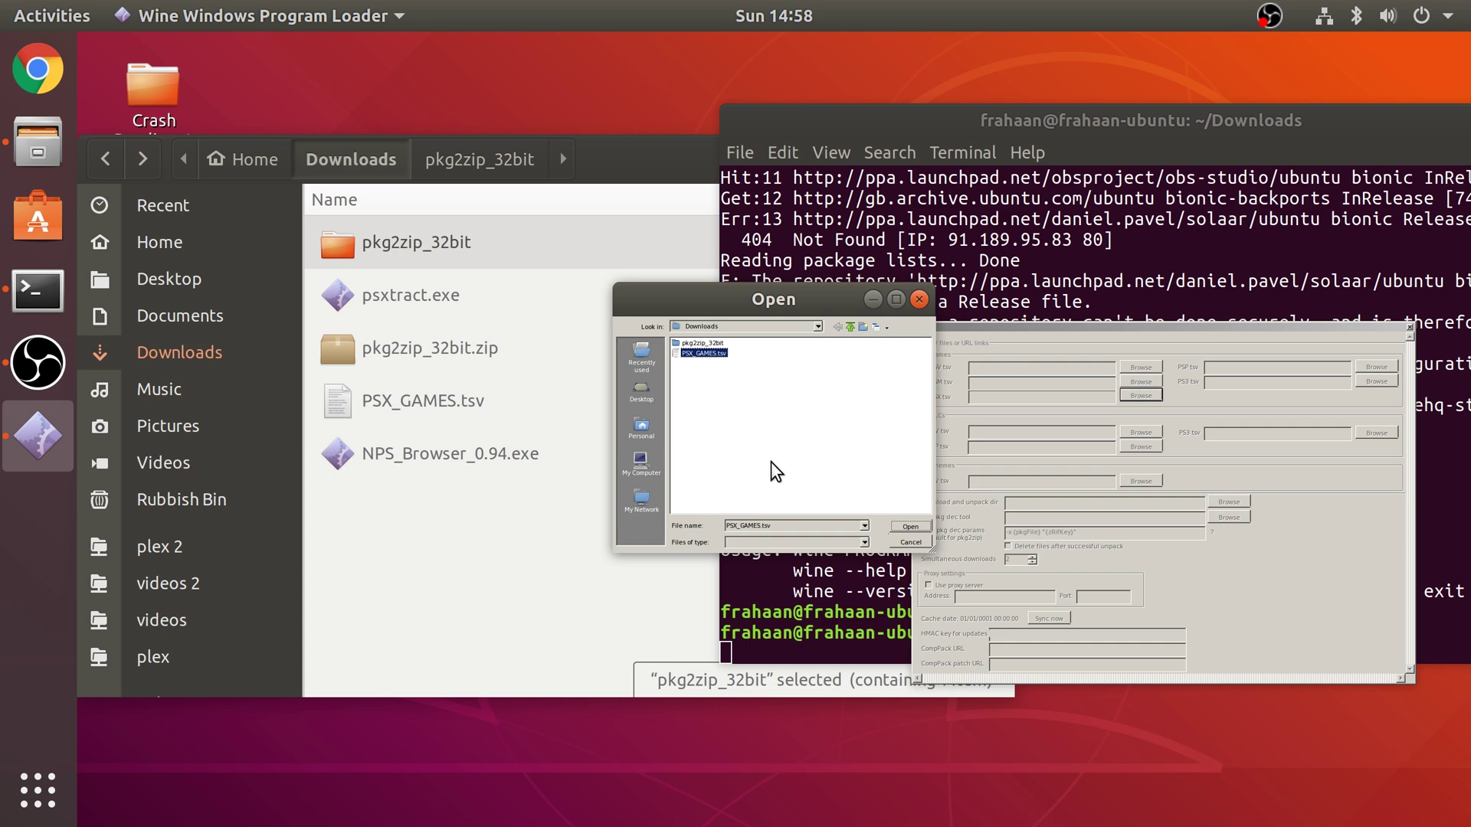
{"action": "left_click", "coordinate": [619, 480]}
{"action": "double_click", "coordinate": [686, 354]}
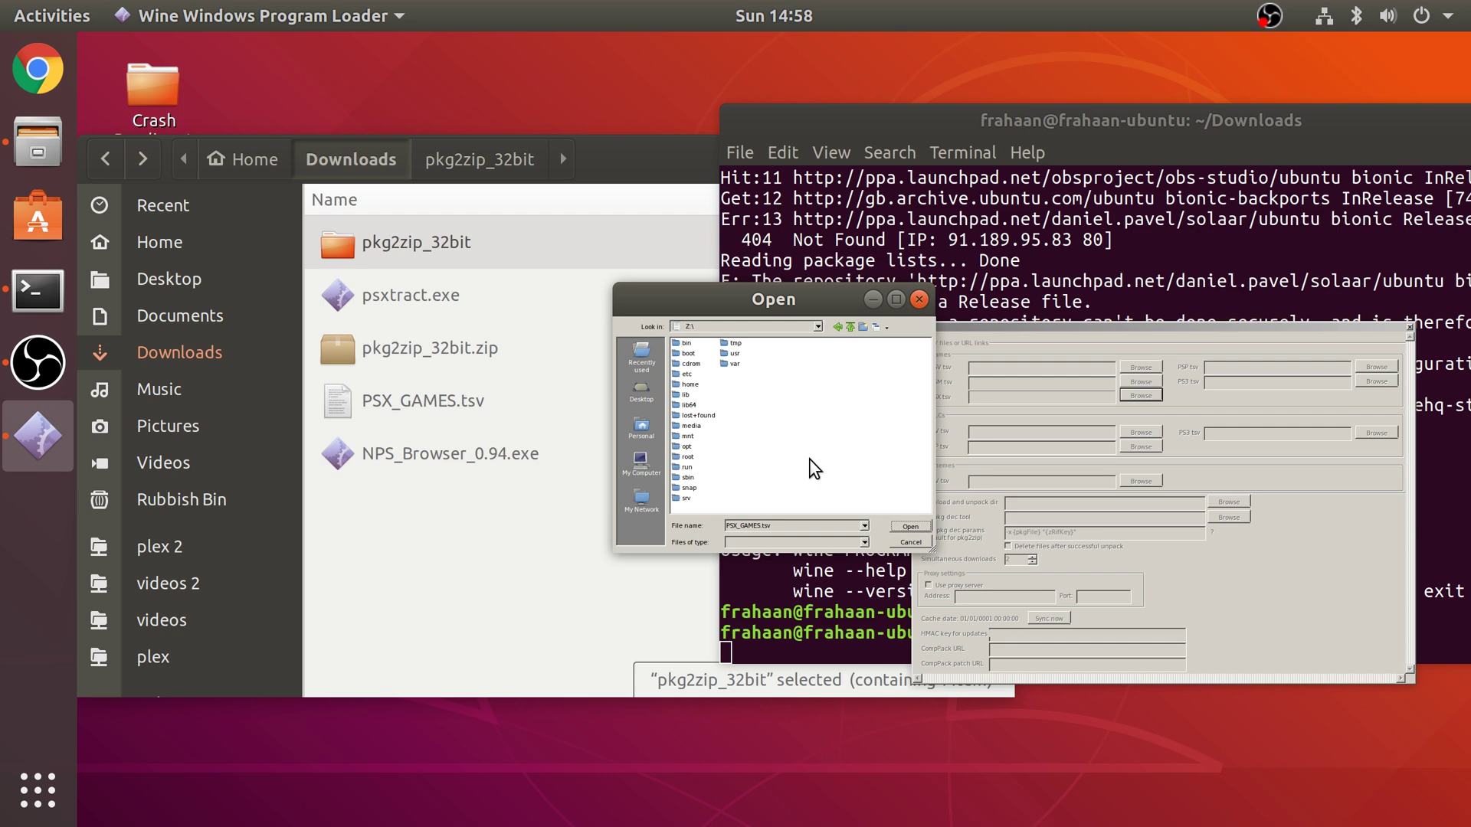
{"action": "left_click", "coordinate": [690, 384]}
{"action": "double_click", "coordinate": [689, 380]}
{"action": "double_click", "coordinate": [691, 343]}
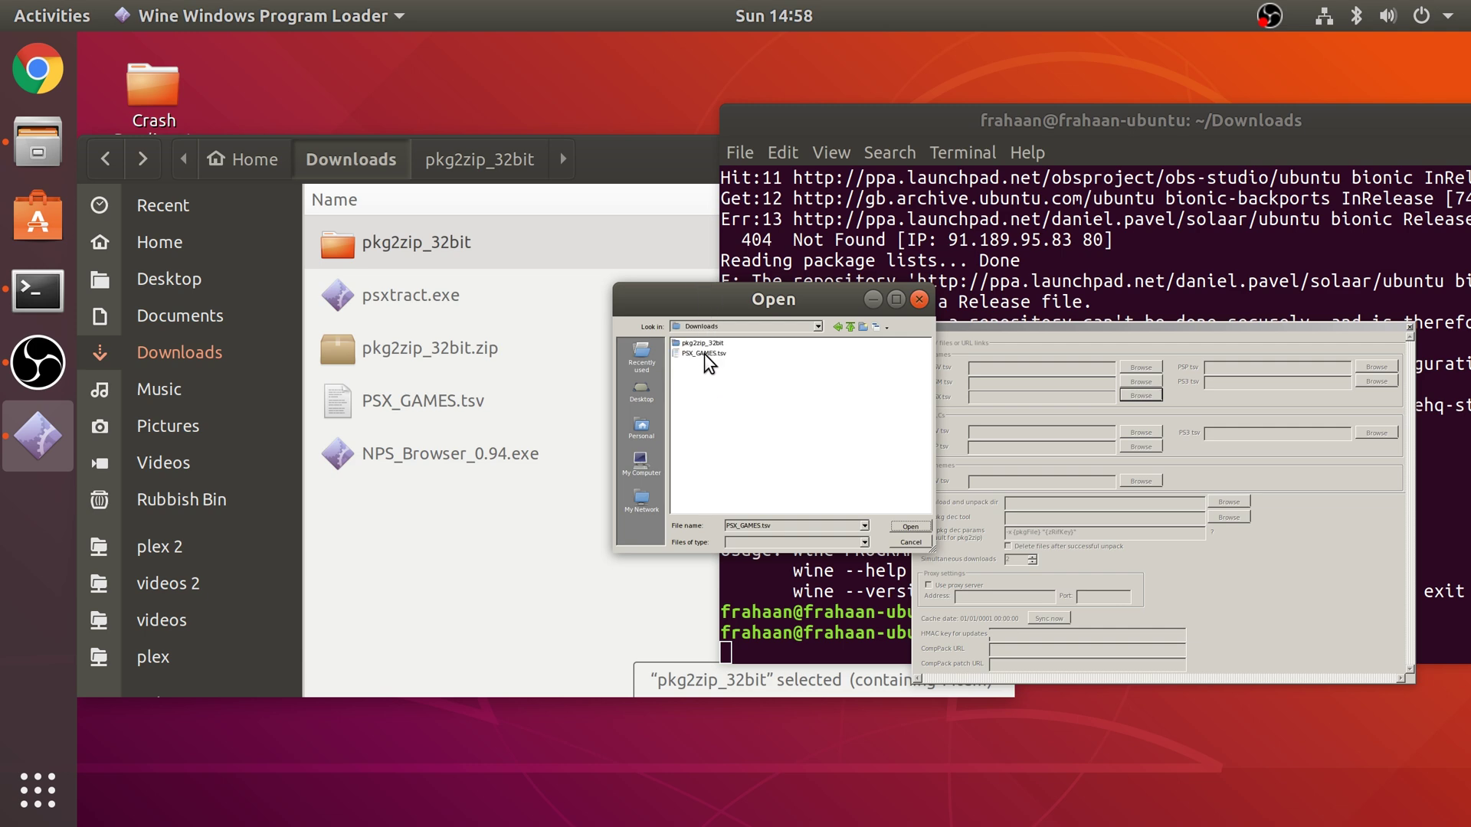
{"action": "left_click", "coordinate": [705, 353]}
{"action": "left_click", "coordinate": [907, 528]}
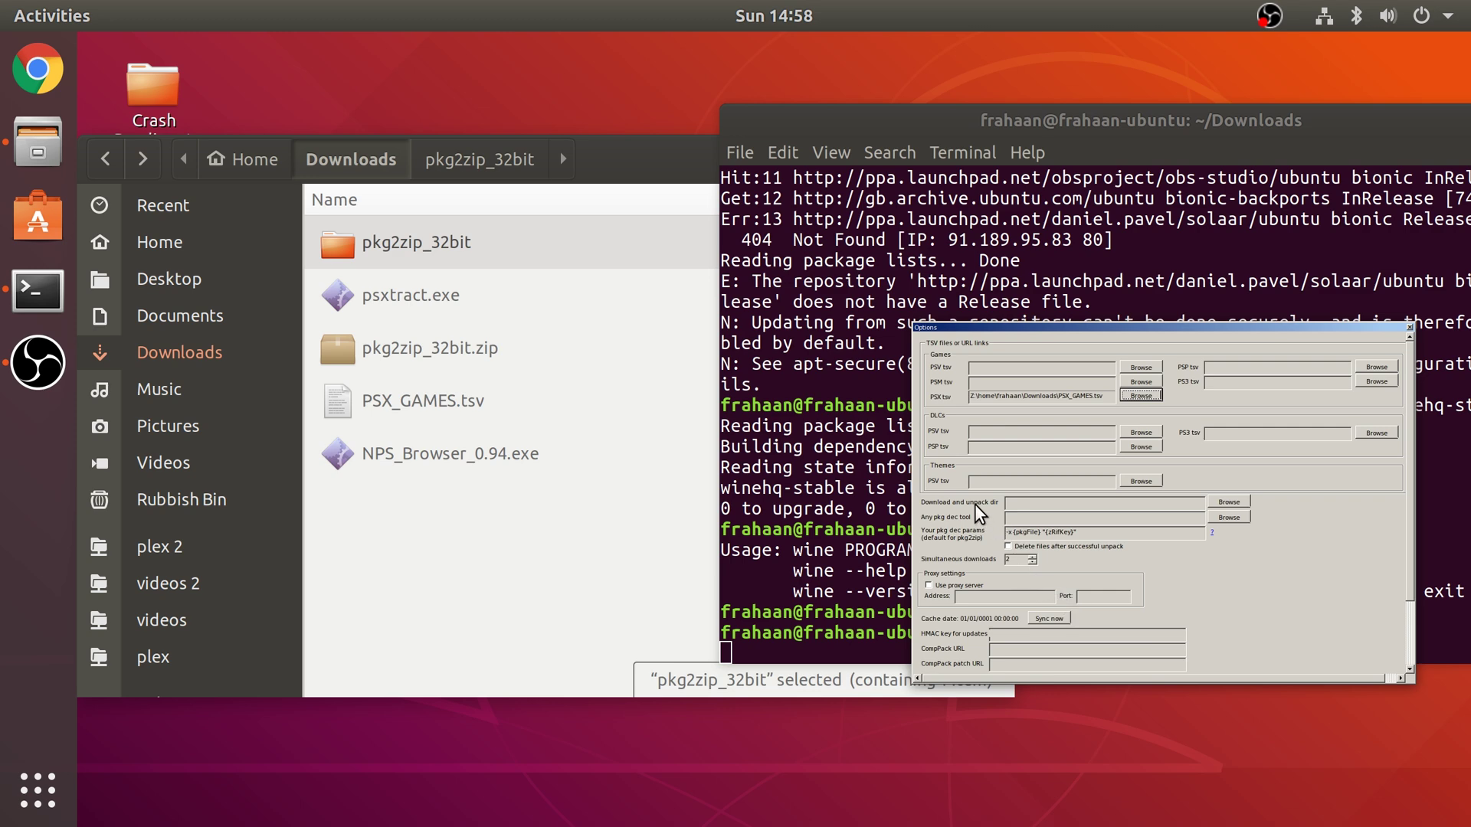
- Browse the folder tree to Downloads as the download and unpack directory
{"action": "left_click", "coordinate": [1247, 502]}
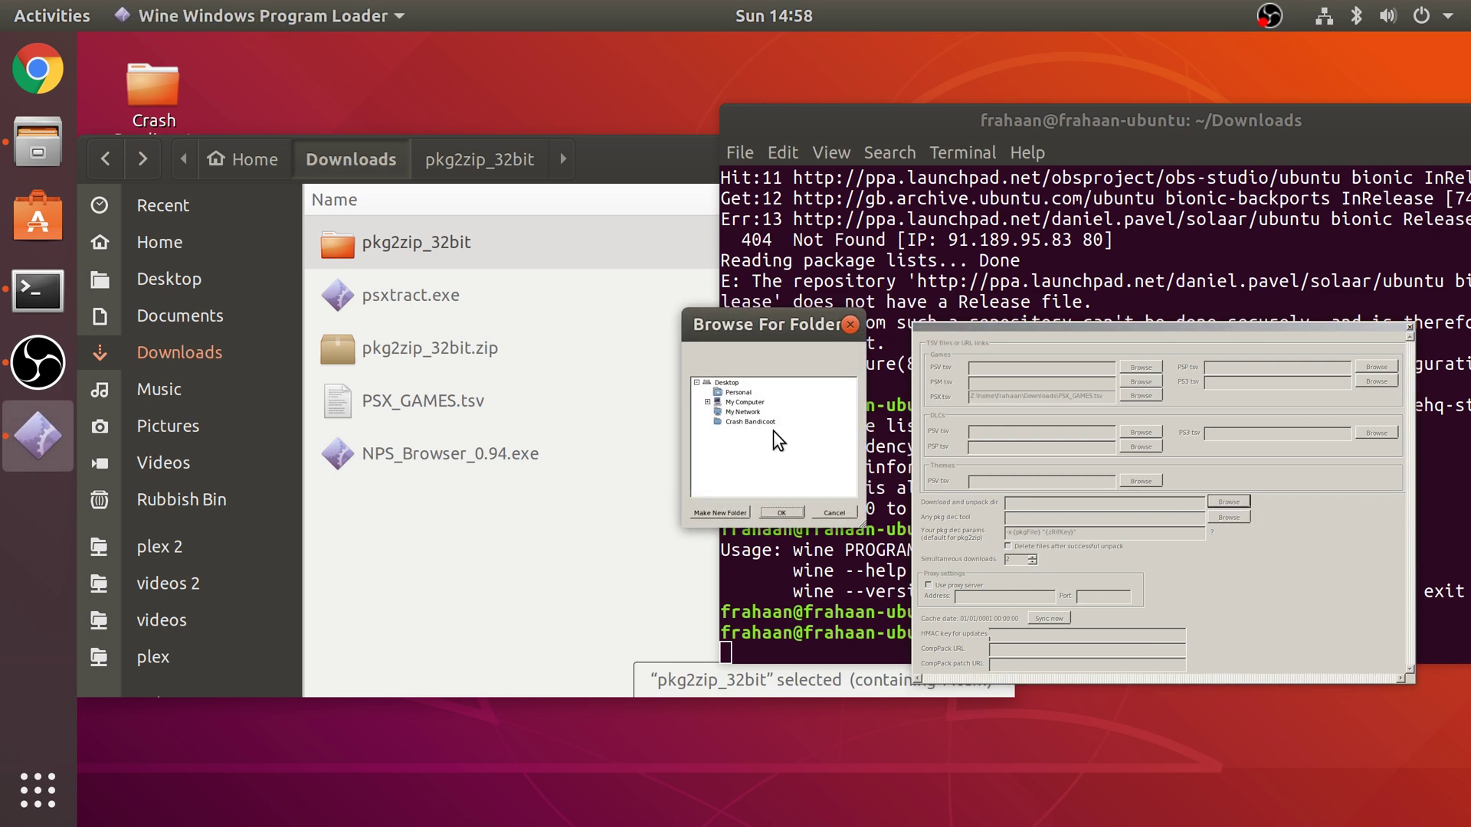
{"action": "left_click", "coordinate": [709, 402]}
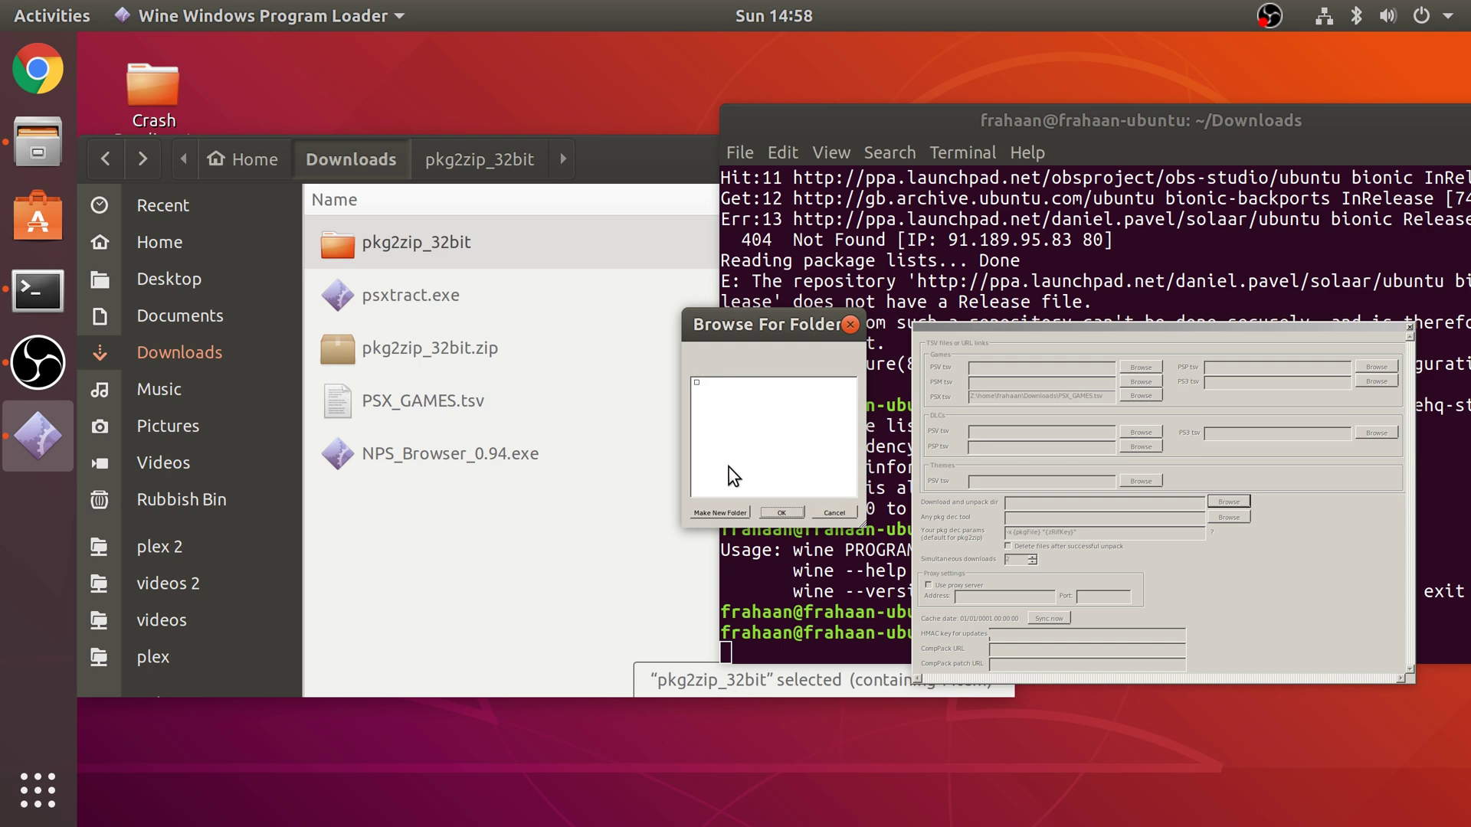
{"action": "scroll", "coordinate": [743, 445], "scroll_direction": "down", "scroll_amount": 2}
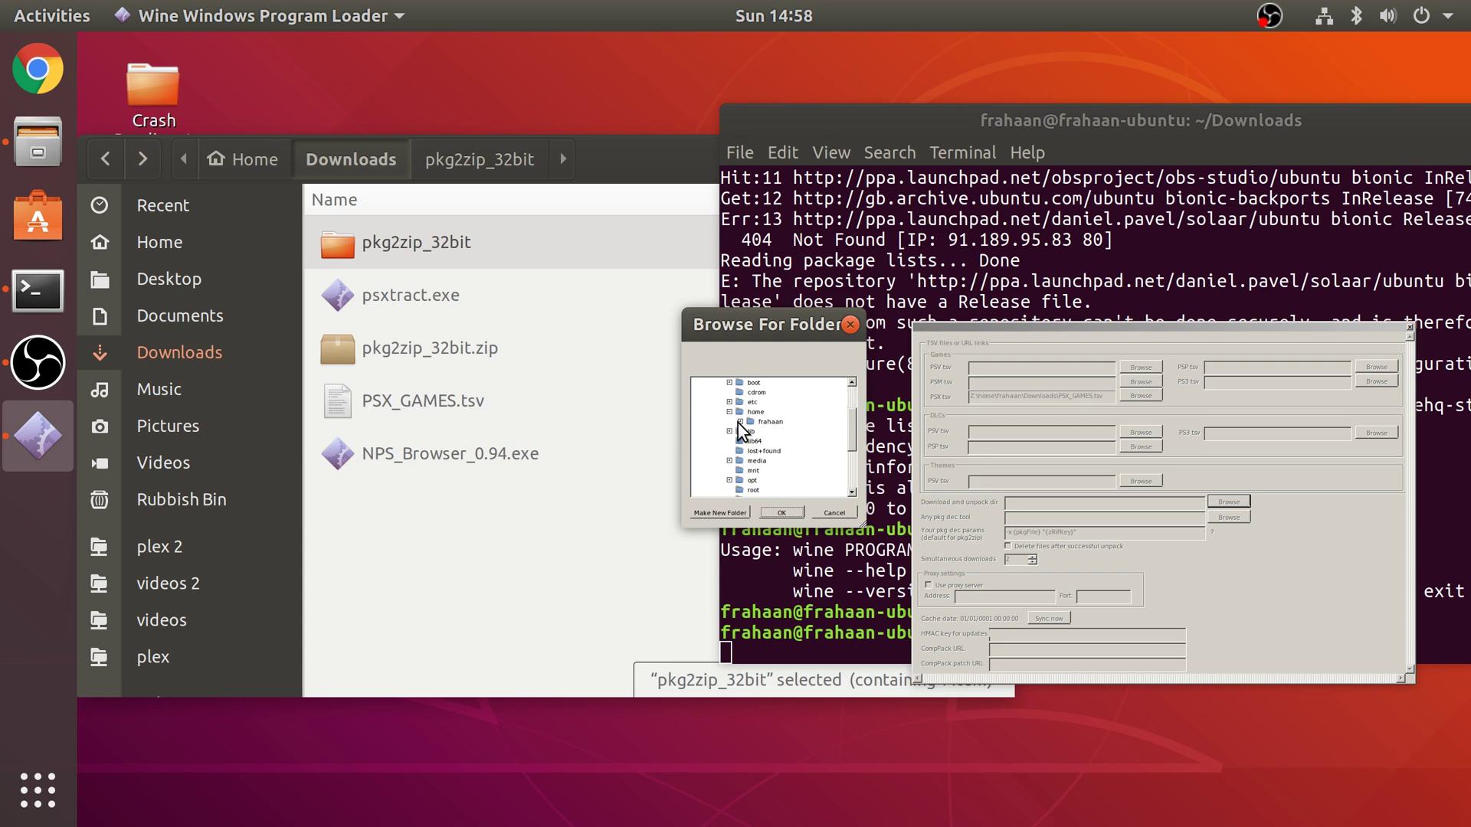
{"action": "left_click", "coordinate": [740, 421]}
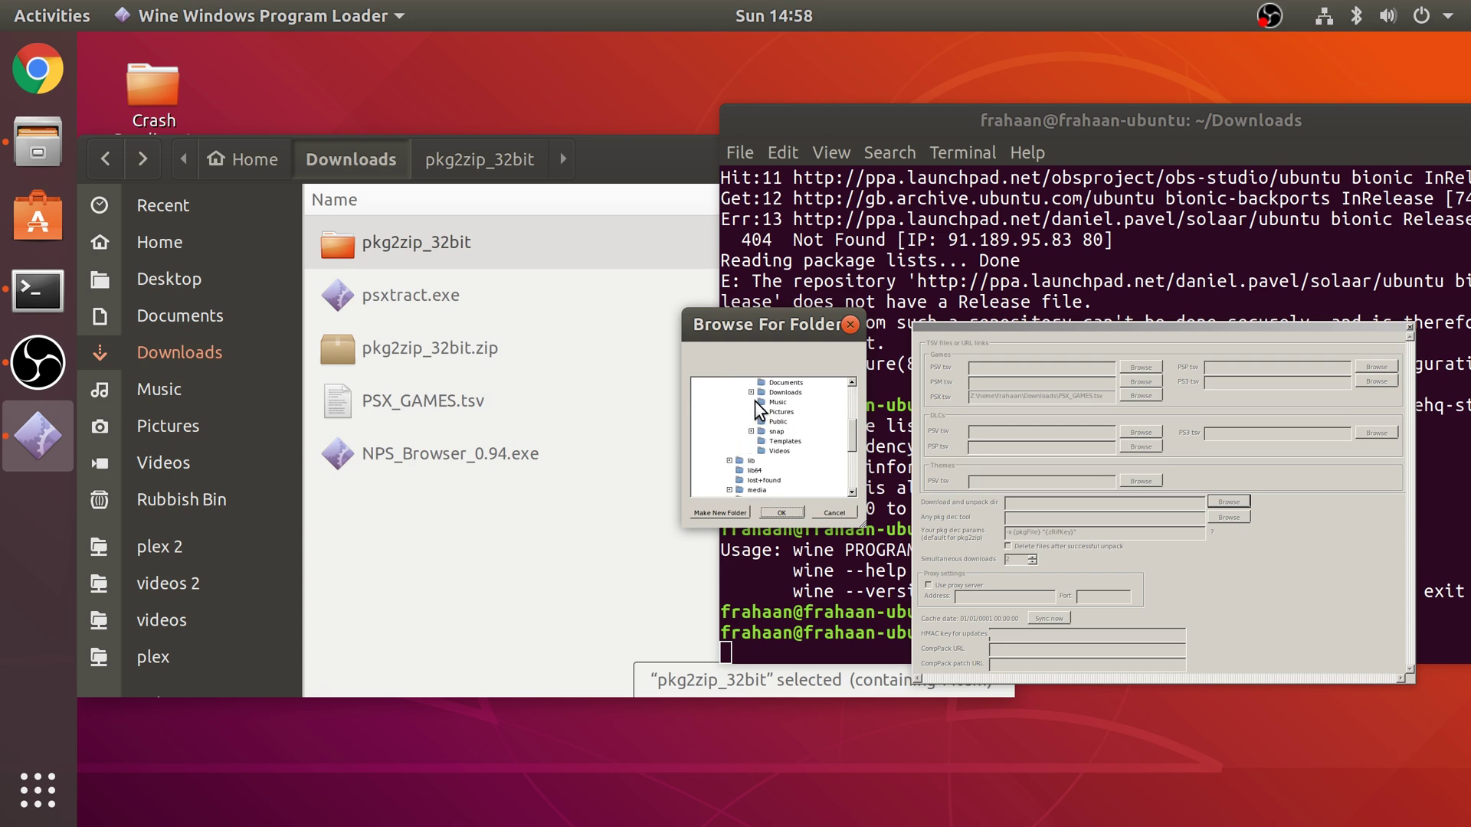
{"action": "left_click", "coordinate": [752, 392]}
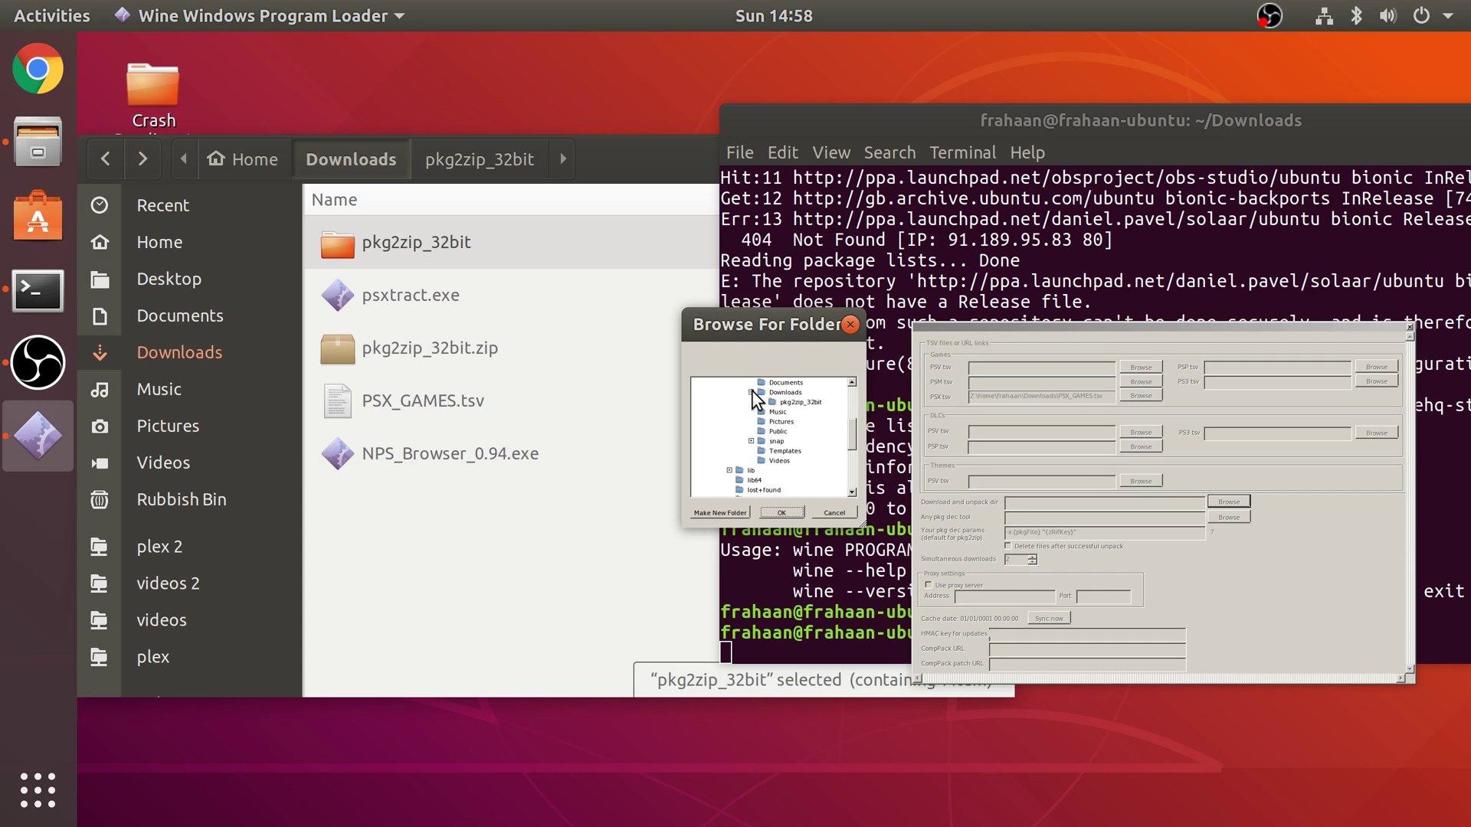
{"action": "left_click", "coordinate": [783, 392]}
- Create a new folder named Files inside Downloads and confirm the folder choice
{"action": "left_click", "coordinate": [738, 513]}
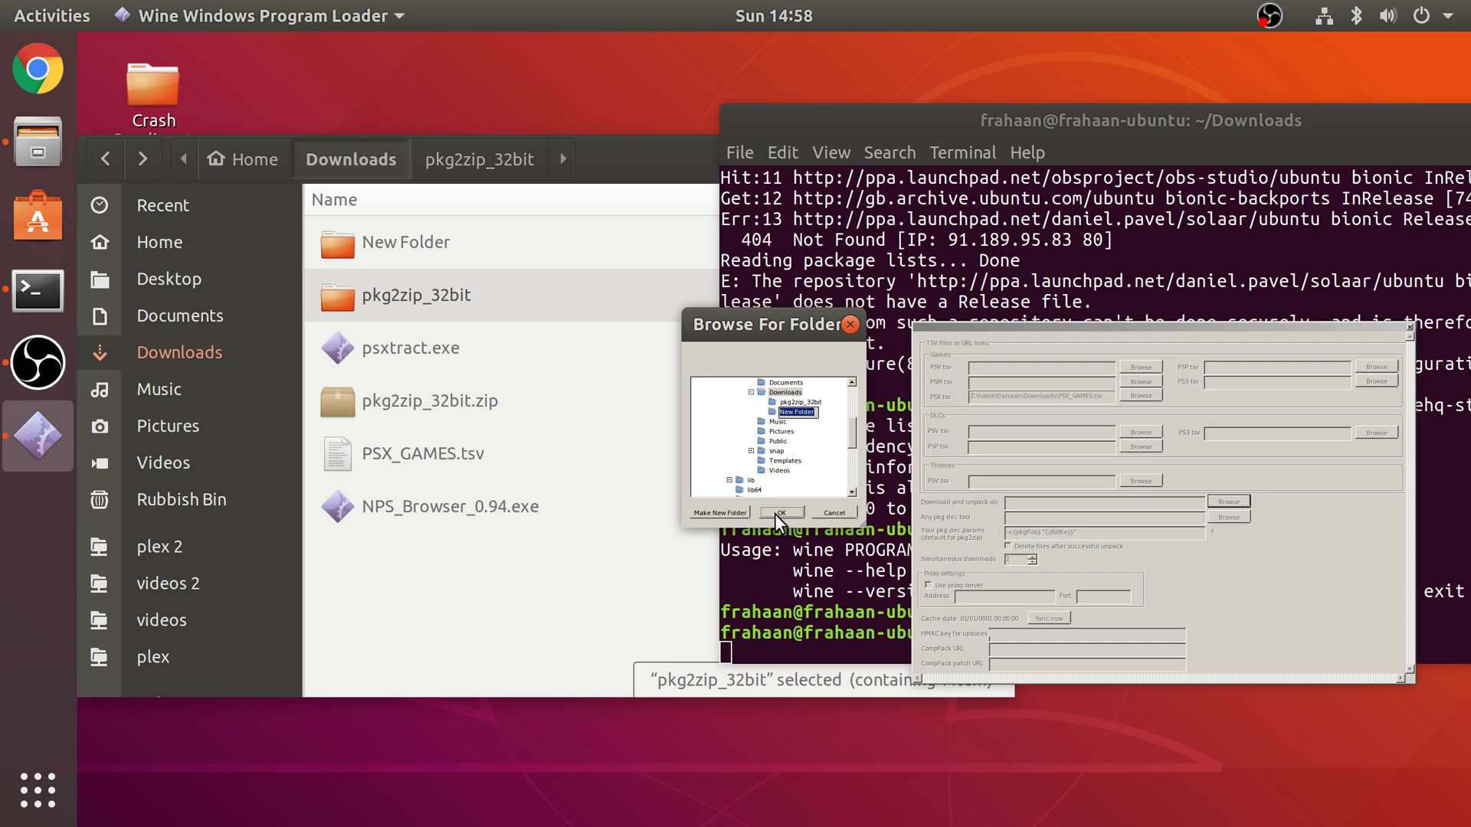
{"action": "type", "text": "Files"}
{"action": "left_click", "coordinate": [777, 509]}
{"action": "left_click", "coordinate": [773, 513]}
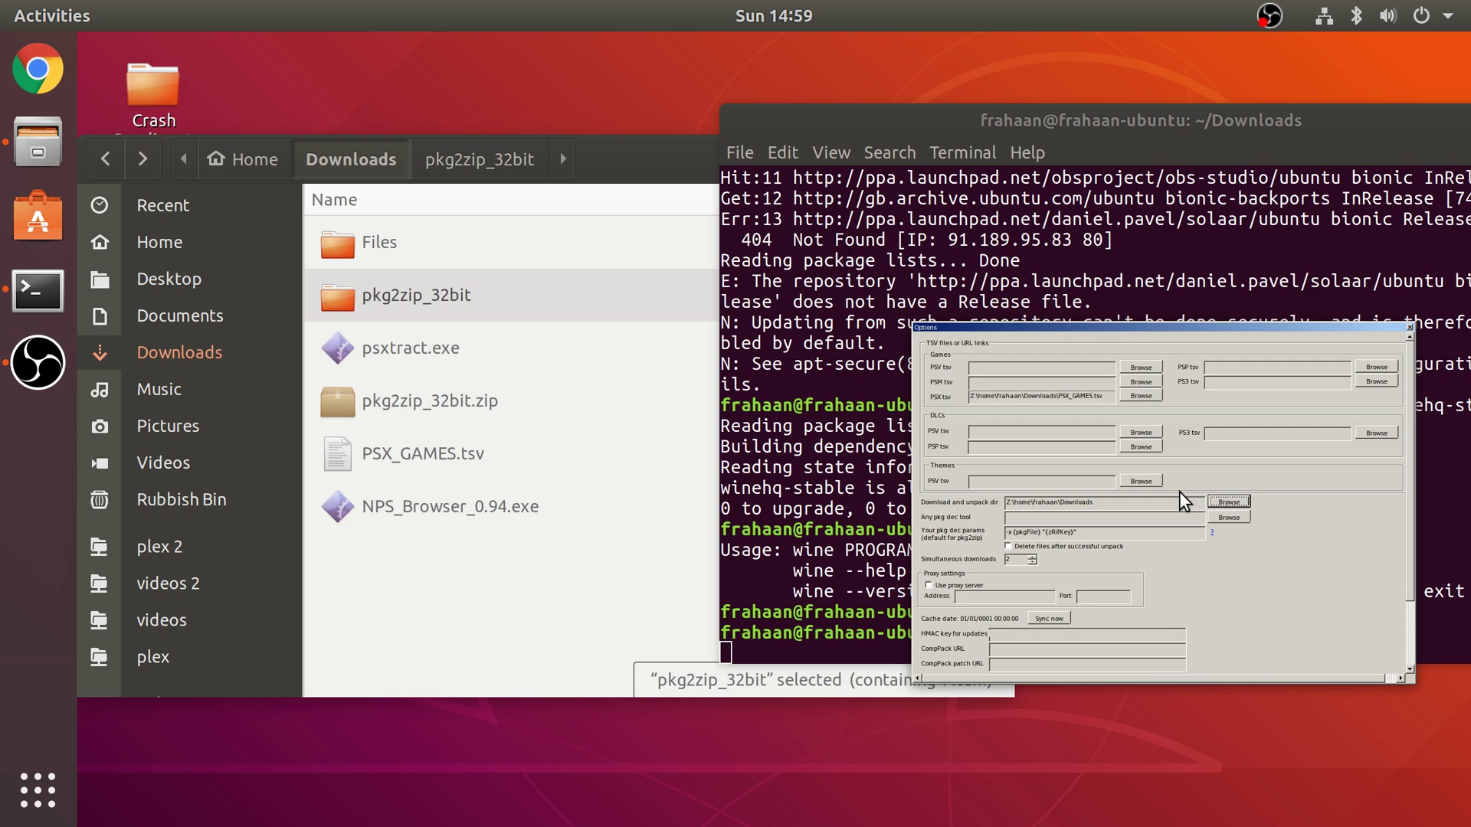
- Set pkg2zip.exe as the pkg dec tool and close the Options dialog
{"action": "left_click", "coordinate": [1153, 505]}
{"action": "left_click", "coordinate": [1224, 517]}
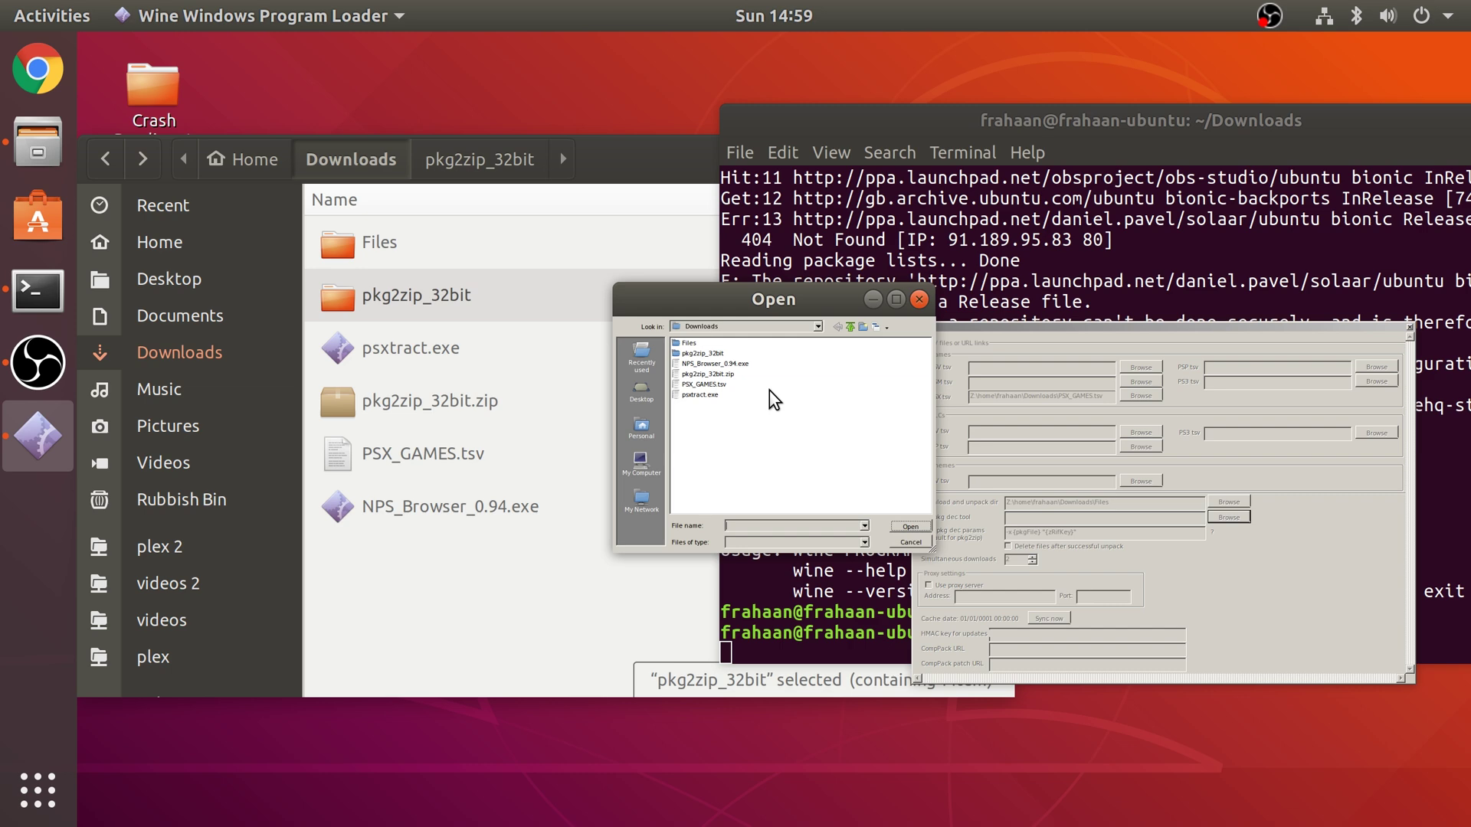
{"action": "double_click", "coordinate": [702, 343]}
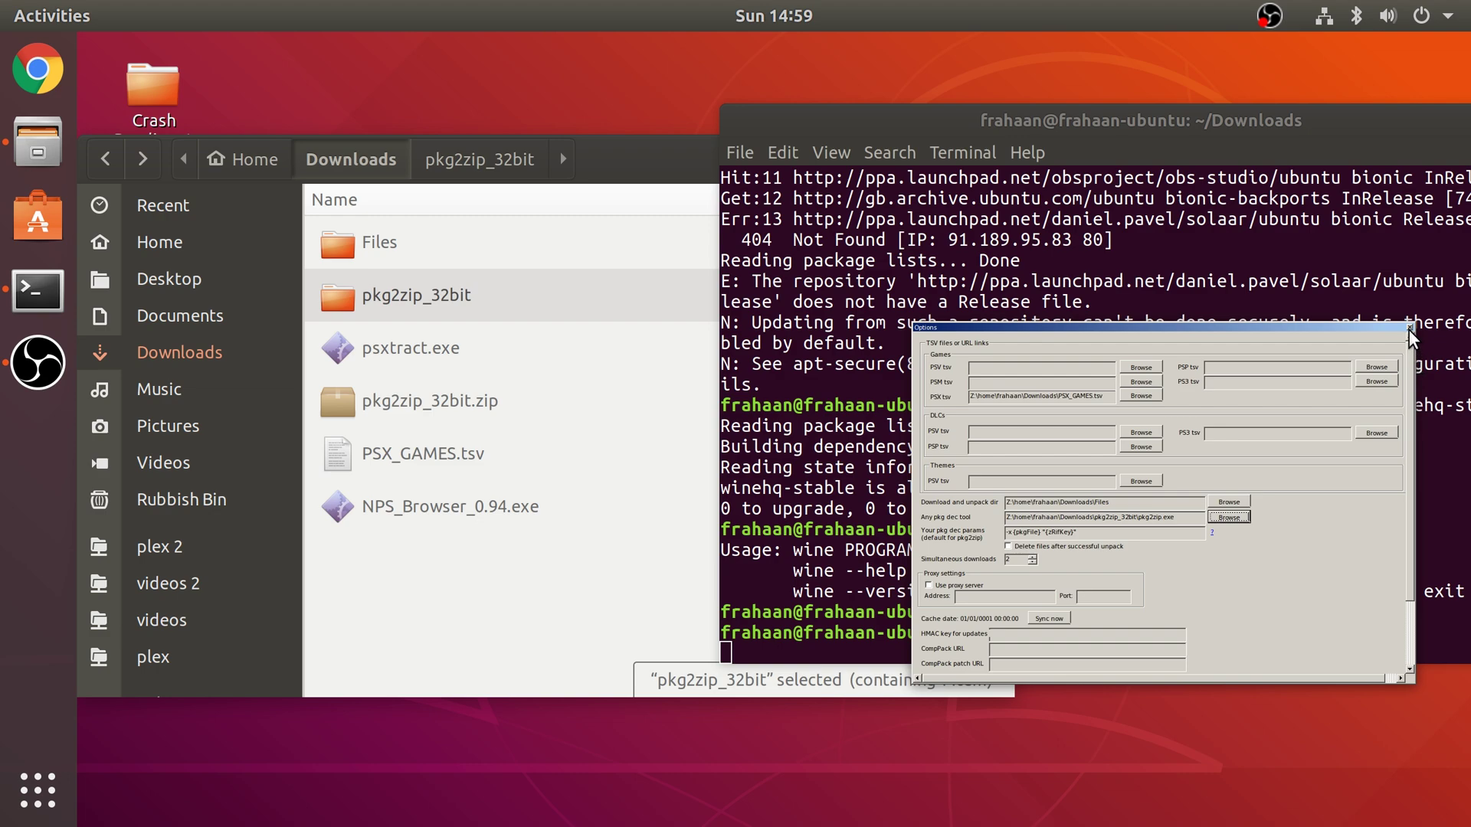
{"action": "left_click", "coordinate": [1409, 328]}
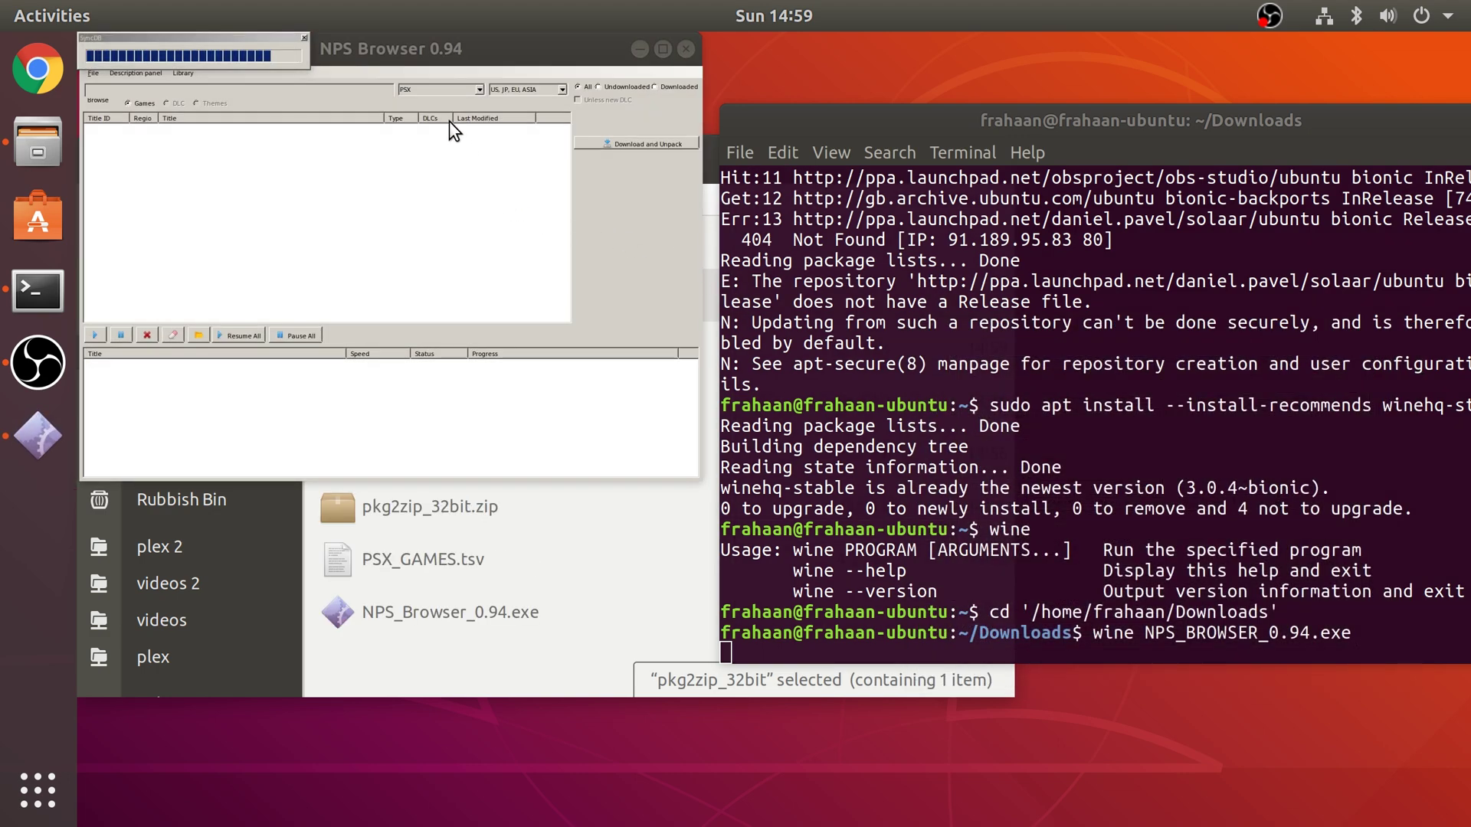
- Refresh NPS Browser's game cache using Sync cache
{"action": "left_click_drag", "start_coordinate": [439, 60], "coordinate": [953, 269]}
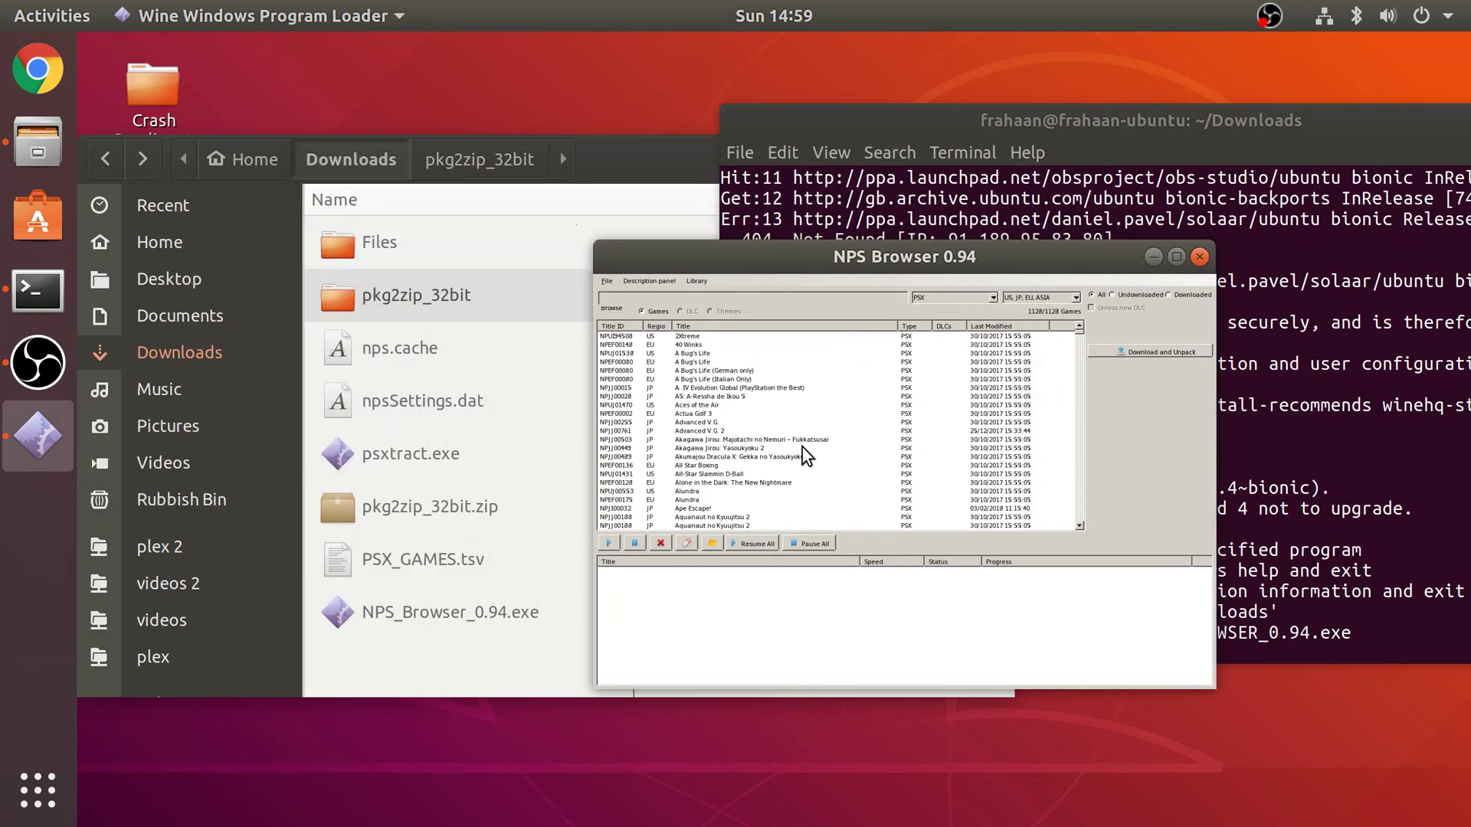
{"action": "left_click", "coordinate": [606, 282]}
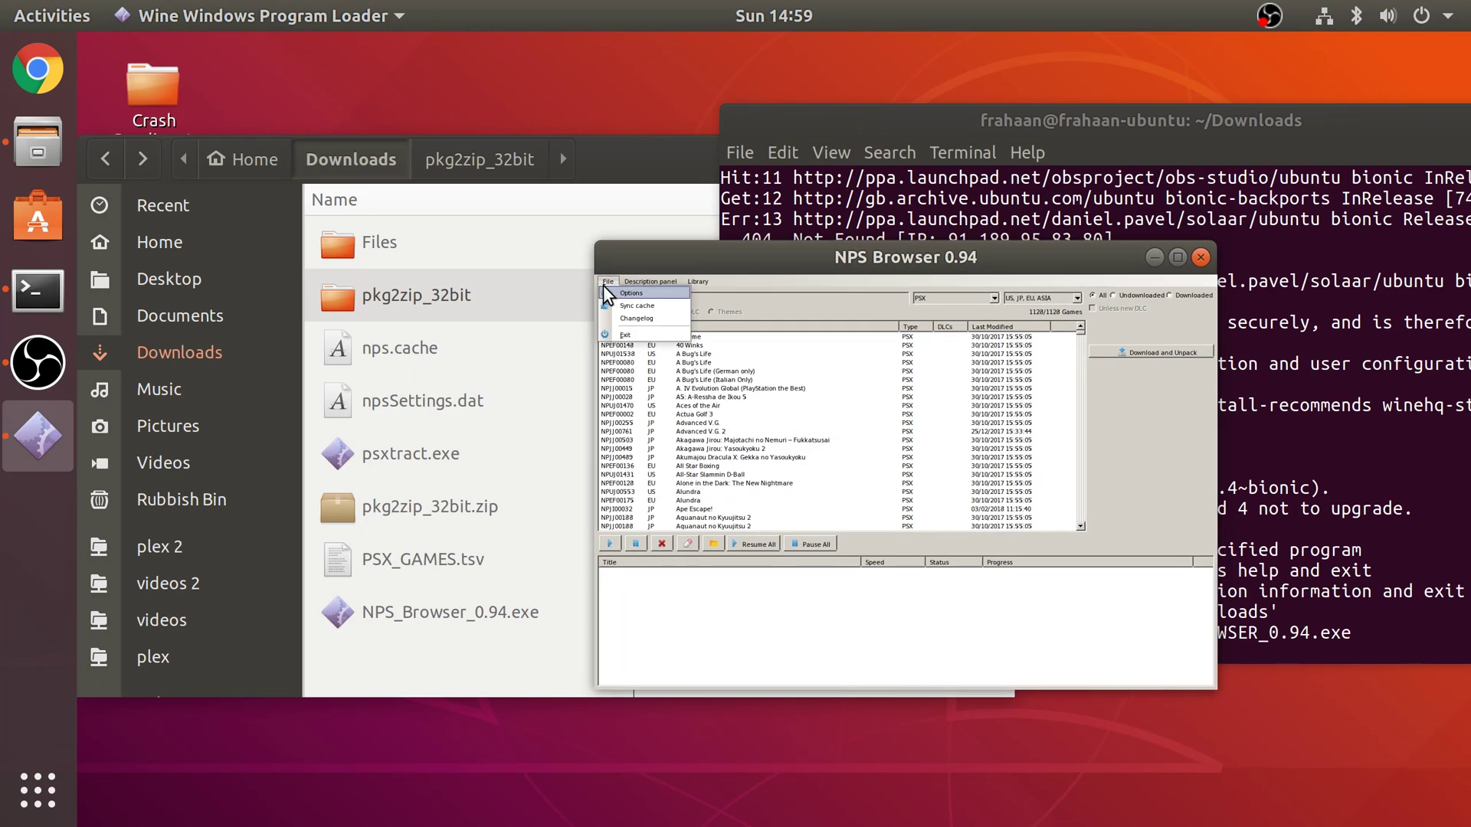
{"action": "left_click", "coordinate": [633, 305]}
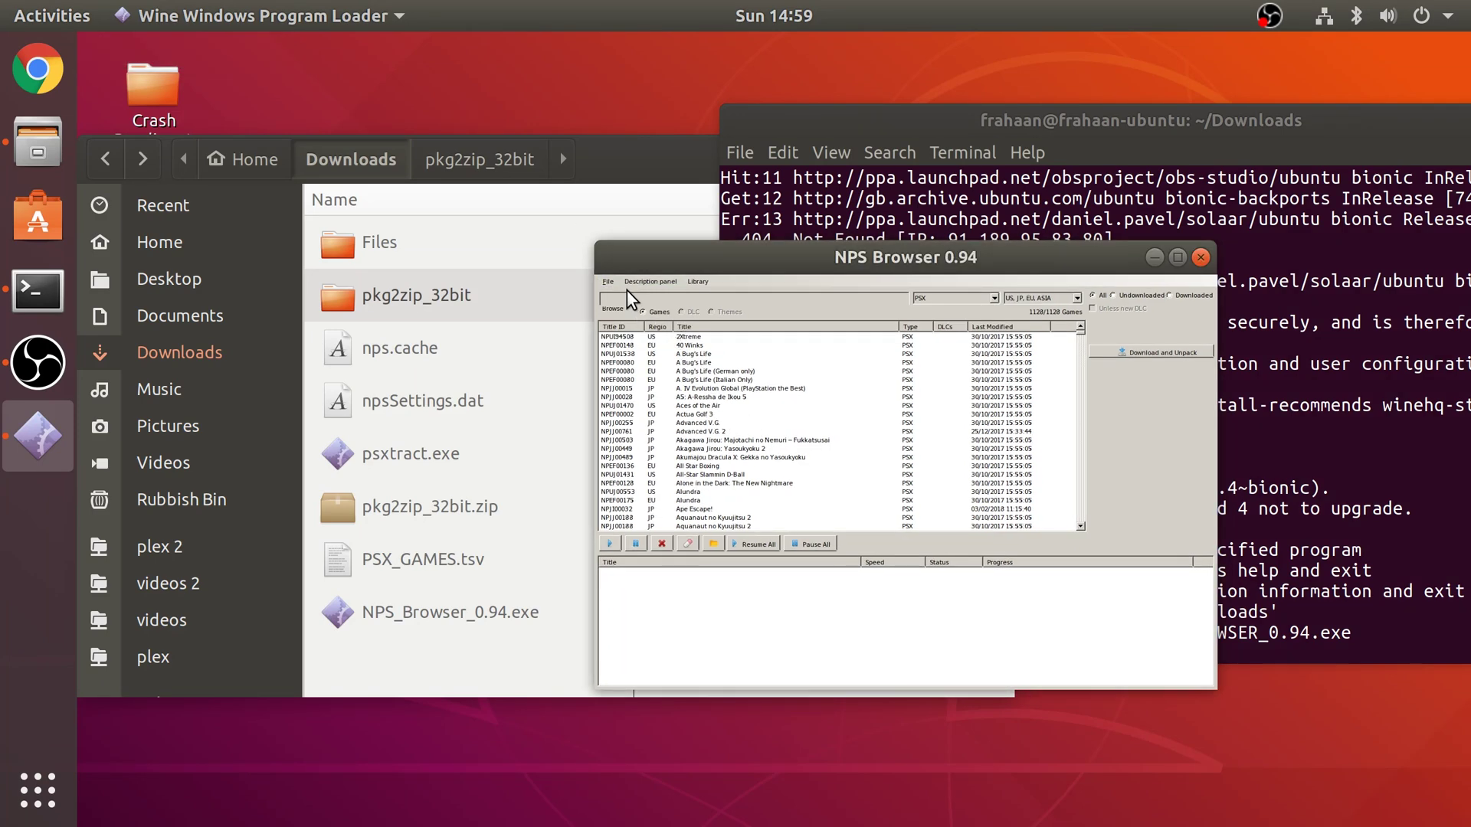
{"action": "left_click", "coordinate": [615, 287]}
{"action": "left_click", "coordinate": [633, 305]}
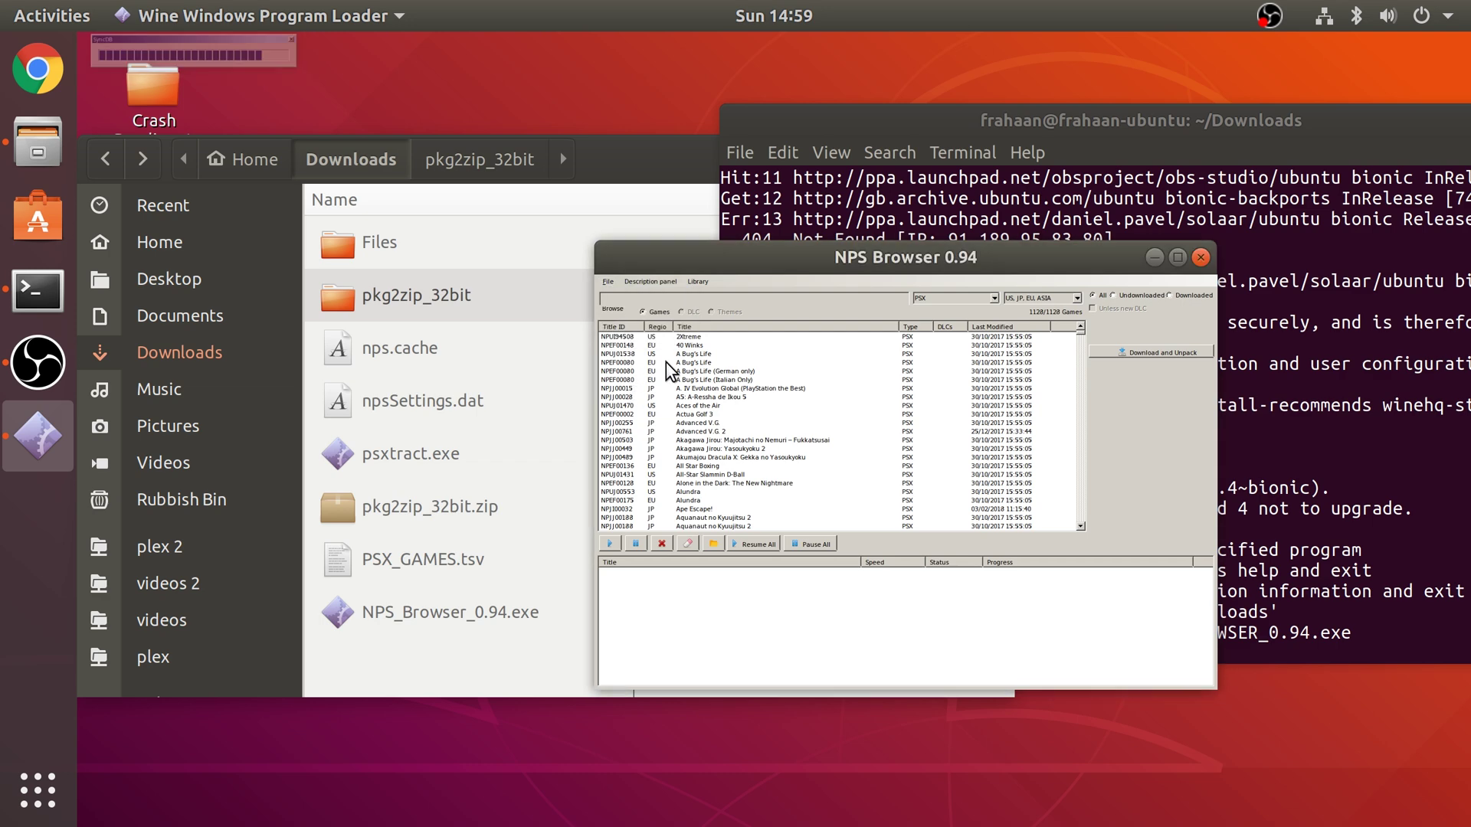
- Keep the PSX and all-region filters, search 'cras', and select NPEE00014 Crash Bandicoot 3: Warped
{"action": "left_click", "coordinate": [962, 301]}
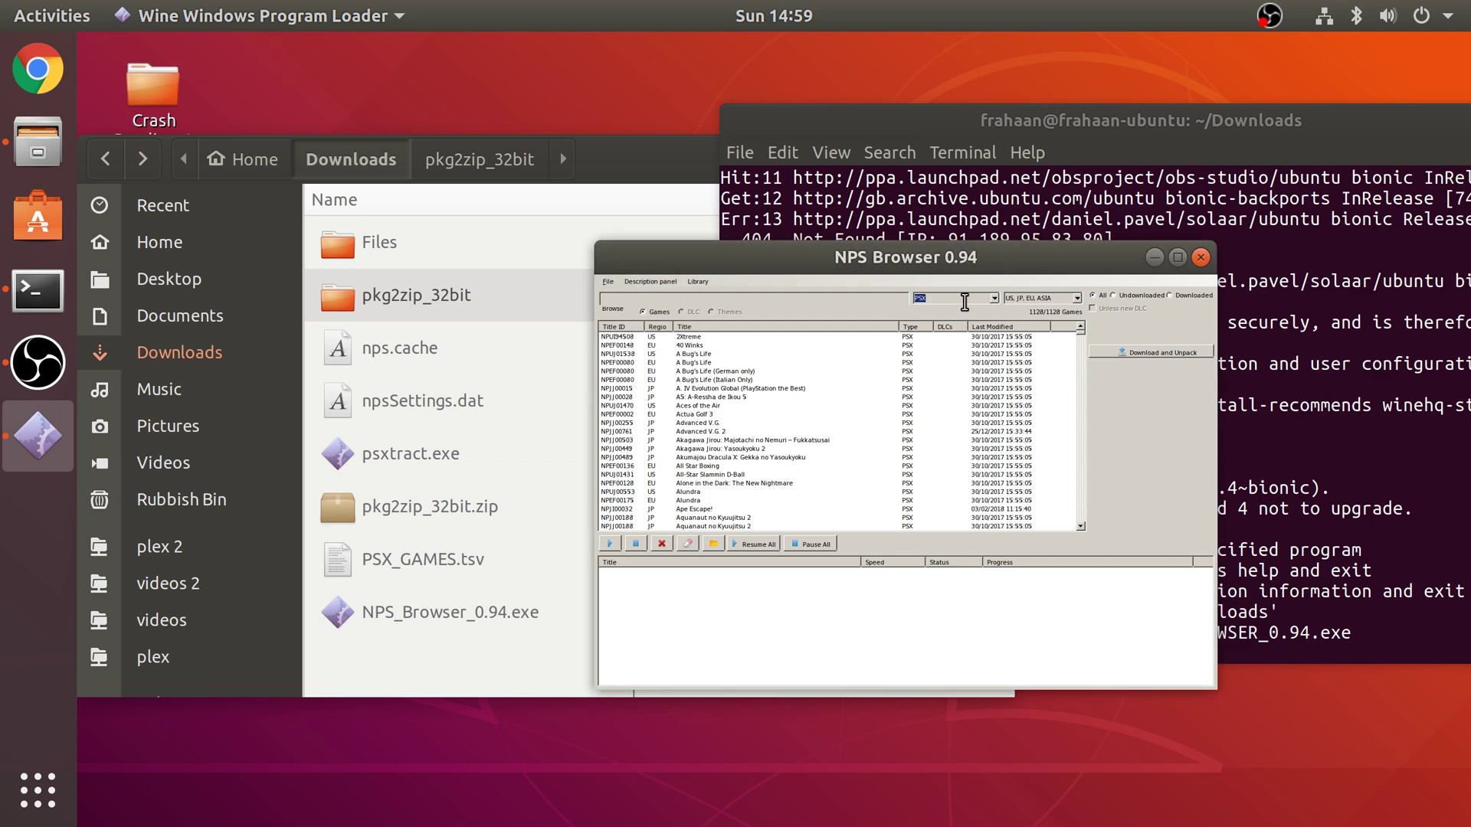
{"action": "left_click", "coordinate": [1078, 297]}
{"action": "left_click", "coordinate": [810, 294]}
{"action": "type", "text": "crash"}
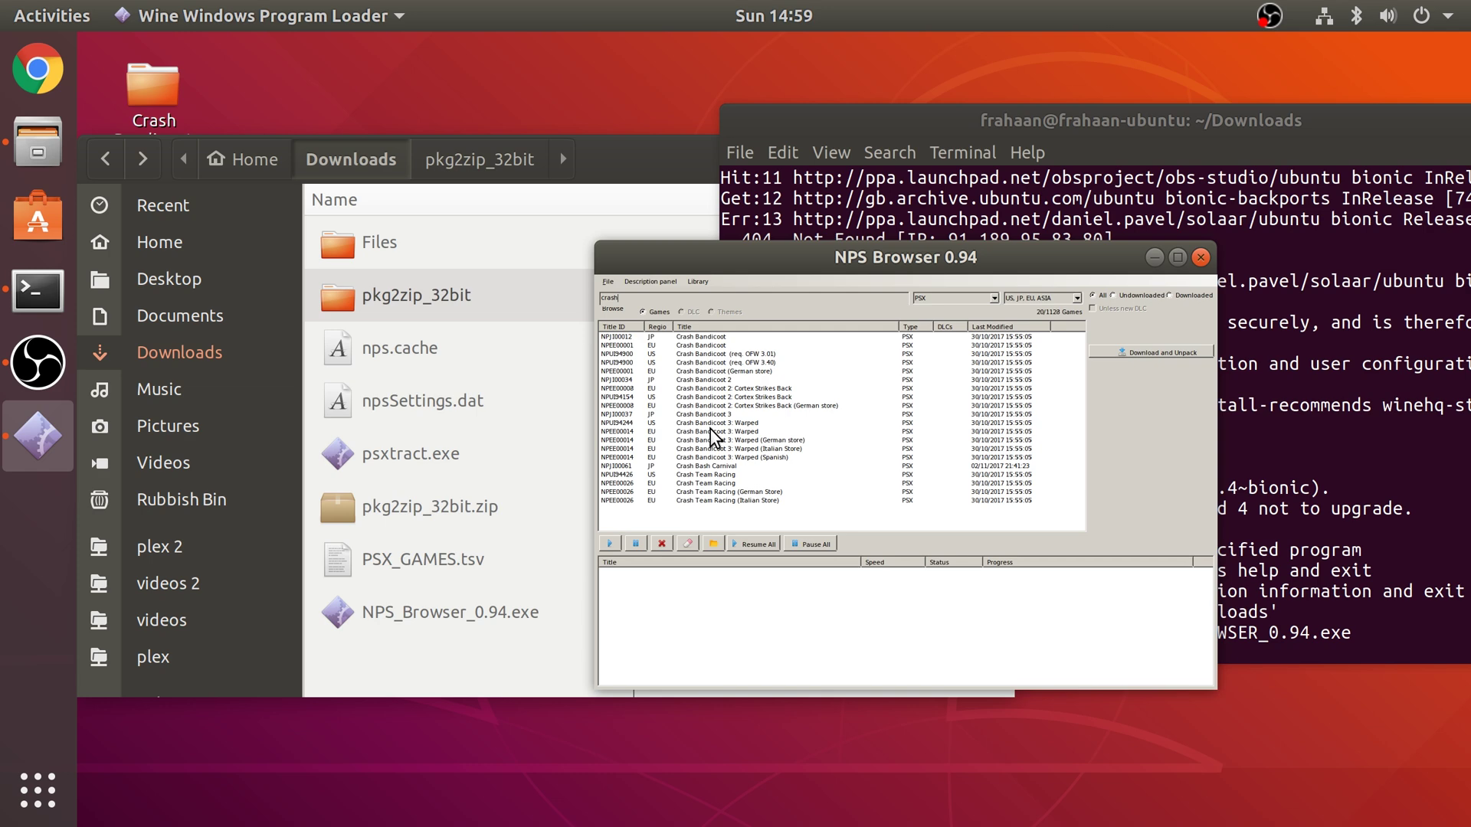
{"action": "left_click", "coordinate": [710, 431]}
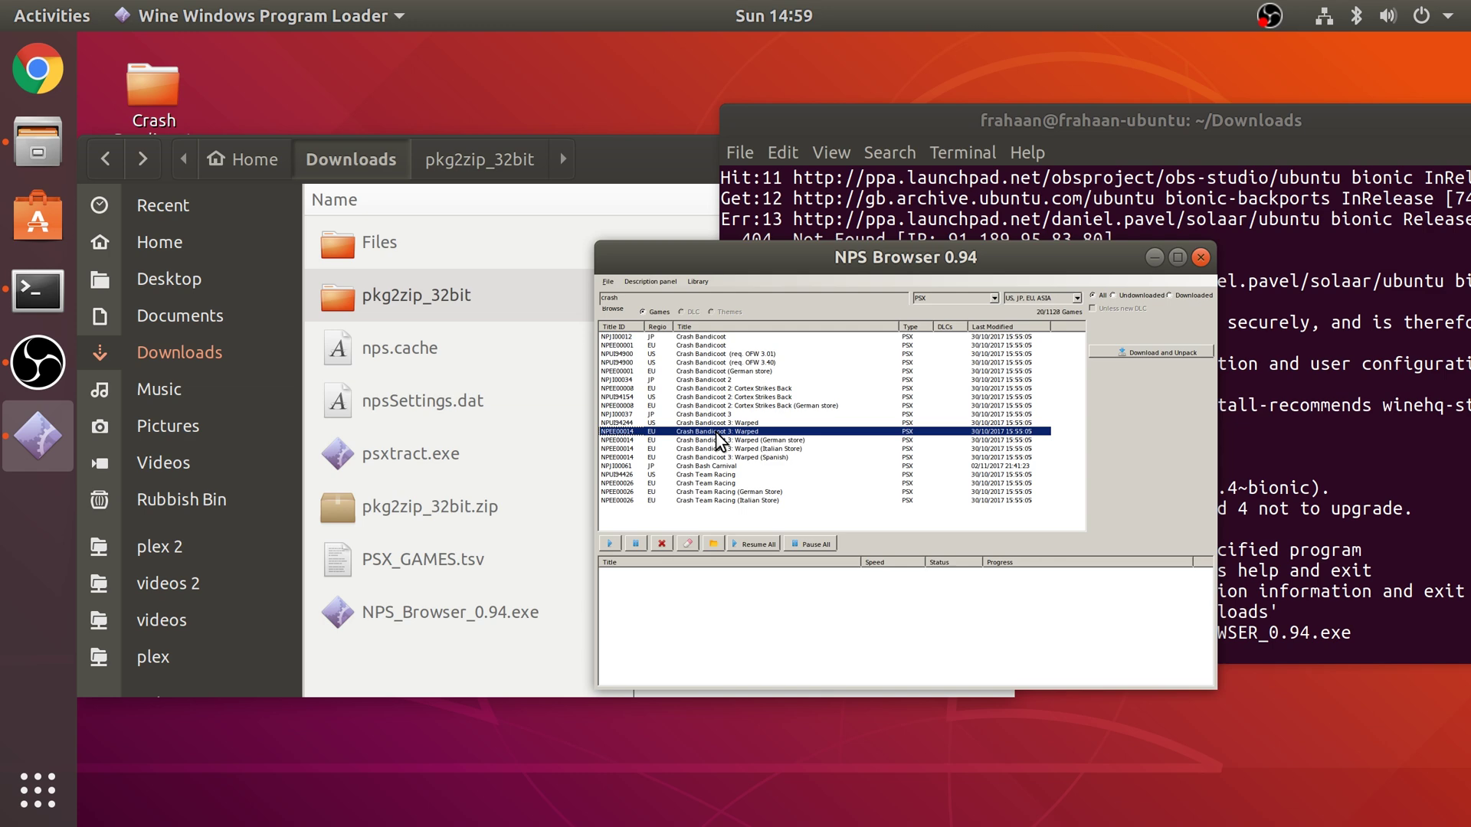
- Download and unpack the game, close NPS Browser, Ctrl+C its terminal process, and select psxtract.exe
{"action": "left_click", "coordinate": [1140, 351]}
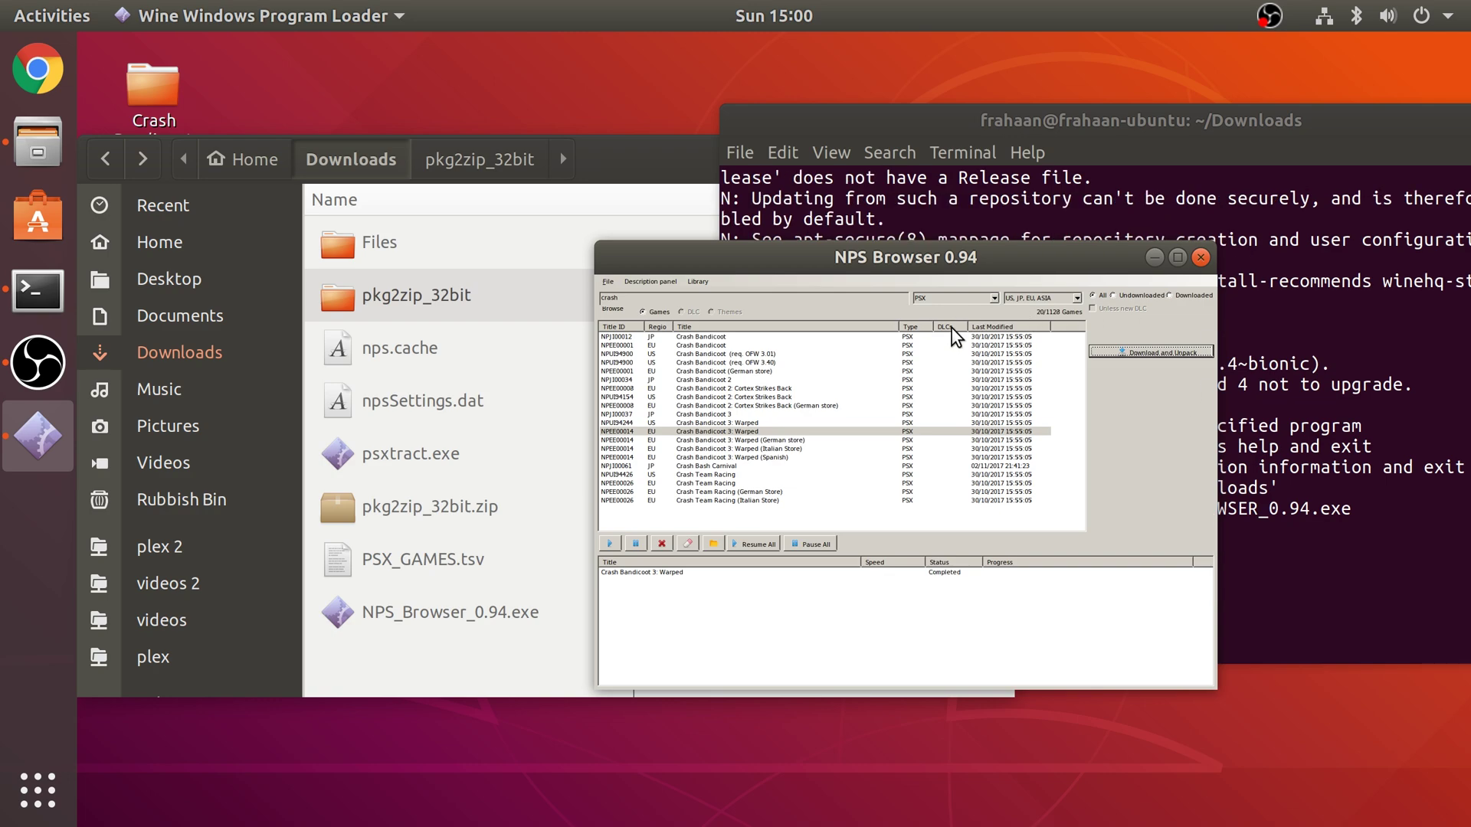
{"action": "left_click_drag", "start_coordinate": [939, 265], "coordinate": [1134, 402]}
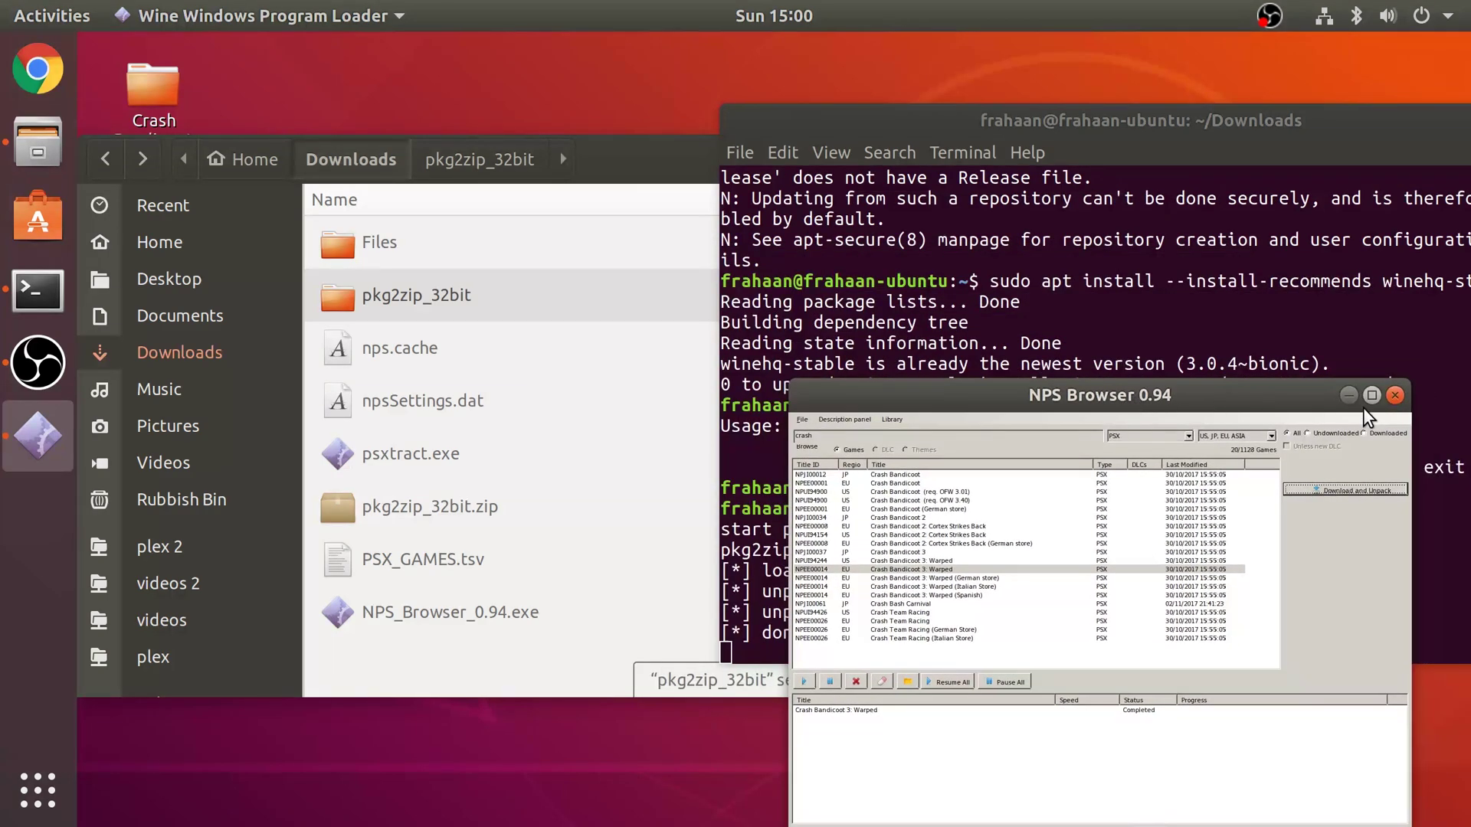
{"action": "left_click", "coordinate": [1394, 396]}
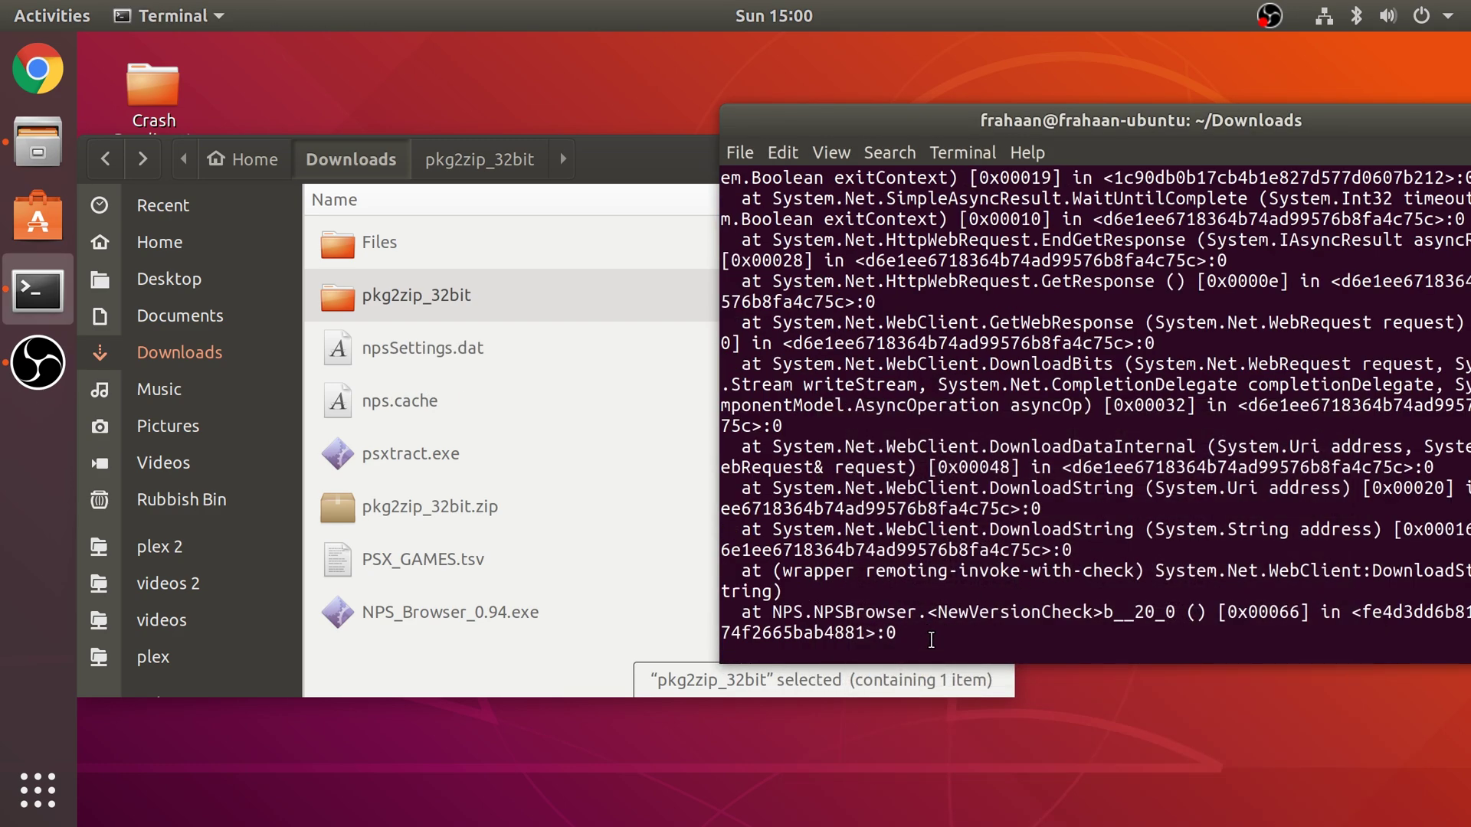
{"action": "key", "text": "ctrl+c"}
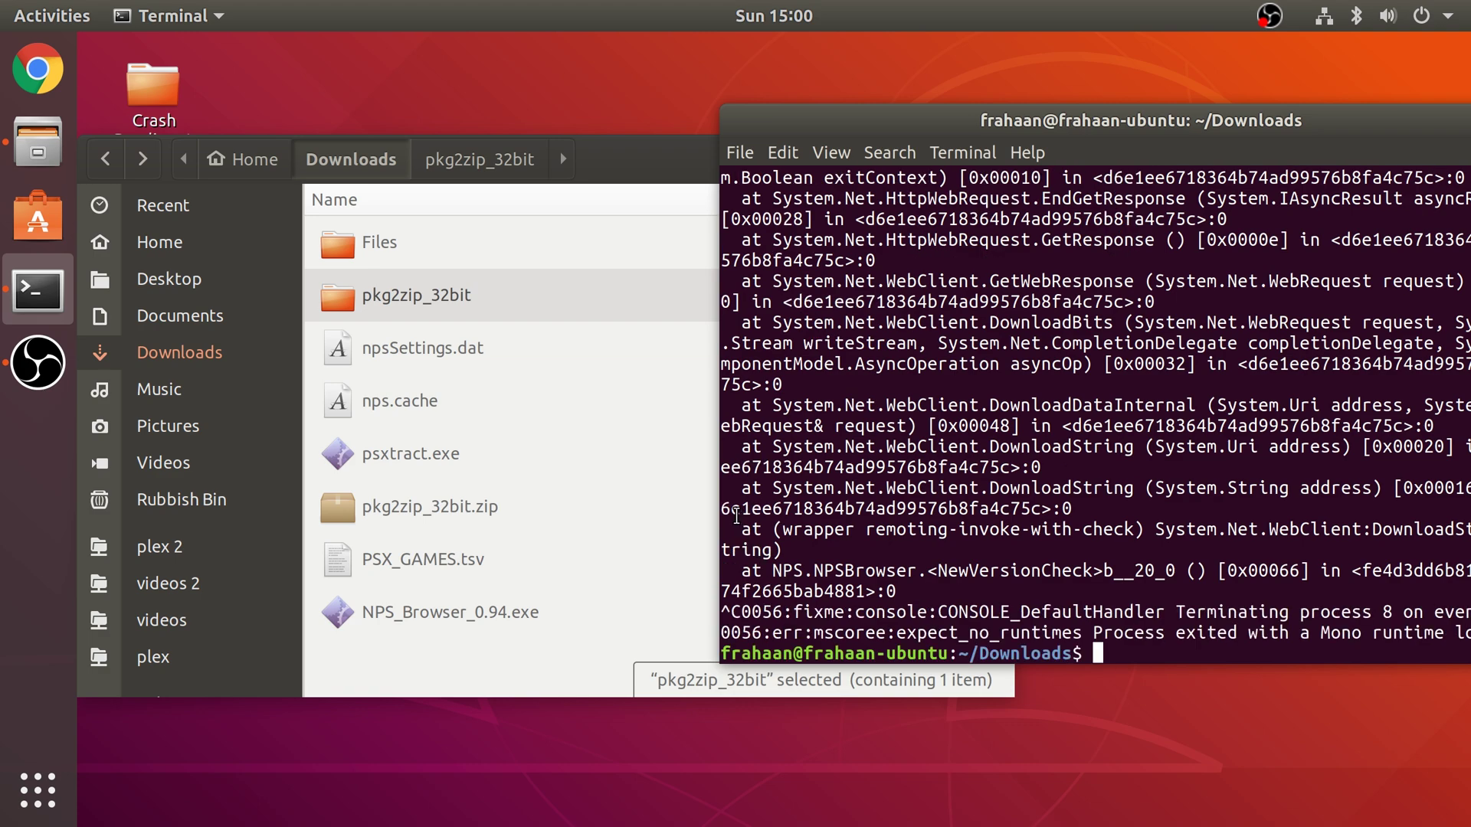
{"action": "left_click", "coordinate": [439, 460]}
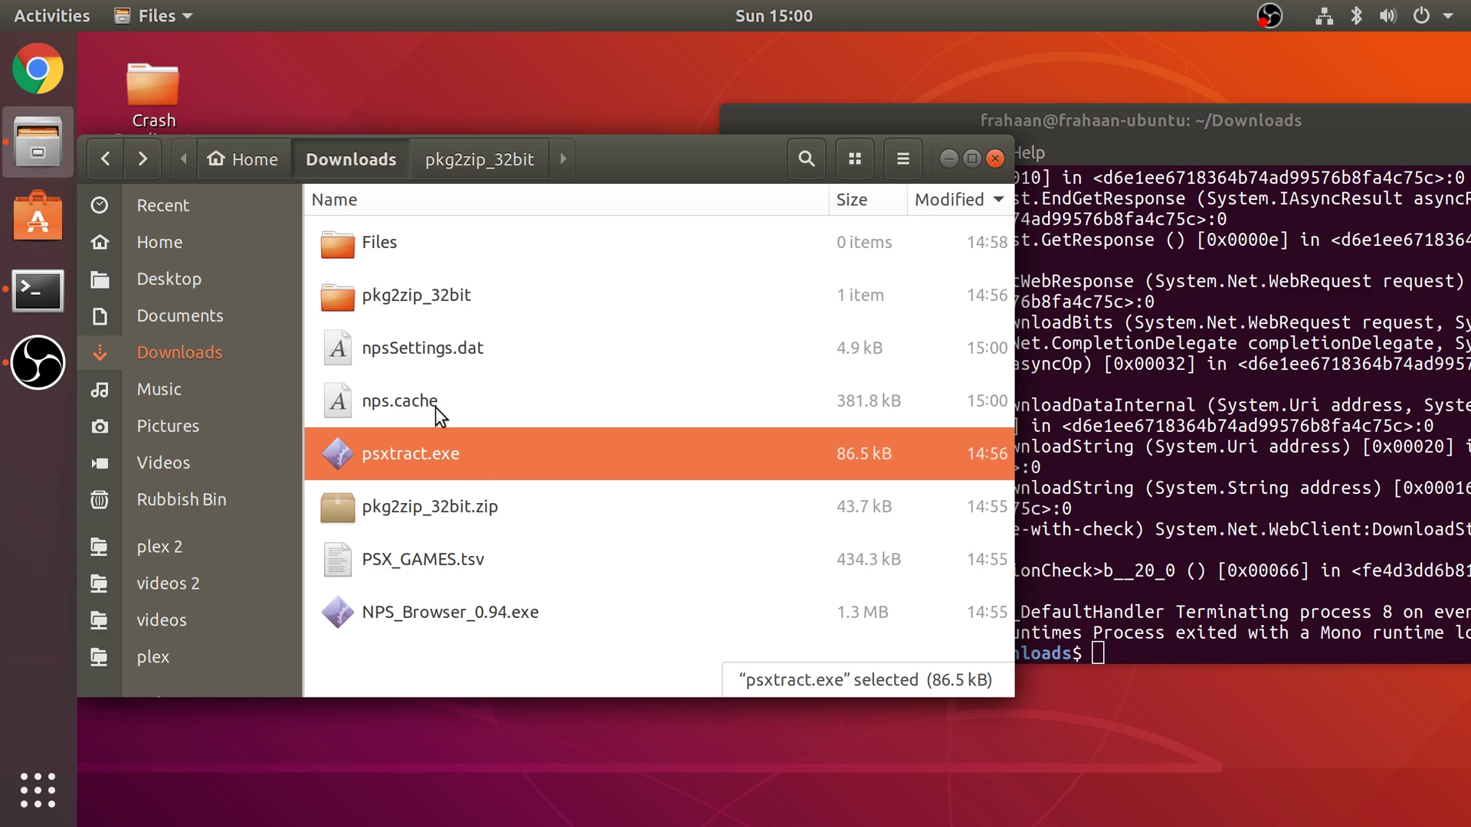
- Paste psxtract.exe into Files/pspemu/PSP/GAME/NPEE00014 beside EBOOT.PBP, then return to GAME
{"action": "double_click", "coordinate": [354, 251]}
{"action": "double_click", "coordinate": [355, 249]}
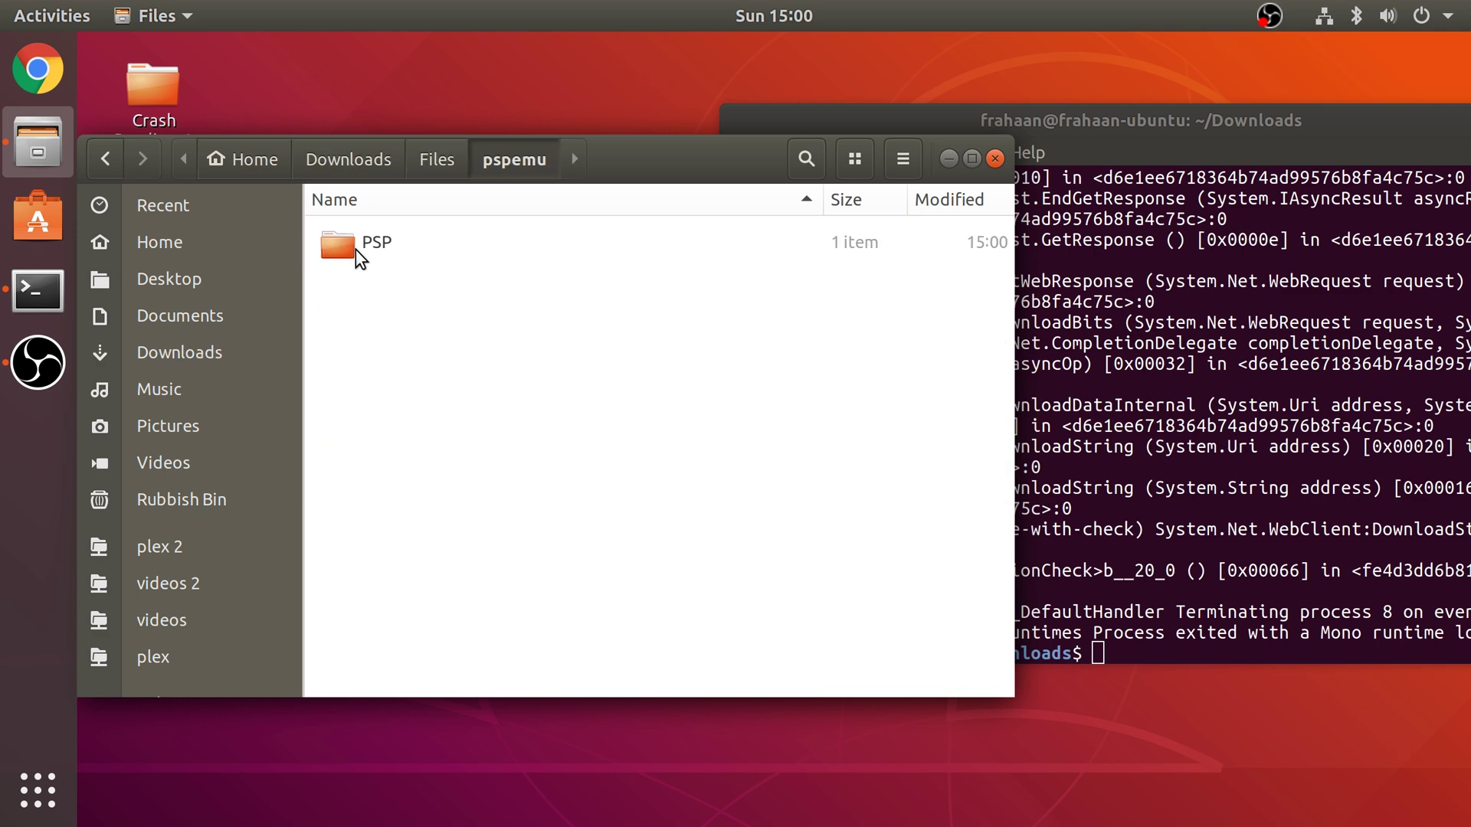
{"action": "double_click", "coordinate": [356, 250]}
{"action": "left_click", "coordinate": [355, 250]}
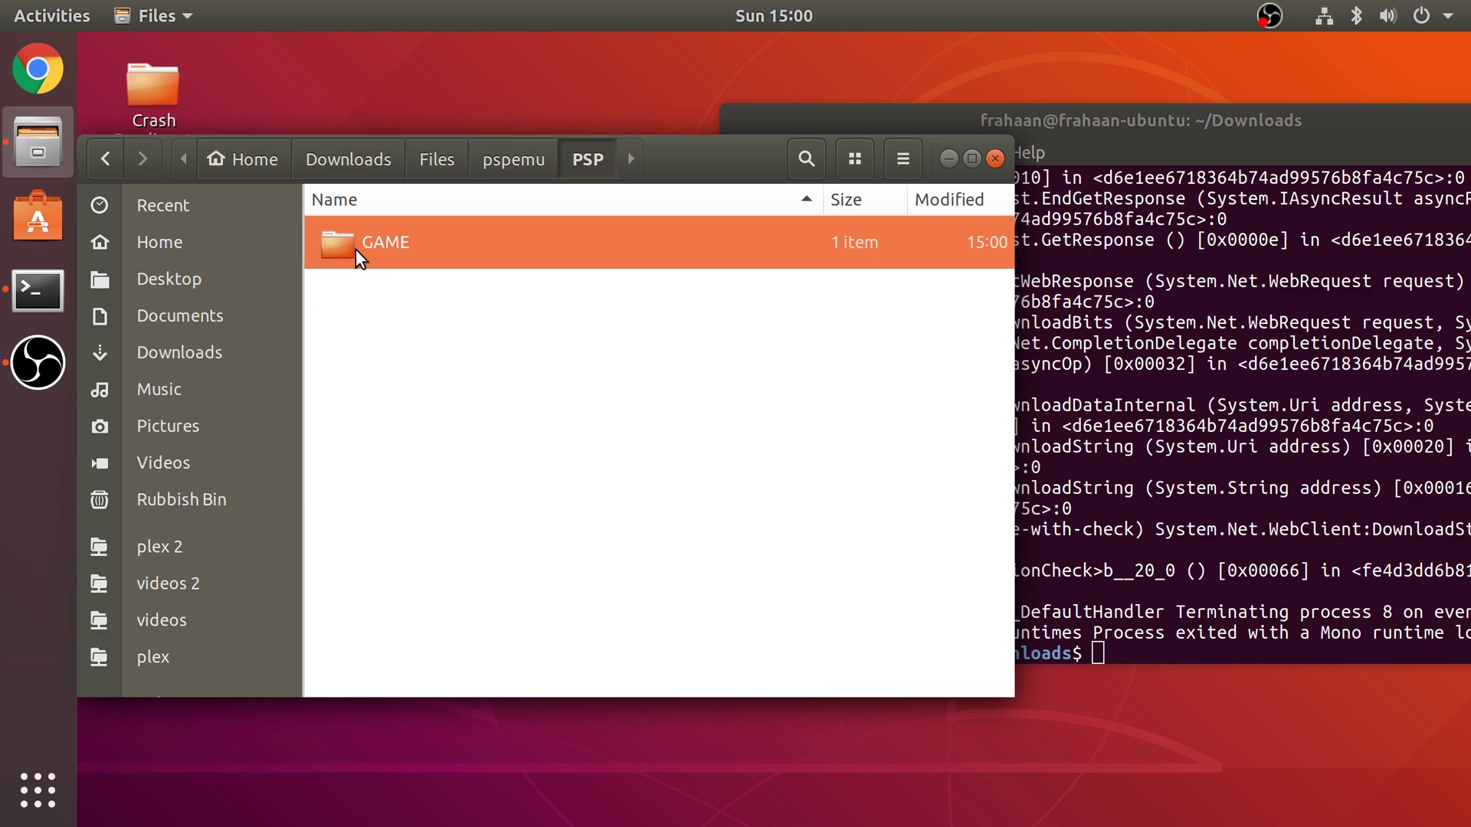
{"action": "double_click", "coordinate": [355, 250]}
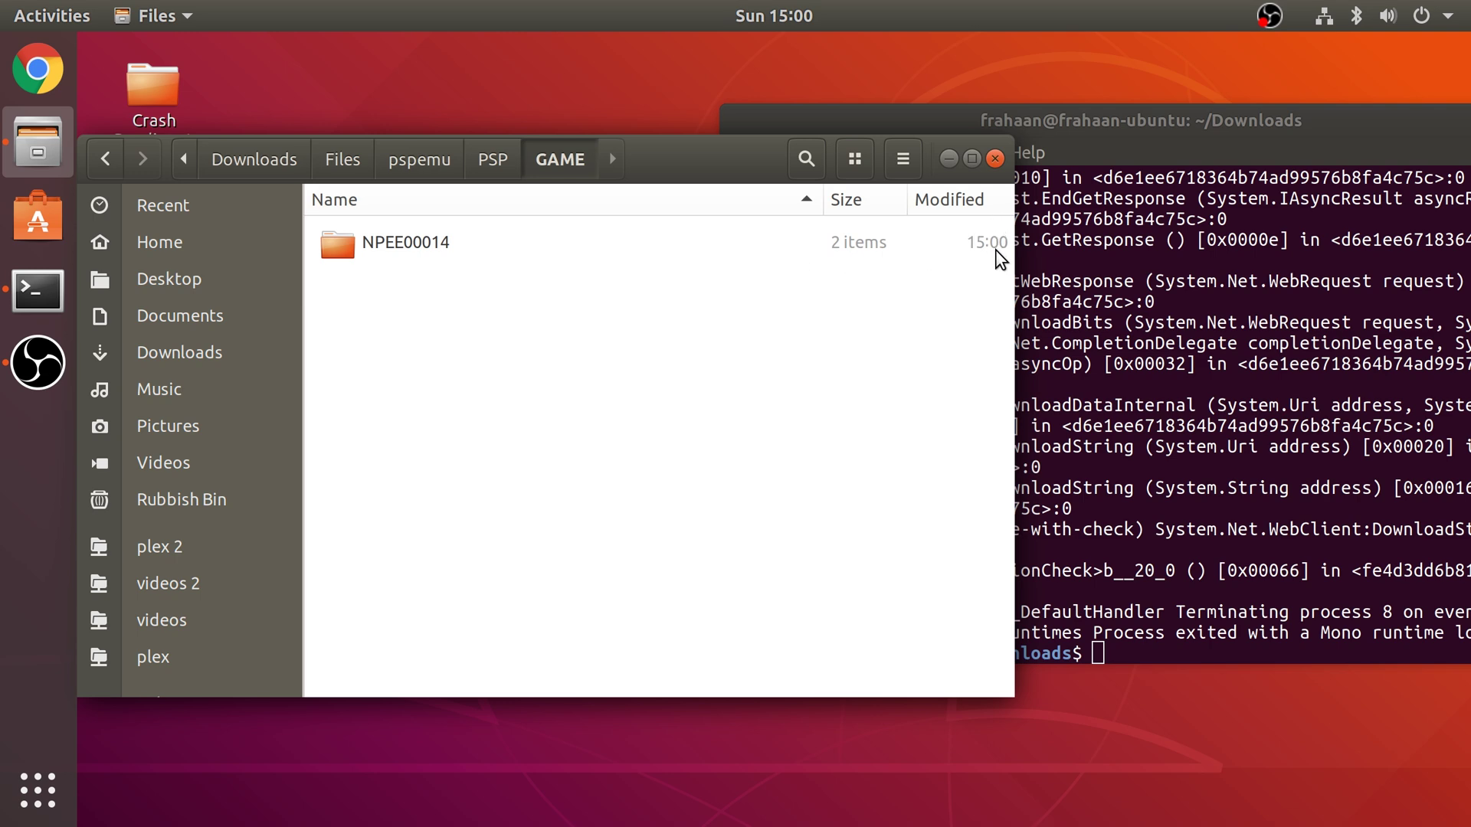
{"action": "double_click", "coordinate": [476, 239]}
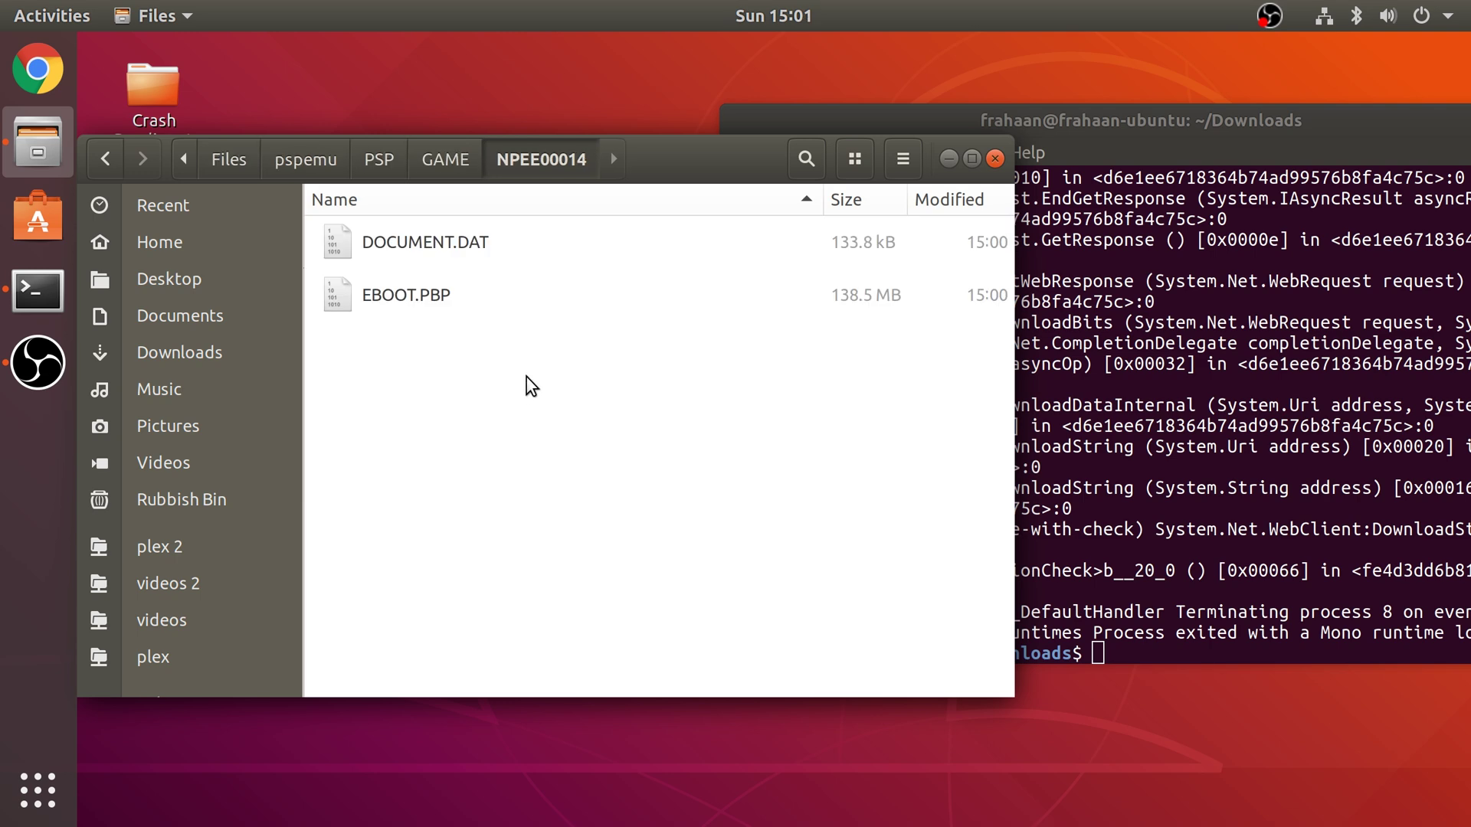
{"action": "key", "text": "ctrl+v"}
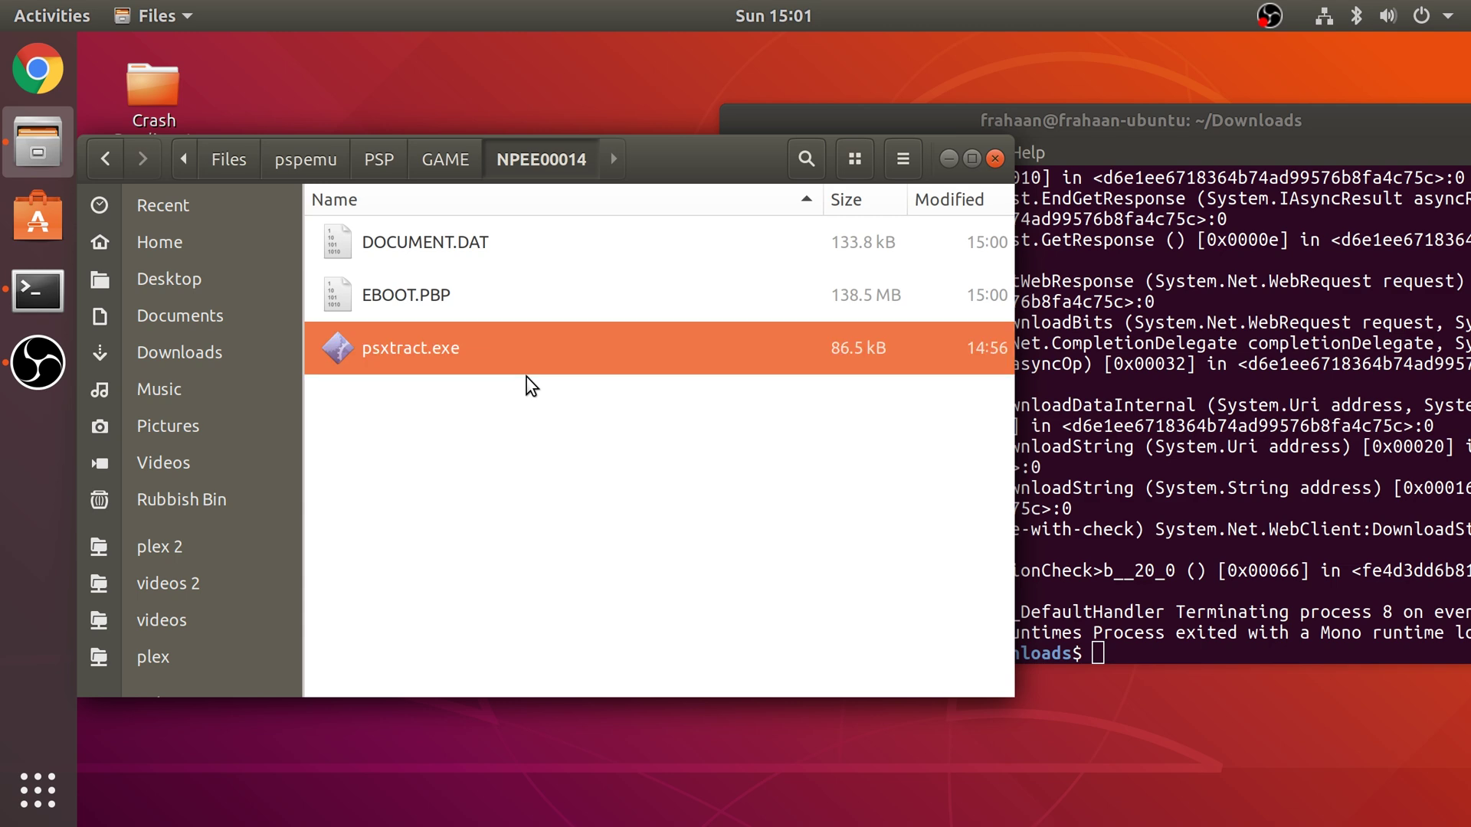
{"action": "left_click", "coordinate": [516, 346]}
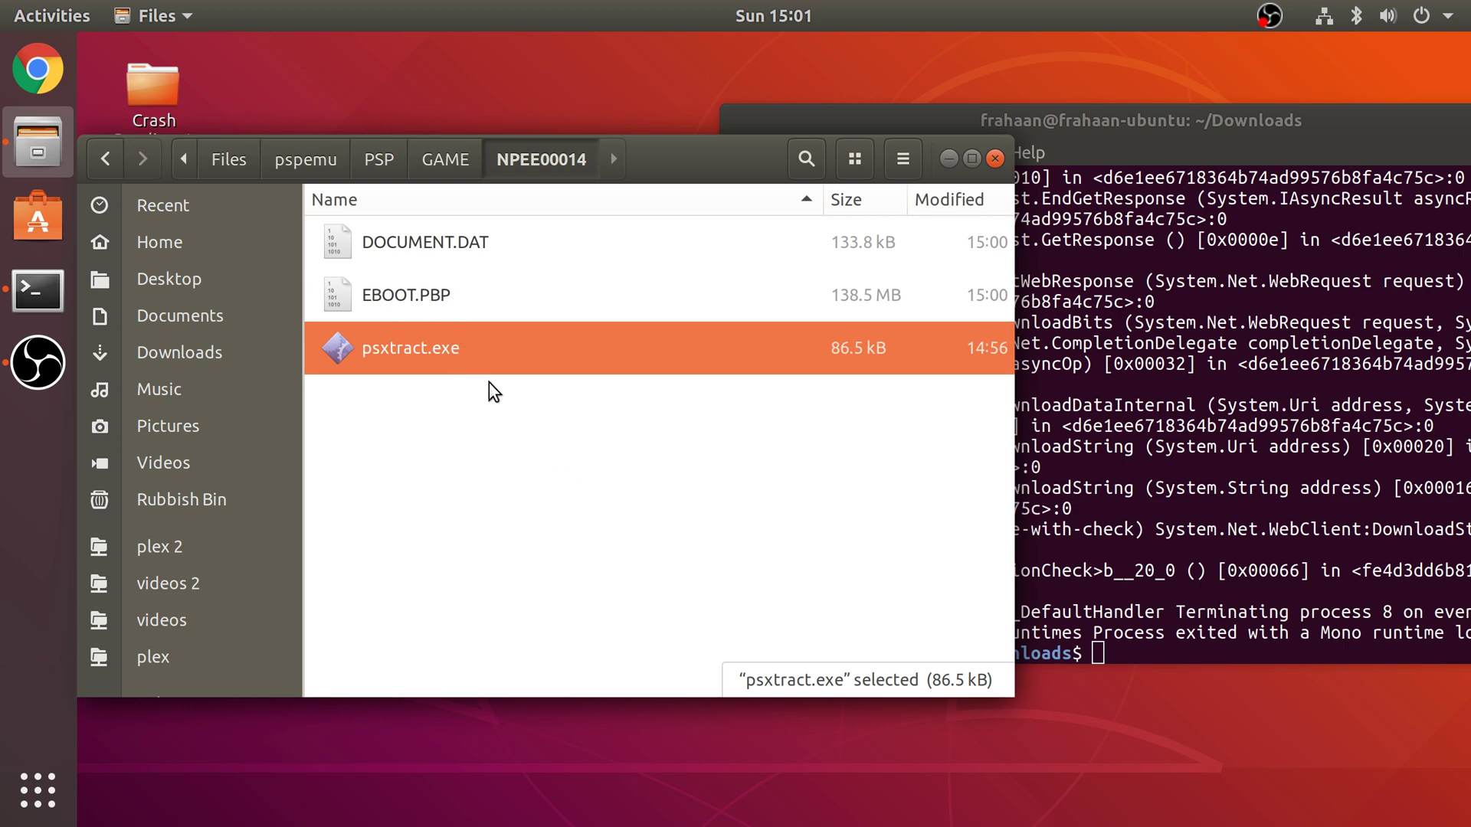
{"action": "left_click", "coordinate": [105, 156]}
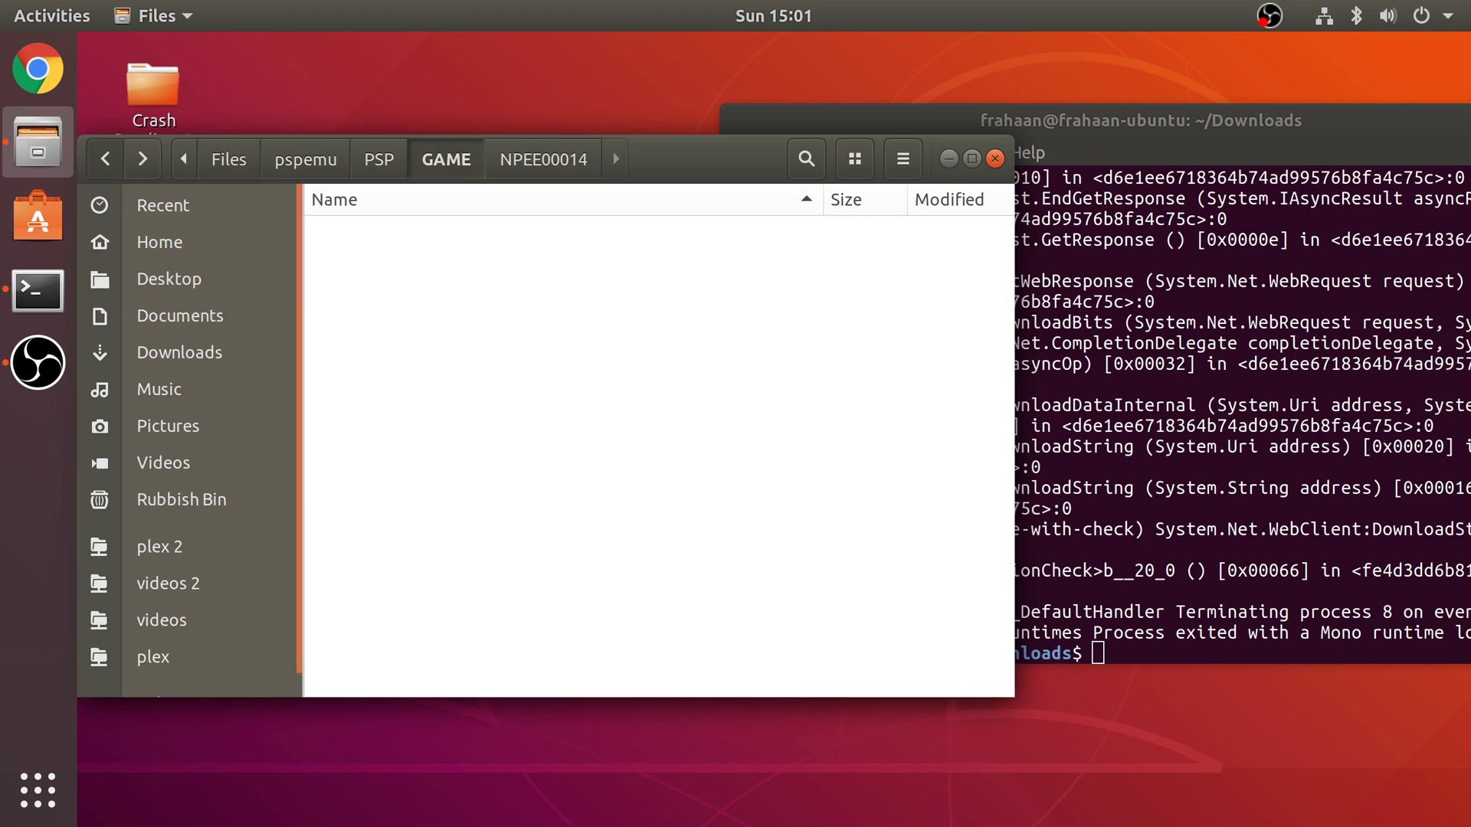
- Change the terminal into the NPEE00014 folder with cd and the dropped folder path
{"action": "left_click", "coordinate": [1182, 468]}
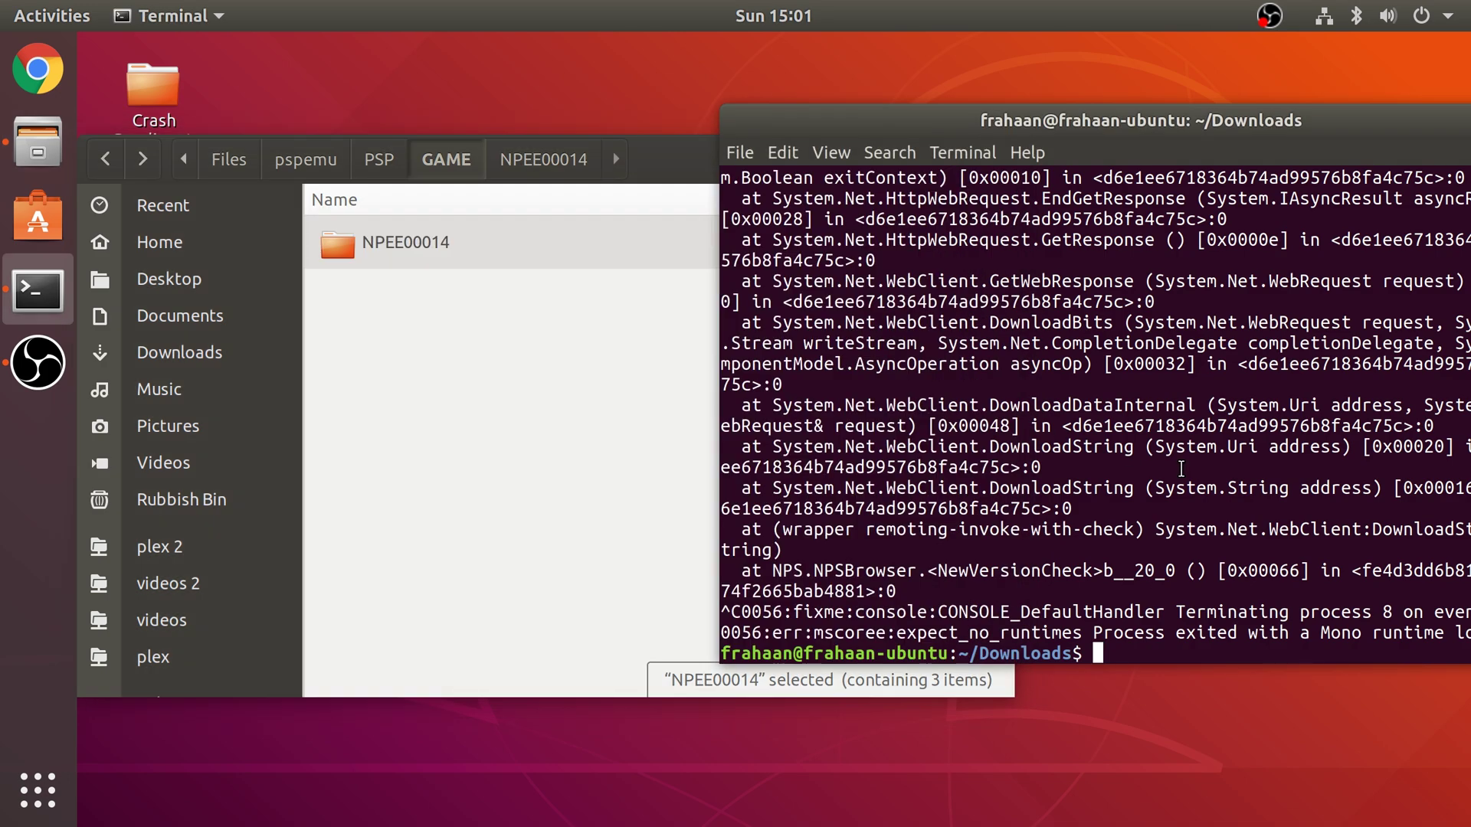
{"action": "type", "text": "cd"}
{"action": "left_click_drag", "start_coordinate": [423, 249], "coordinate": [1195, 528]}
{"action": "left_click", "coordinate": [960, 448]}
{"action": "key", "text": "Return"}
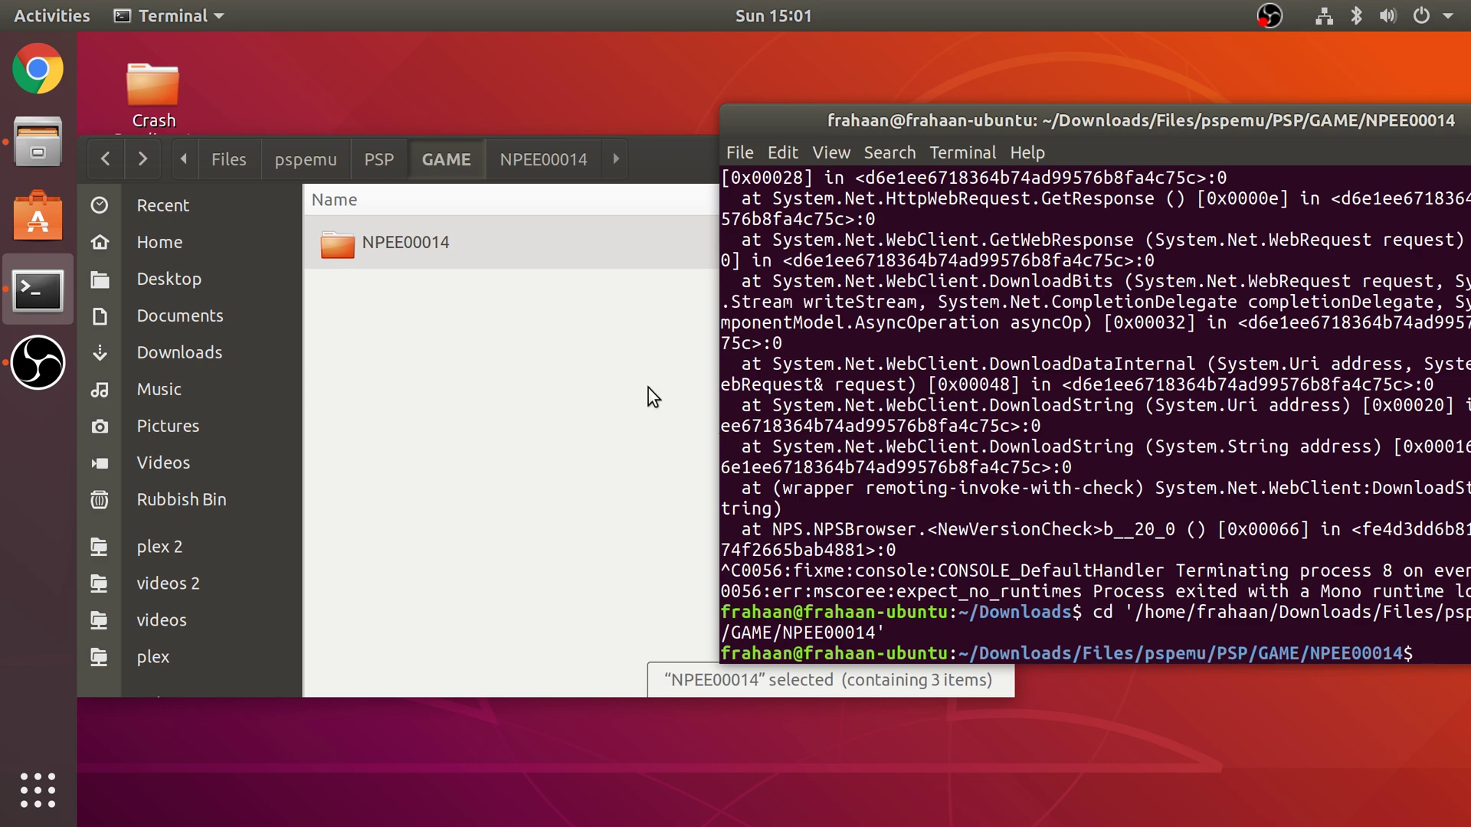
- Run 'wine psxtract.exe -c EBOOT.PBP' to produce the CD-ROM image with a CUE file
{"action": "double_click", "coordinate": [498, 262]}
{"action": "left_click", "coordinate": [1078, 469]}
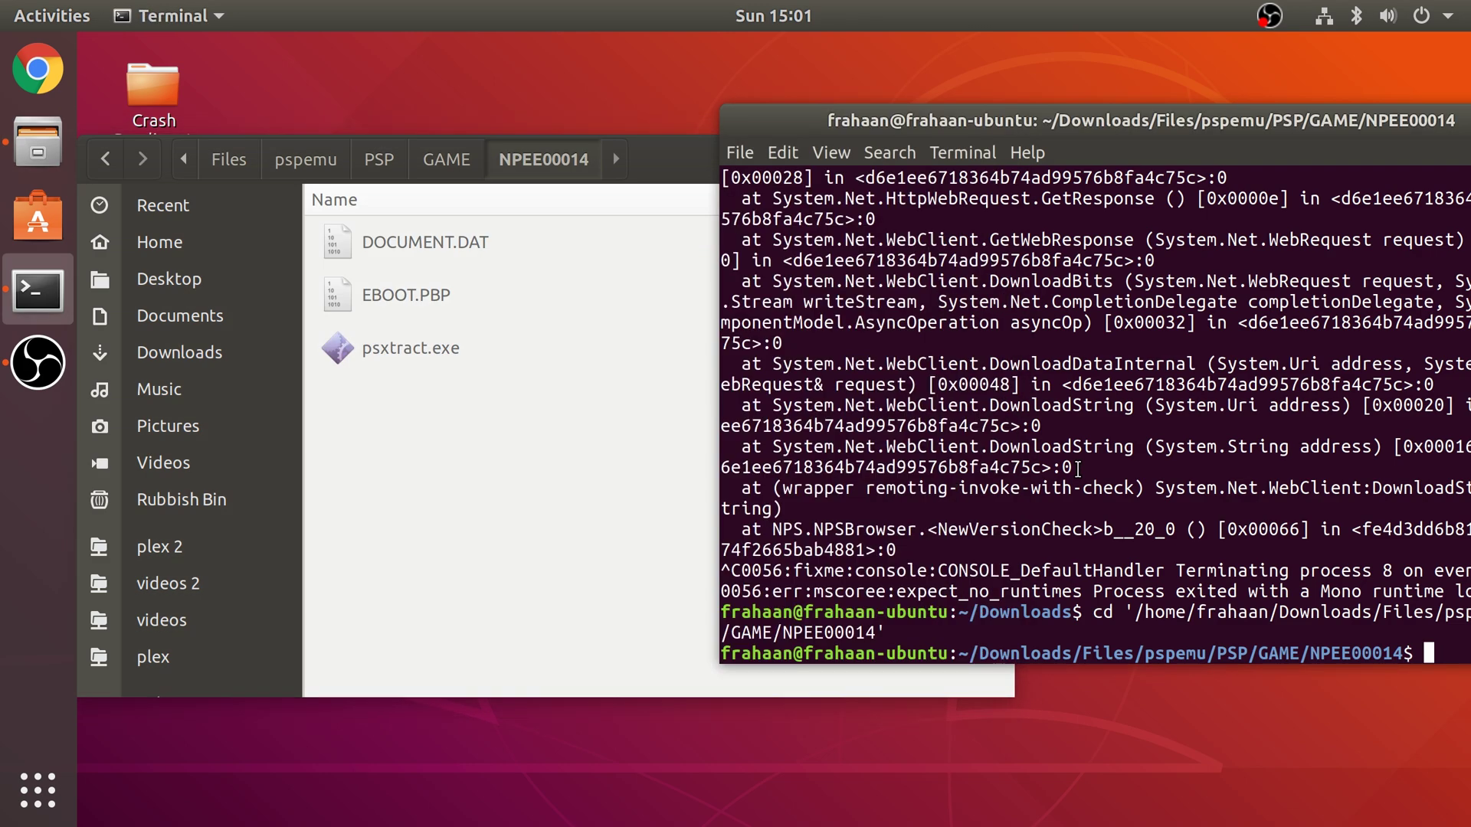
{"action": "type", "text": "wine"}
{"action": "left_click_drag", "start_coordinate": [1088, 123], "coordinate": [917, 152]}
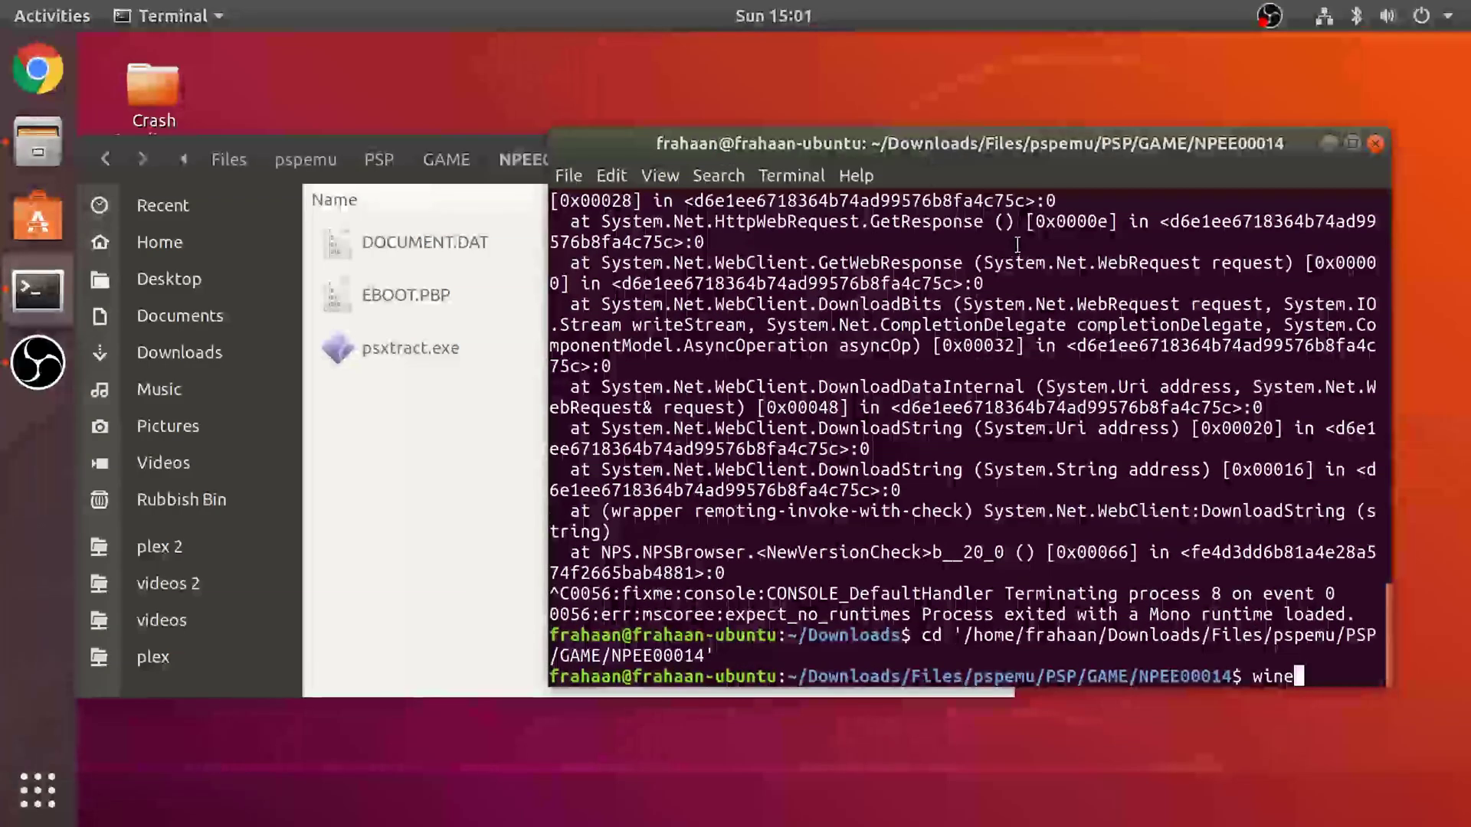
{"action": "type", "text": "ps"}
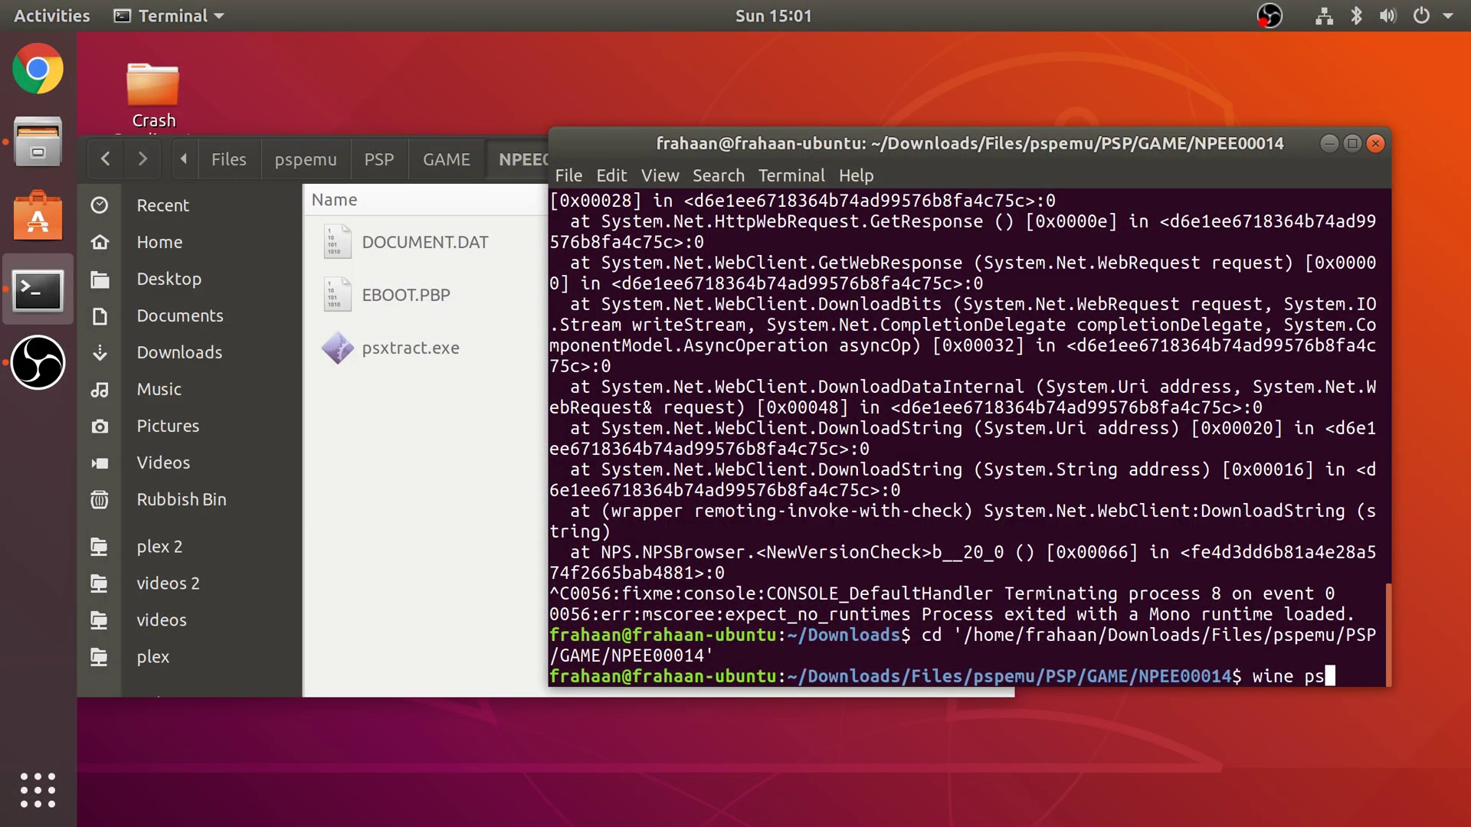
{"action": "type", "text": "xtract"}
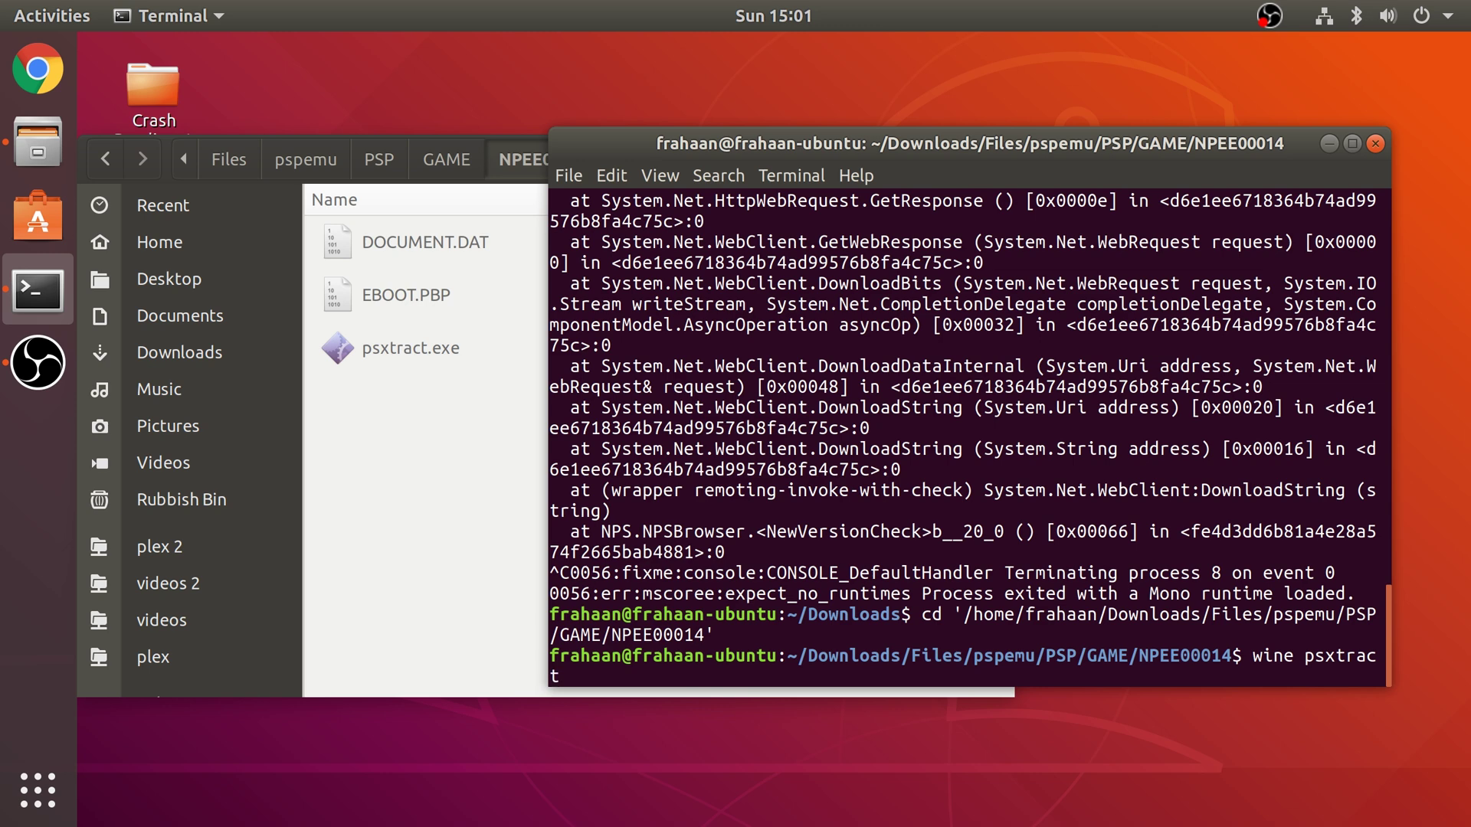
{"action": "type", "text": ".exe -c"}
{"action": "type", "text": "EBOOT.PBP"}
{"action": "key", "text": "Return"}
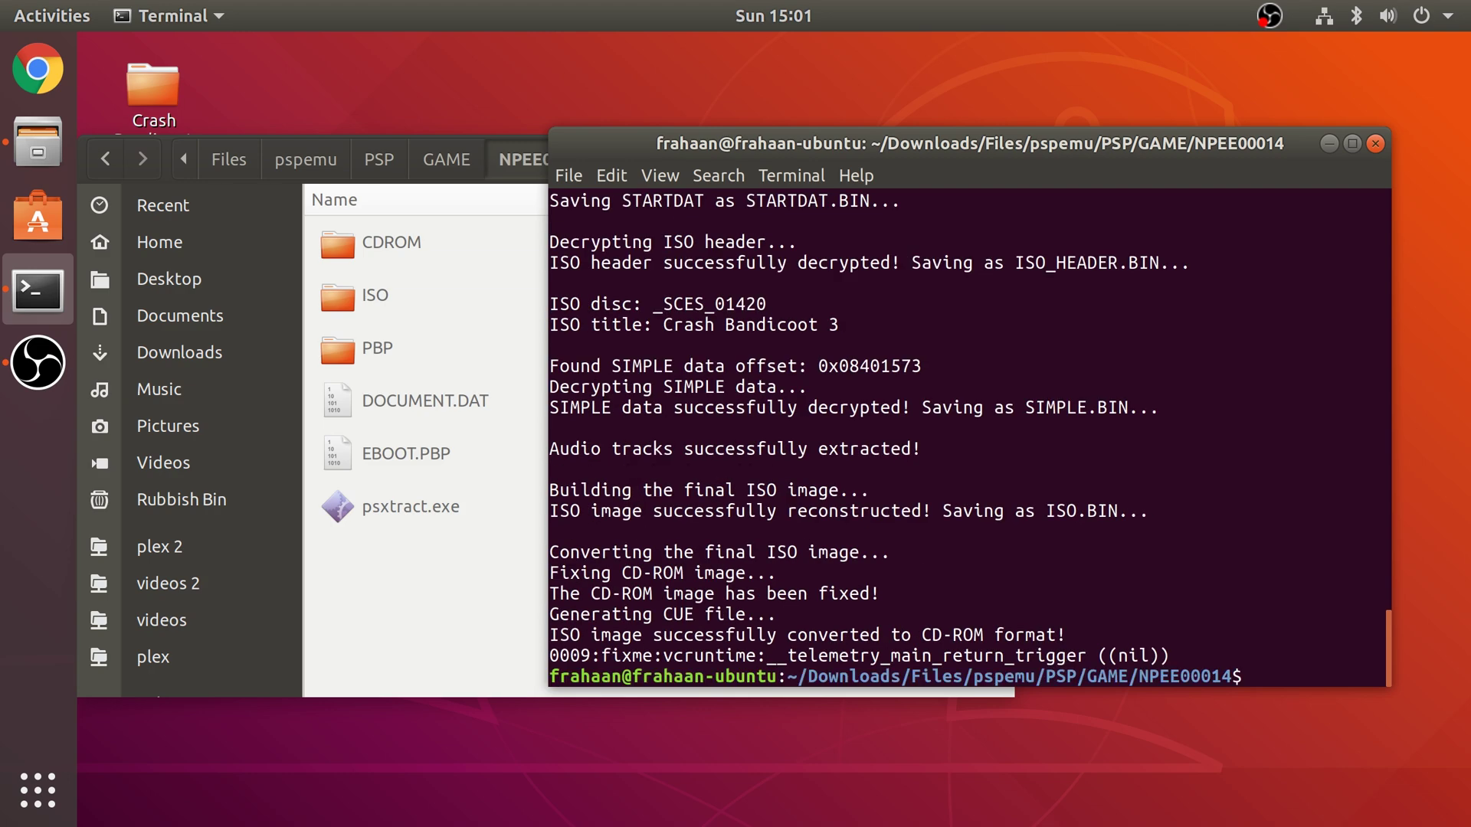
- Open the CDROM folder and inspect CDROM.BIN (344.7 MB) and CDROM.CUE (68 bytes)
{"action": "double_click", "coordinate": [429, 259]}
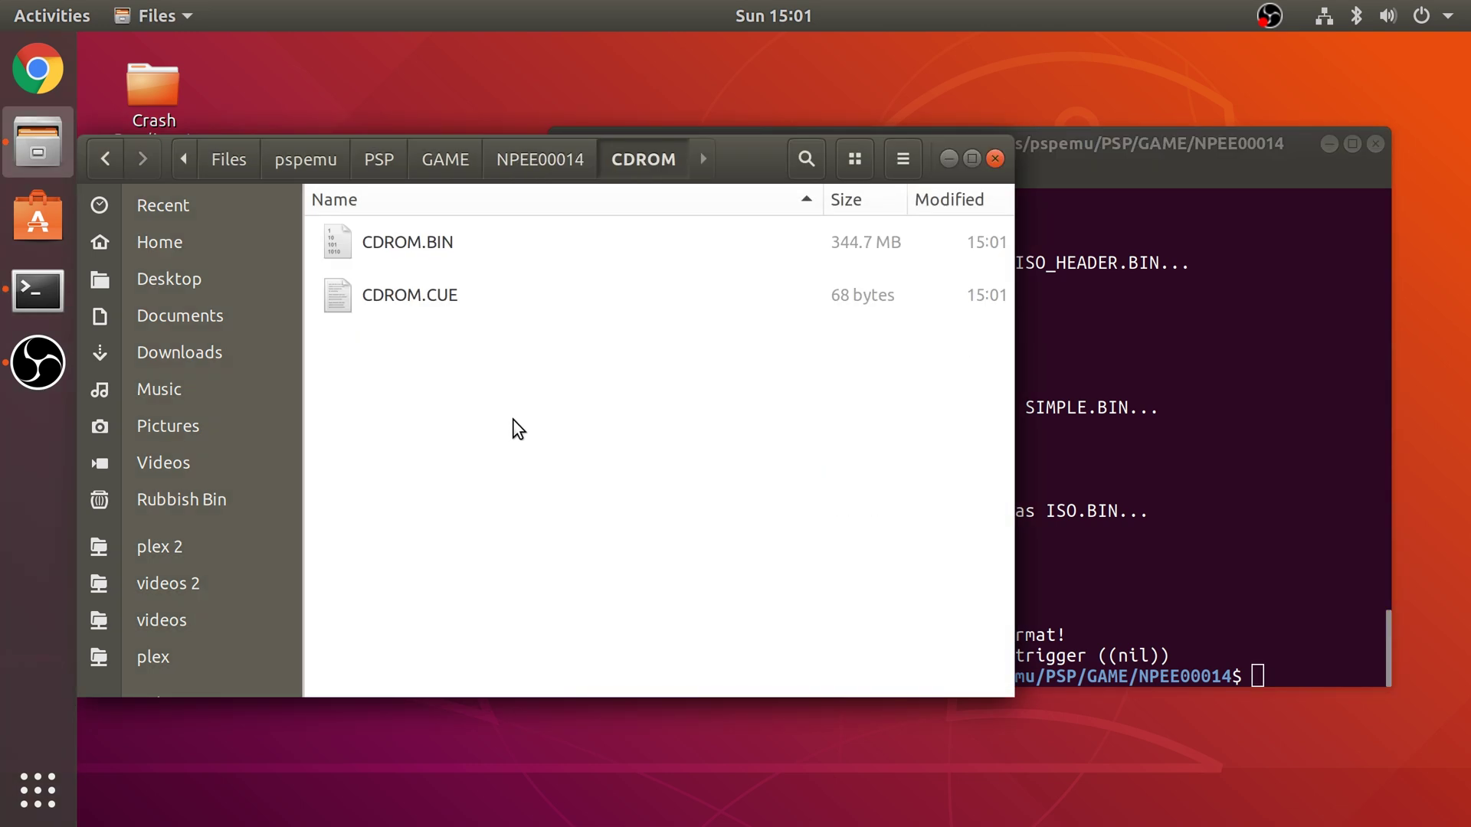
{"action": "left_click", "coordinate": [452, 250]}
{"action": "left_click", "coordinate": [455, 306]}
{"action": "left_click", "coordinate": [481, 389]}
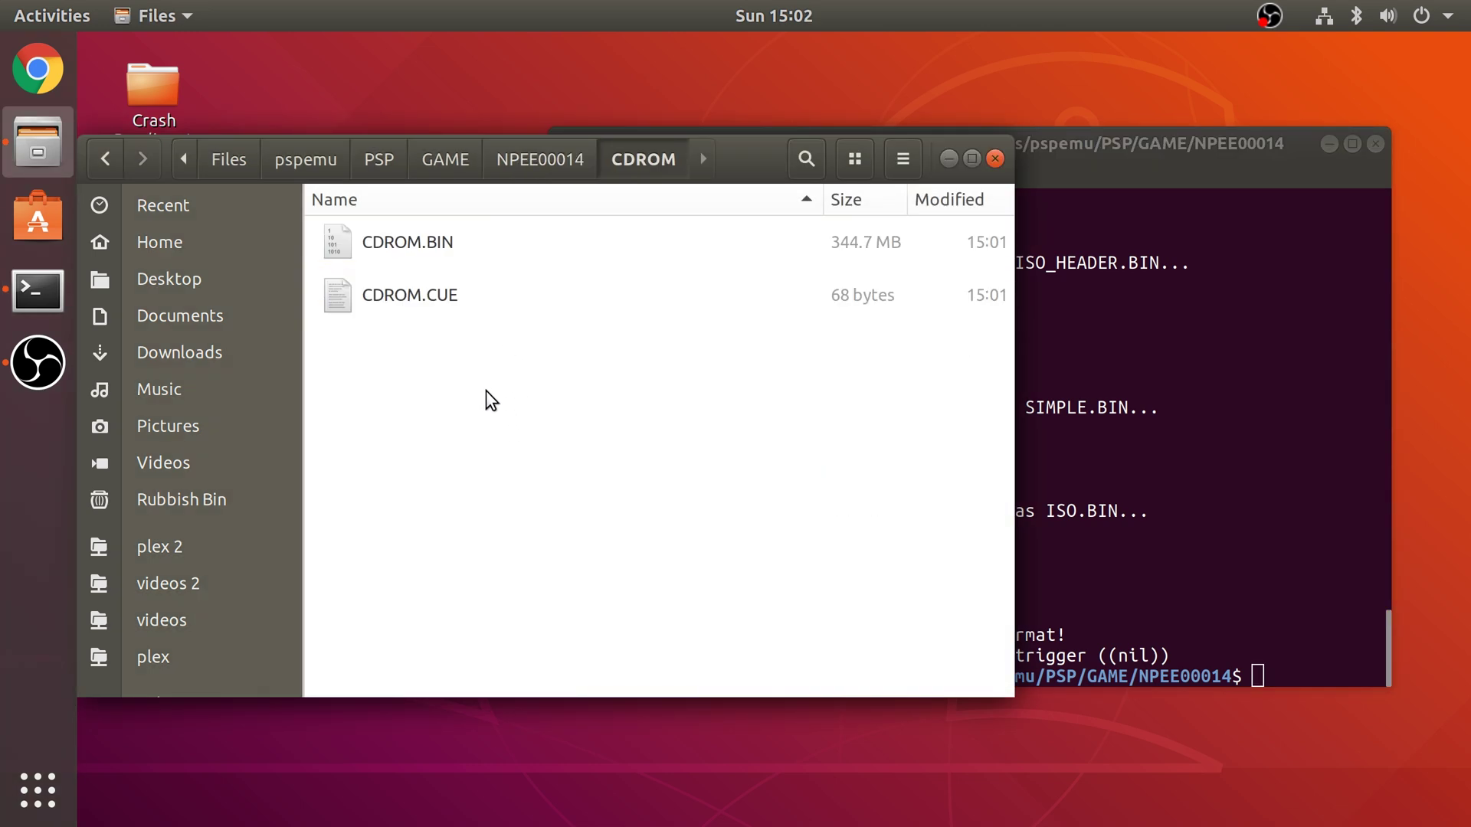